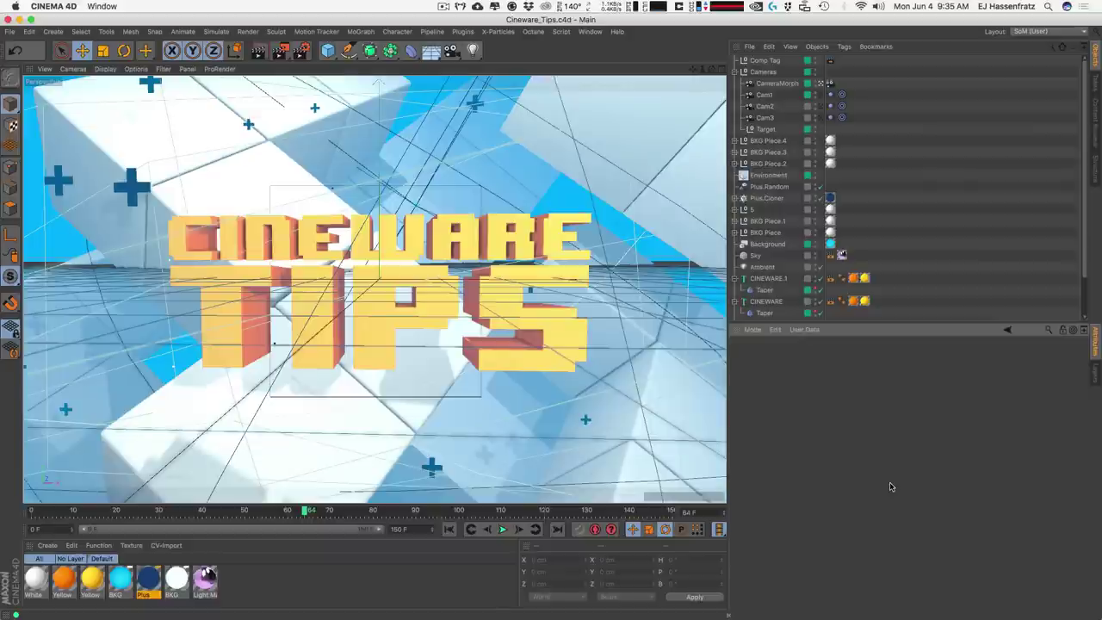
Select the Comp Tag null, test-move it and undo, and review its compositing tag.
click(765, 60)
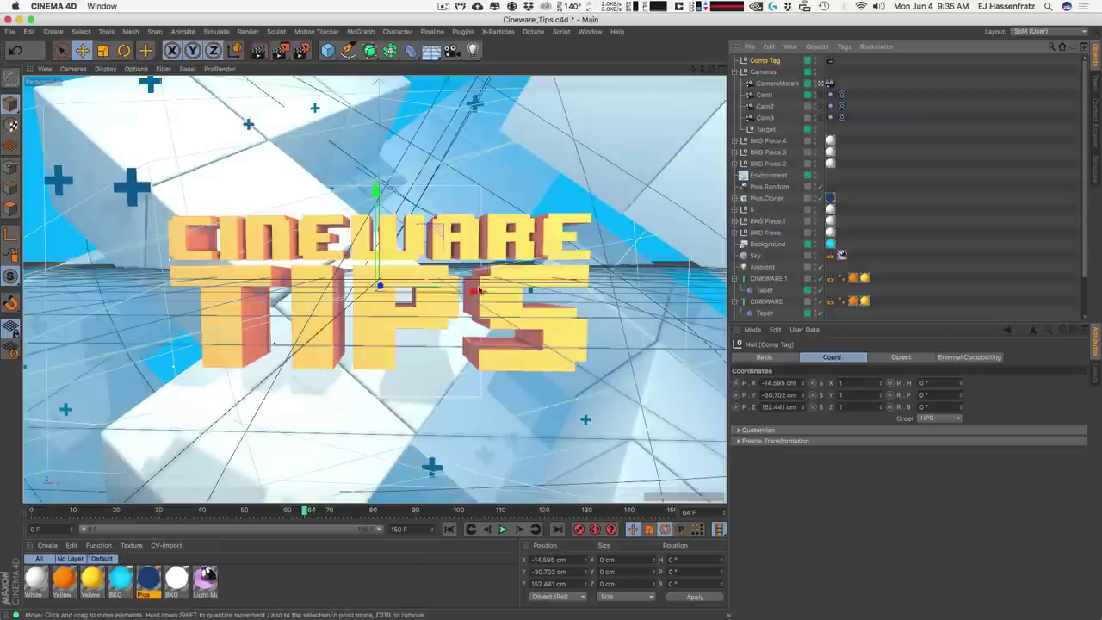
drag(401, 211, 432, 209)
key(super+z)
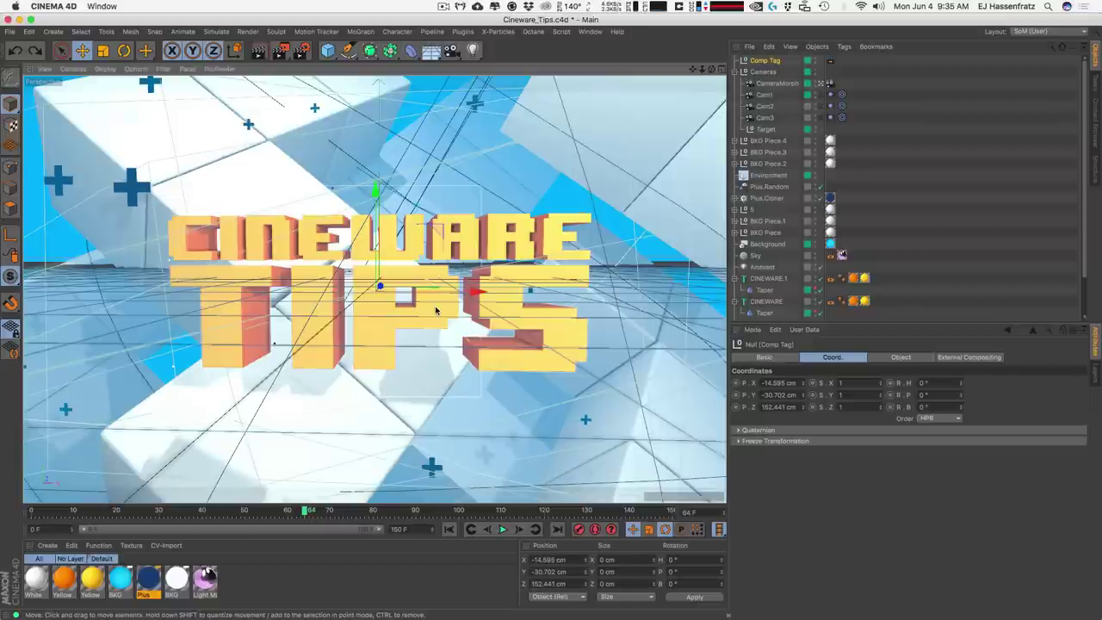
click(829, 60)
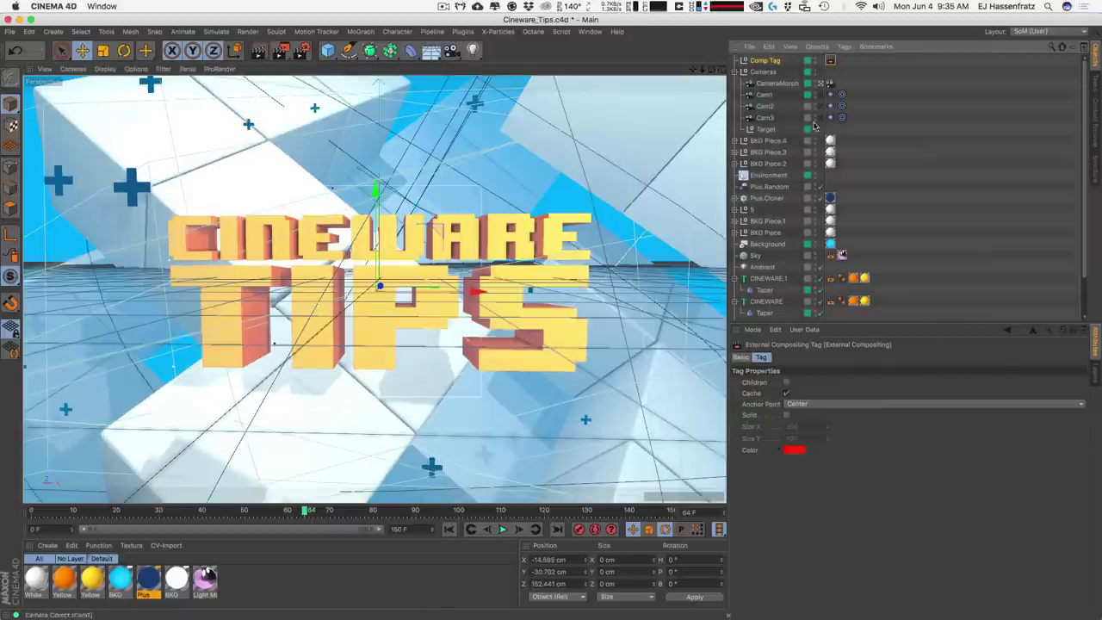
click(766, 60)
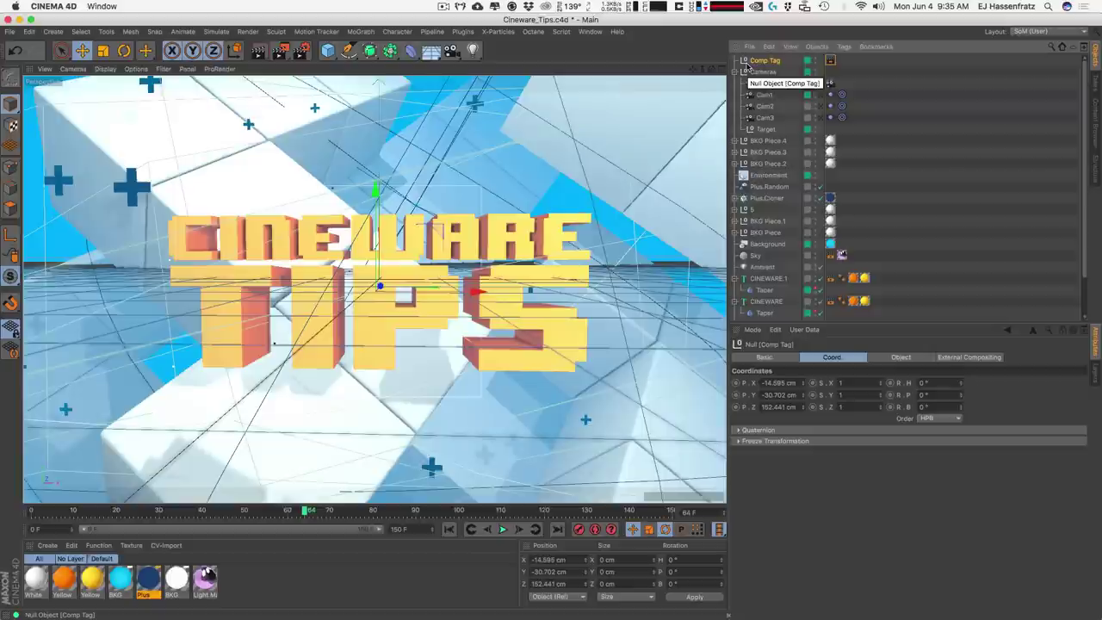
Review the CameraMorph blend cameras, the Target null, and its Target and Vibrate tags.
click(777, 83)
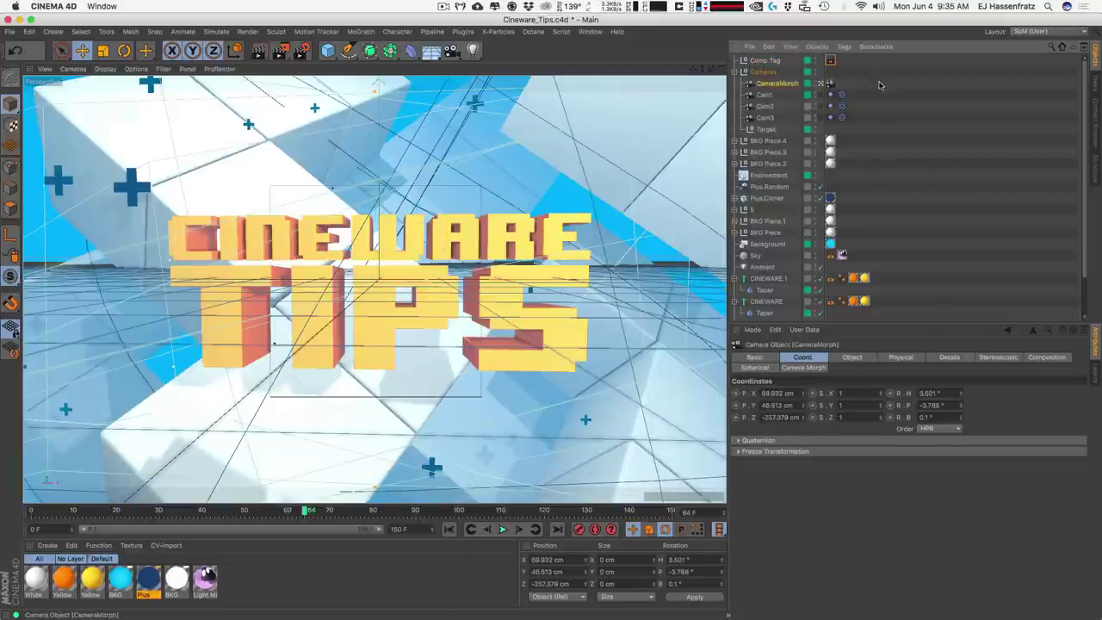
click(830, 84)
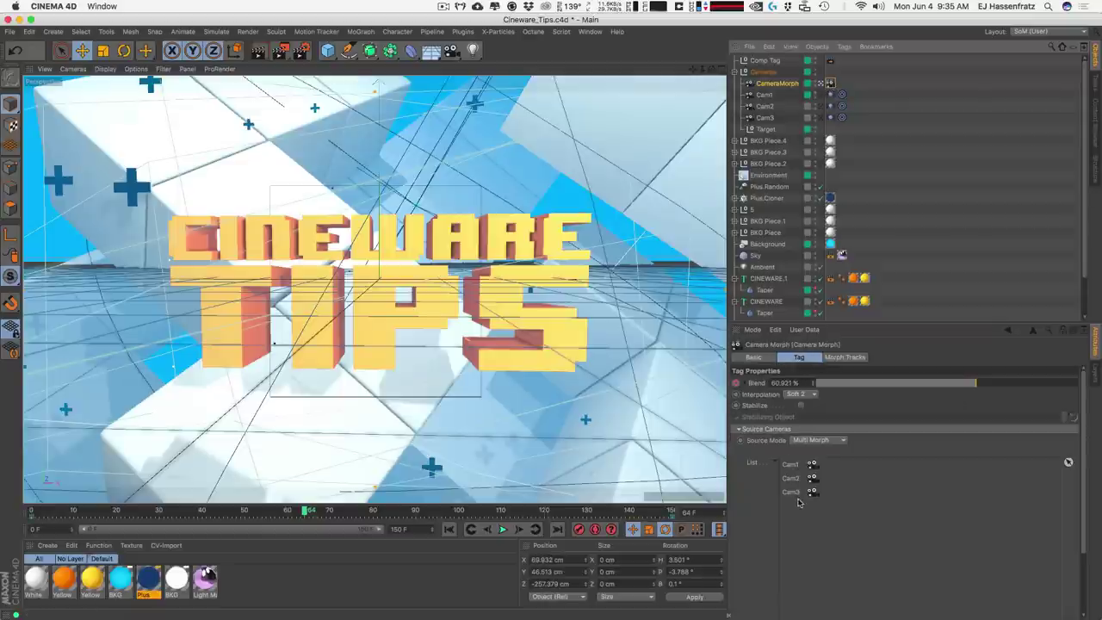
click(766, 129)
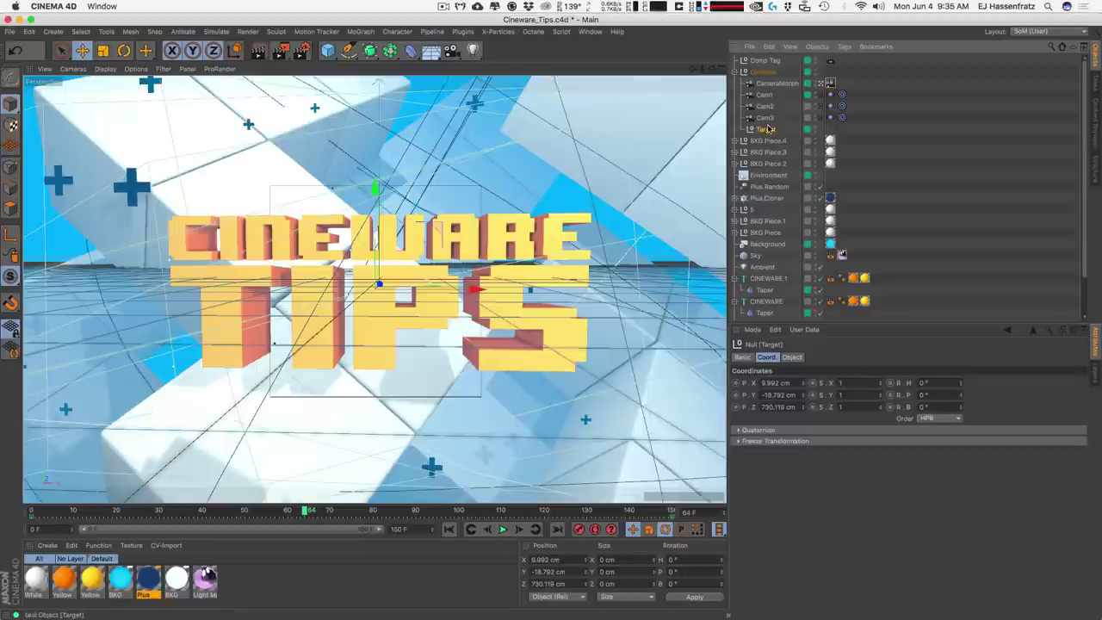
click(841, 117)
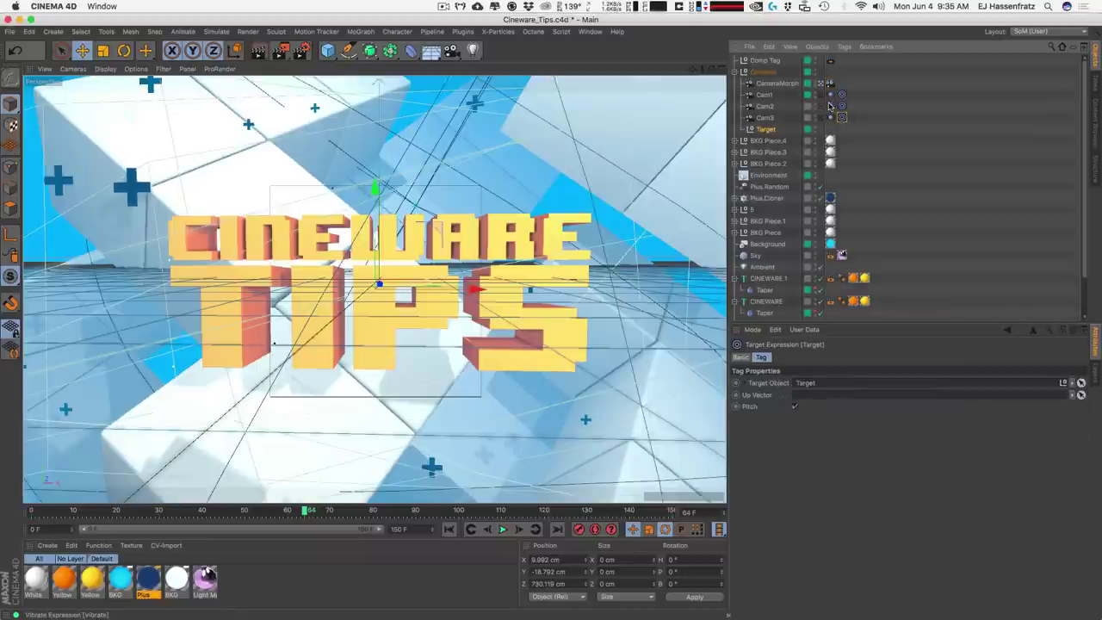
click(830, 104)
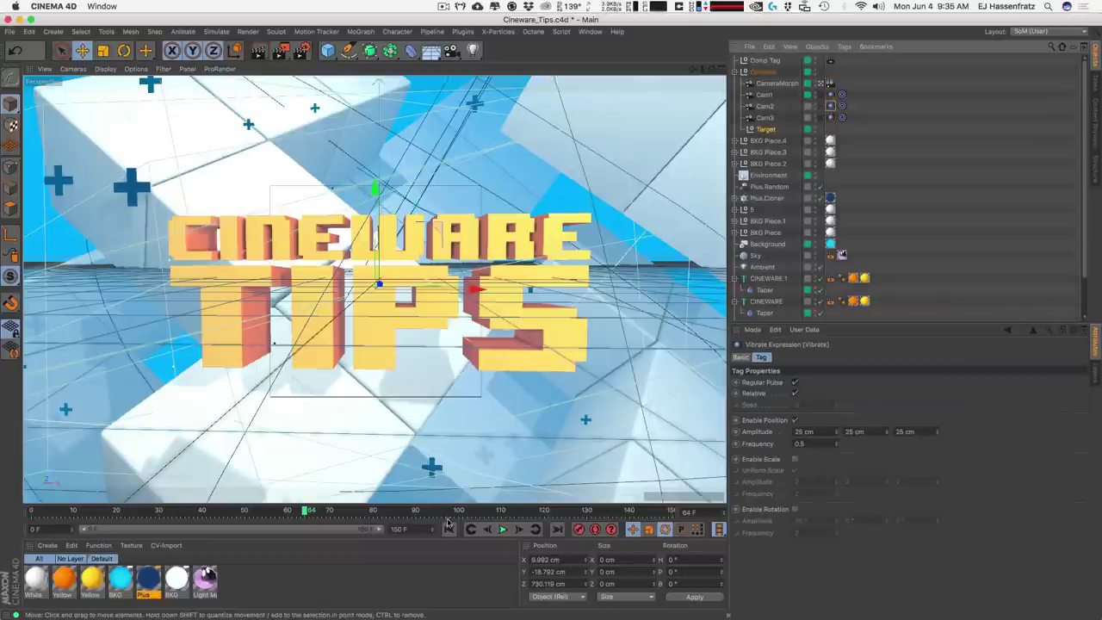
Play the camera animation from the first frame and stop it at frame 127.
click(447, 527)
click(502, 529)
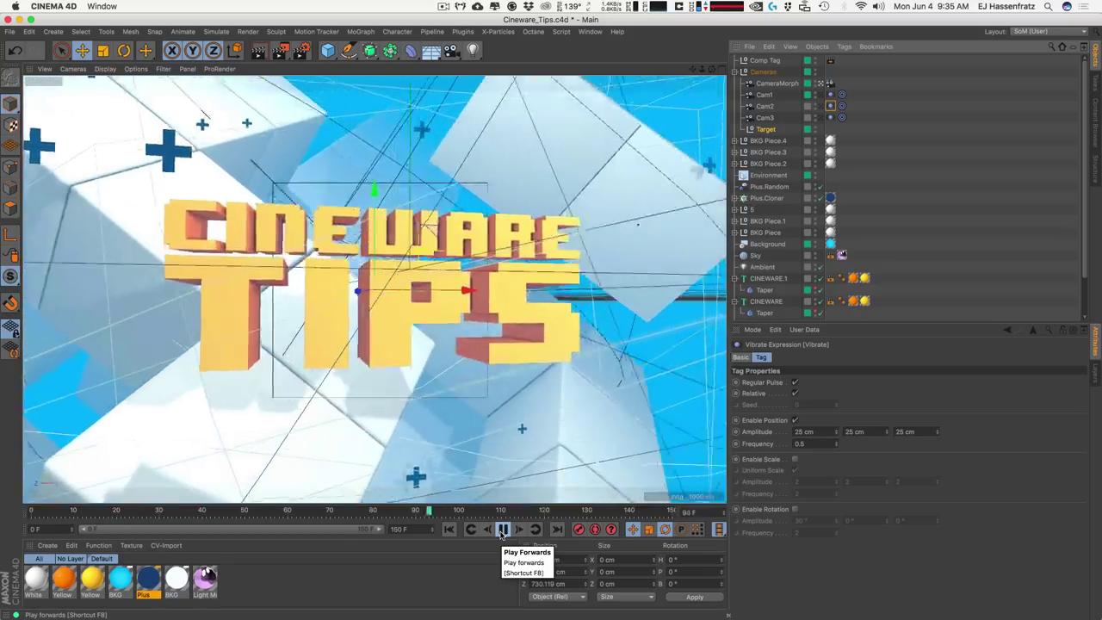
click(503, 530)
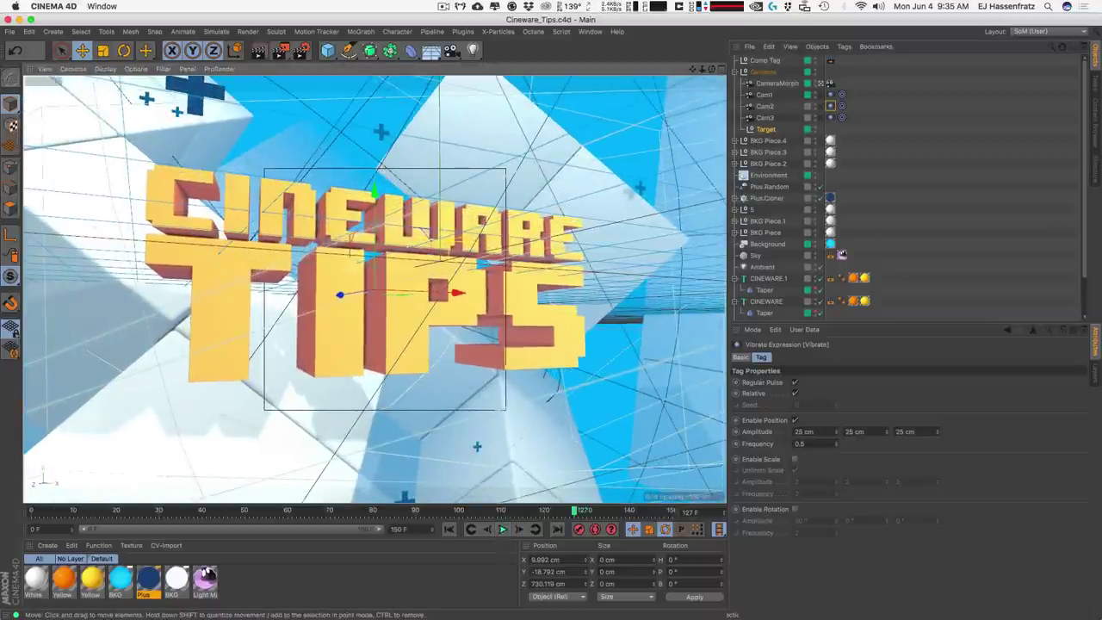
Import Cineware_Tips.c4d into After Effects and make a new composition from it.
key(ctrl+Left)
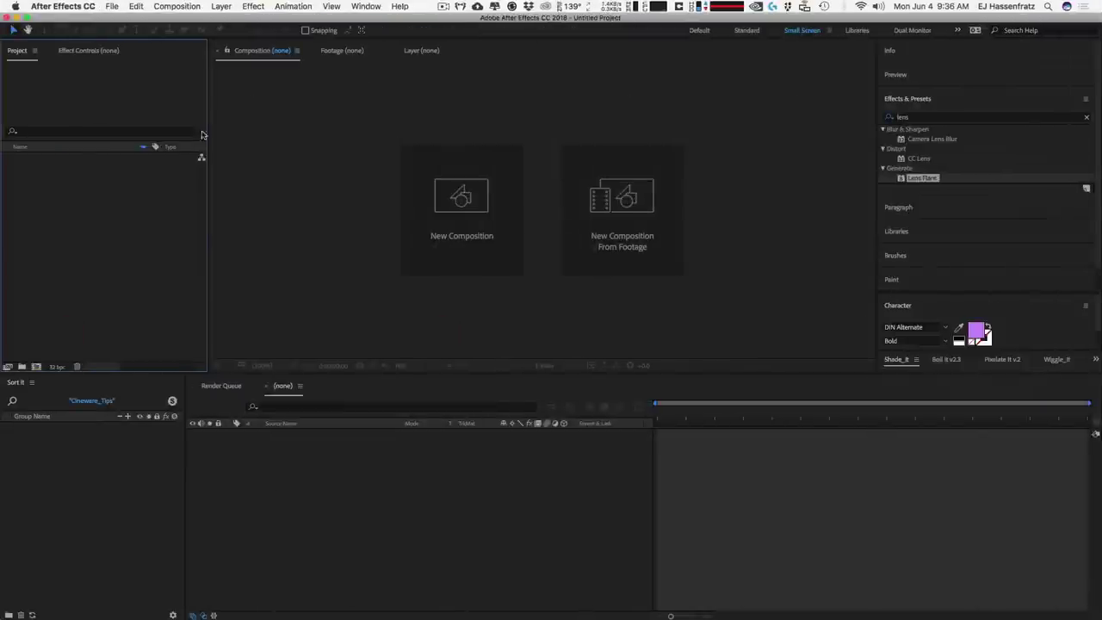
click(136, 6)
mouse_move(124, 153)
click(309, 154)
double_click(387, 105)
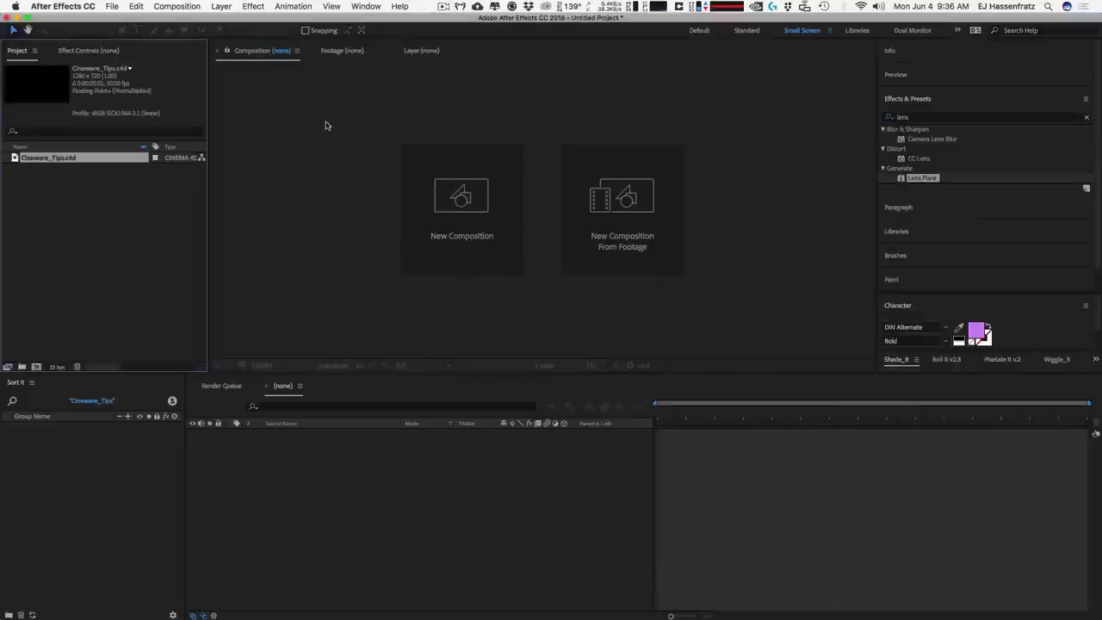
drag(76, 157, 41, 370)
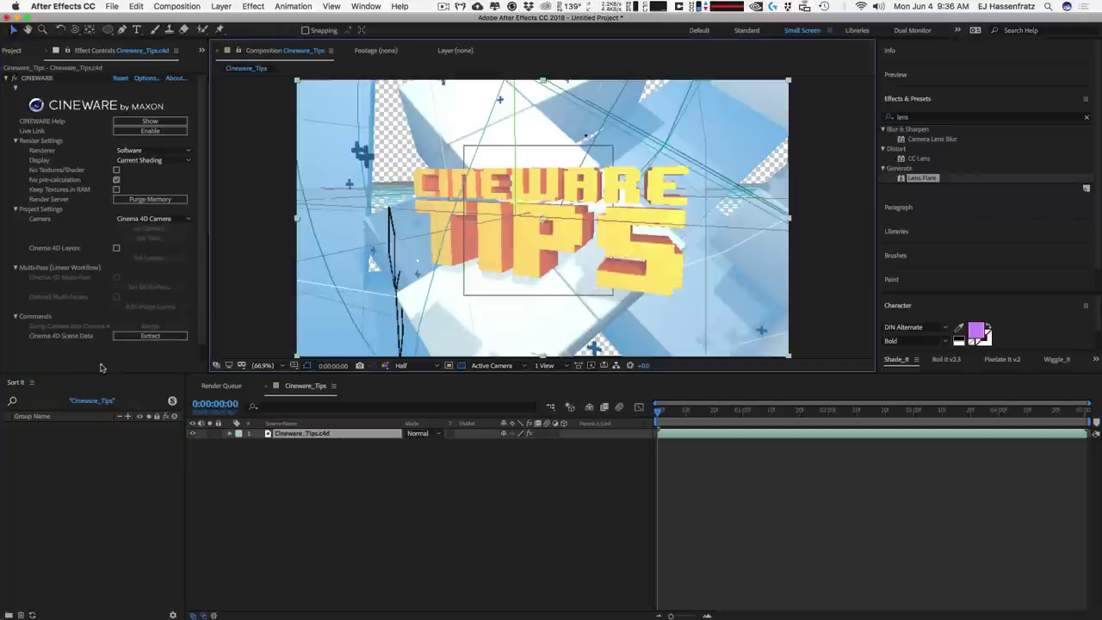
Set the Cineware renderer to OpenGL, keeping Current Shading for the display.
drag(767, 411, 865, 412)
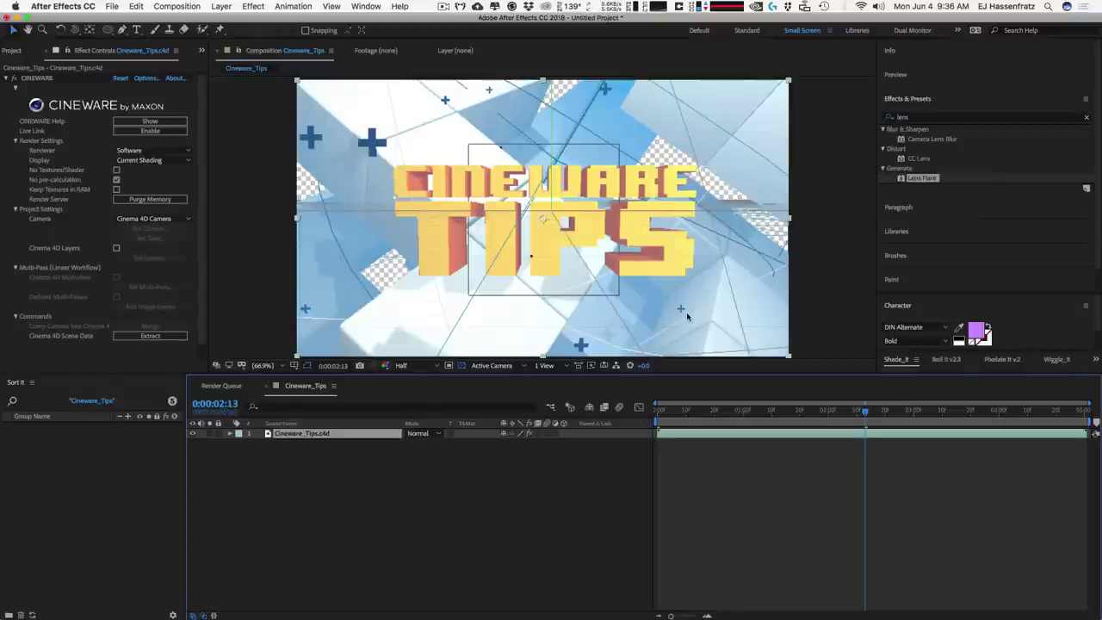
click(142, 152)
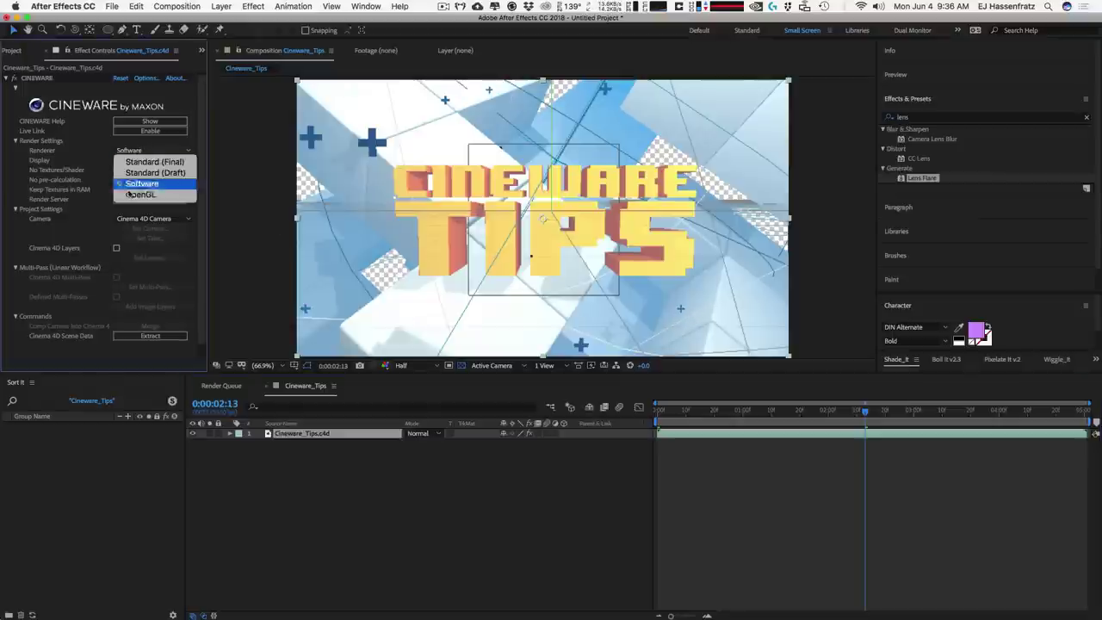
click(179, 195)
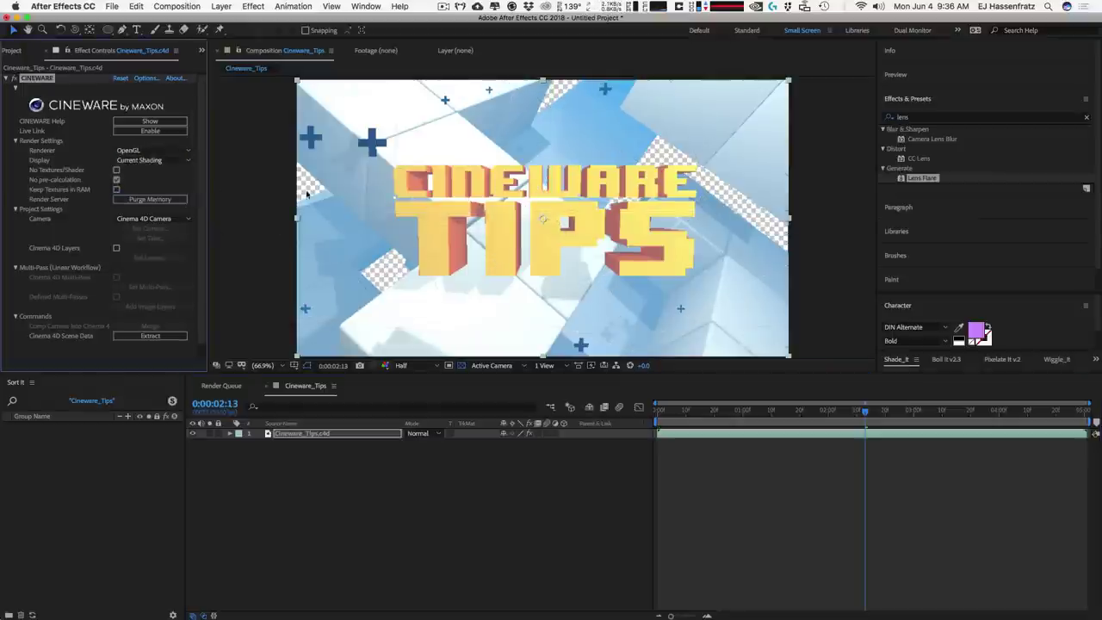
click(151, 160)
click(137, 160)
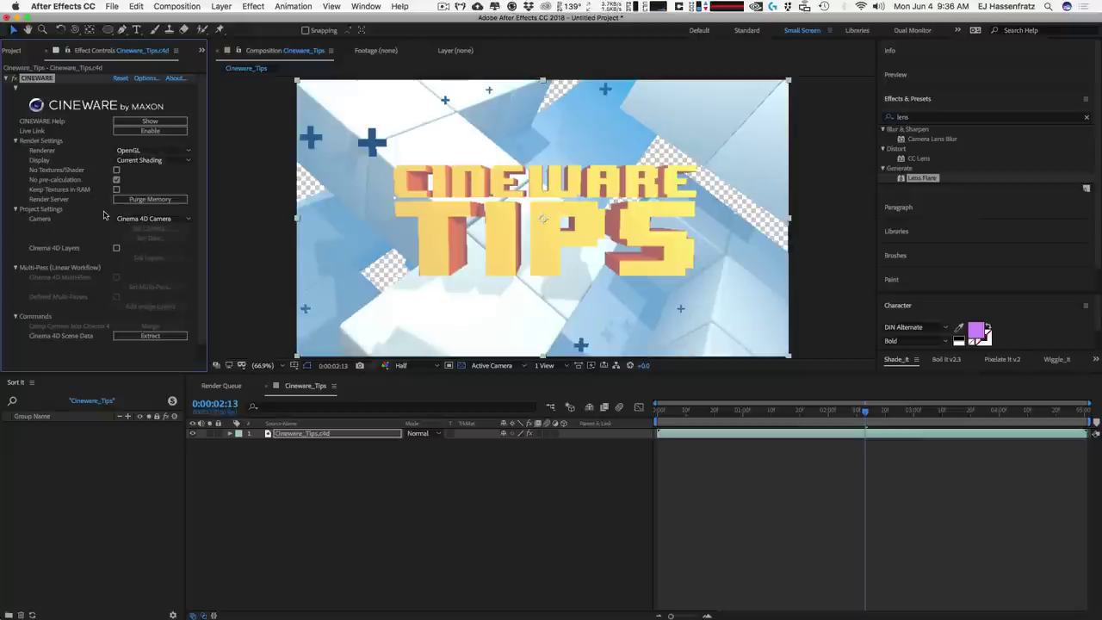
click(170, 152)
click(151, 195)
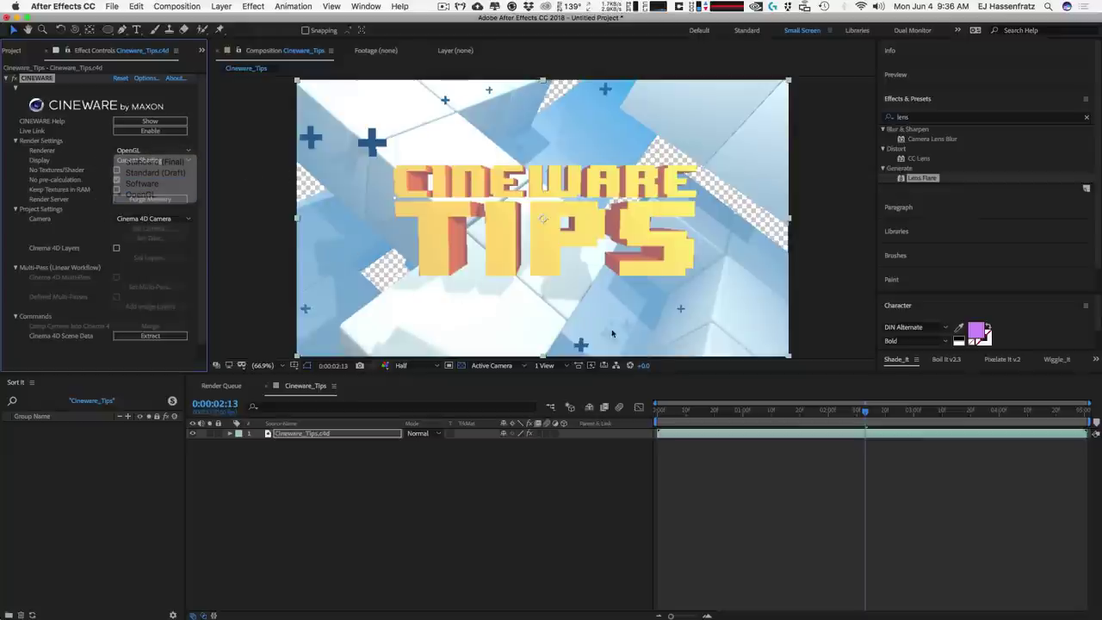
Scrub the comp from 0:00:01:04 to 0:00:02:18 and select the Cineware_Tips.c4d layer.
click(757, 418)
drag(758, 419, 878, 417)
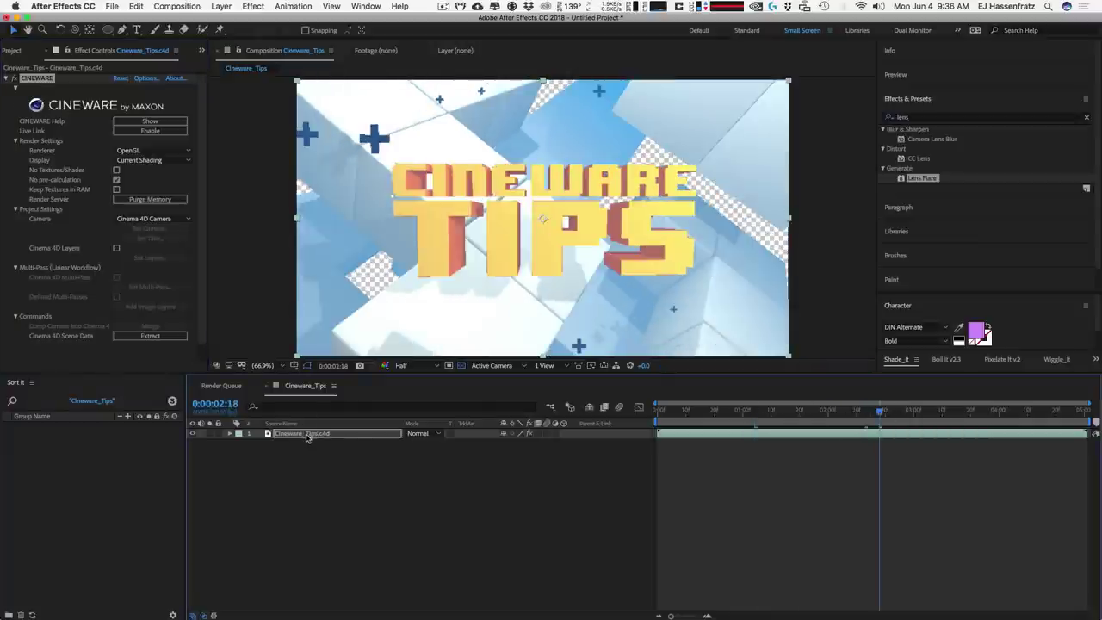
click(308, 435)
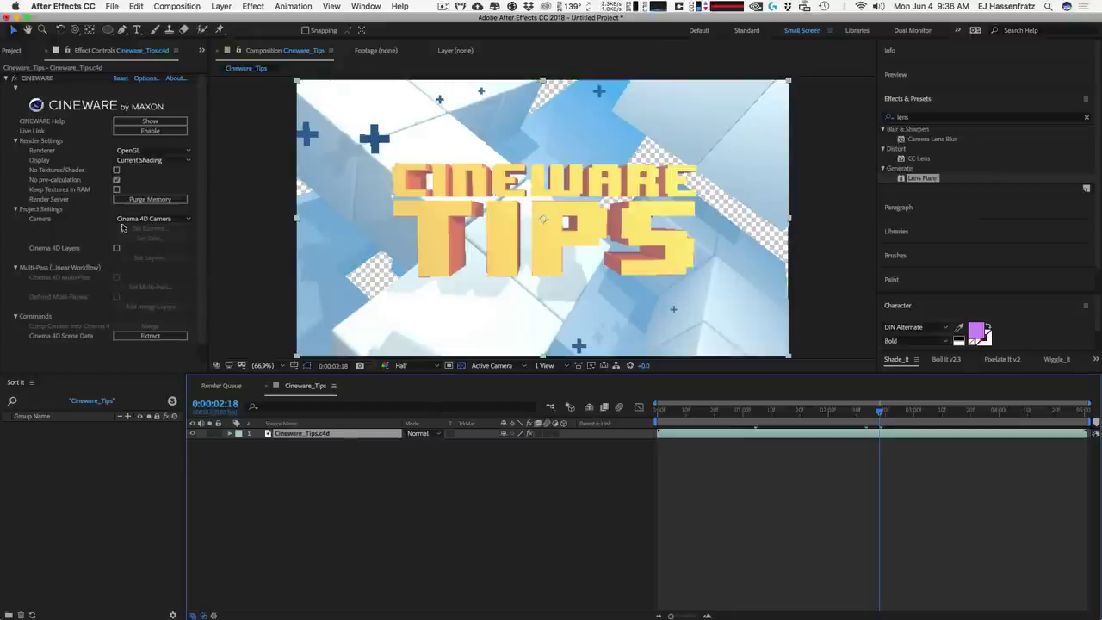
Extract the scene's cameras and lights as layers and scrub the comp to 0:00:03:22.
click(163, 336)
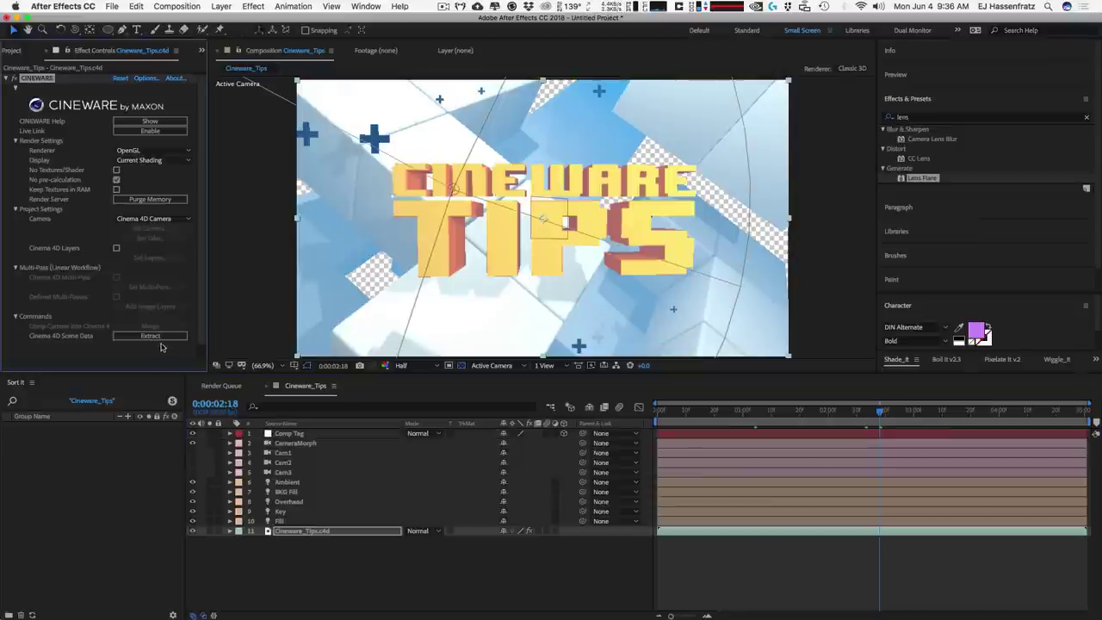
click(422, 442)
click(696, 413)
click(746, 413)
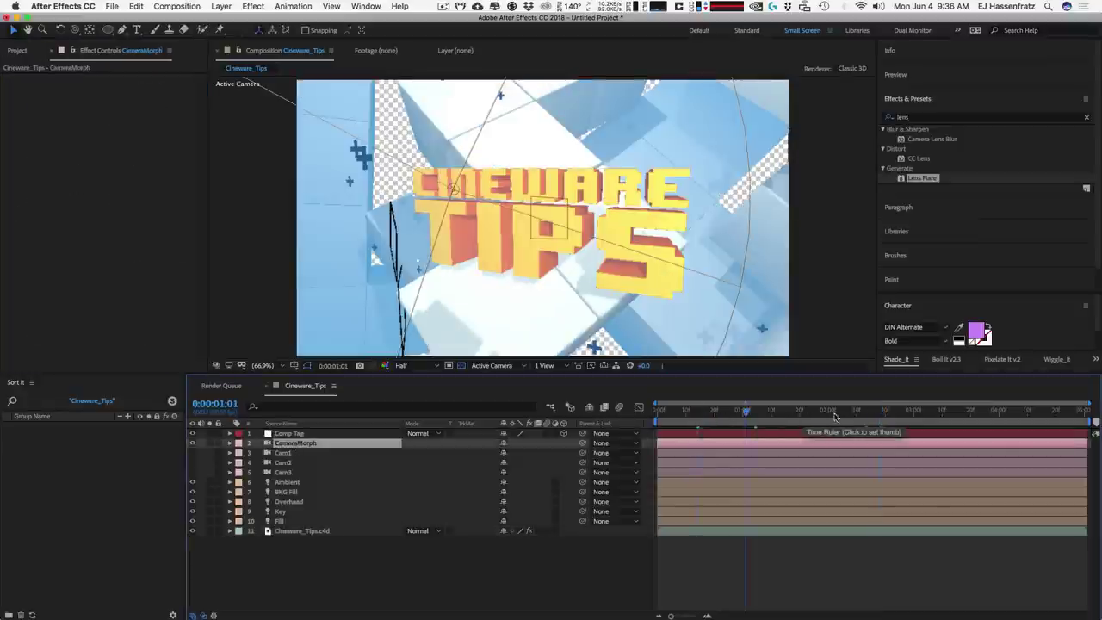
click(921, 413)
click(975, 414)
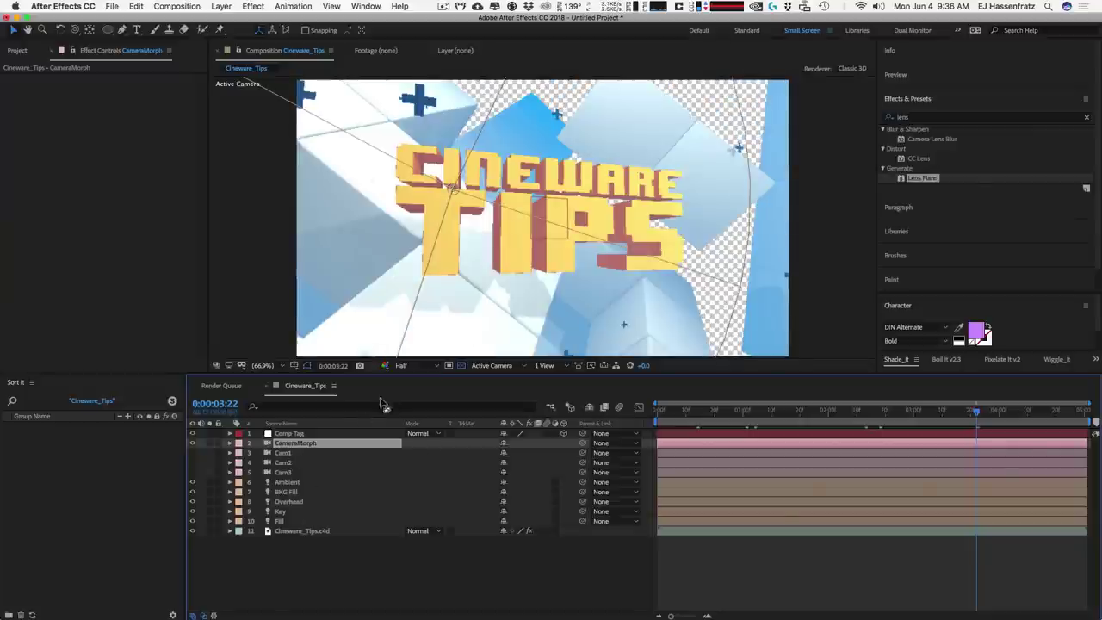
Delete all the extracted camera and light layers, from Comp Tag downward.
click(337, 433)
shift+click(303, 521)
key(Delete)
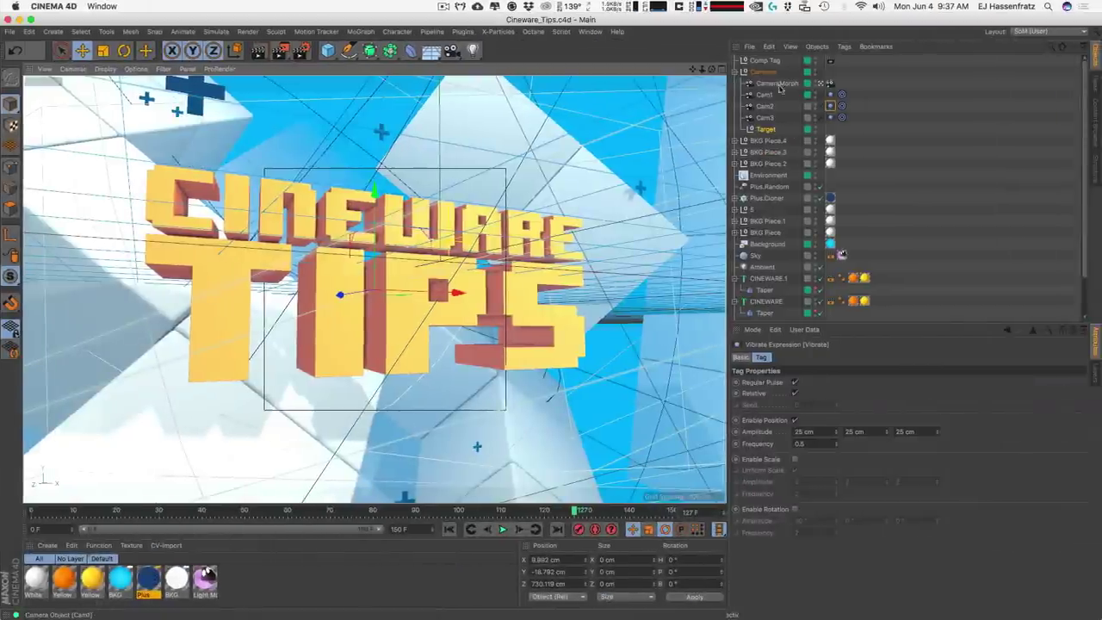
Add the CameraMorph camera to the Timeline Dope Sheet and bring up Bake Objects.
click(780, 84)
click(589, 31)
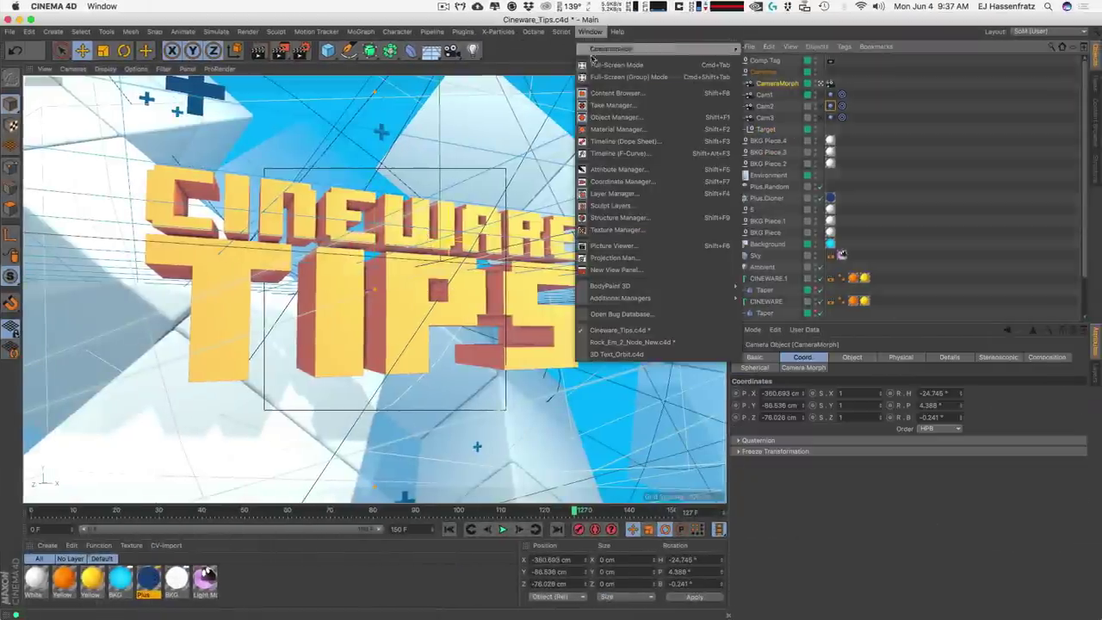
click(620, 142)
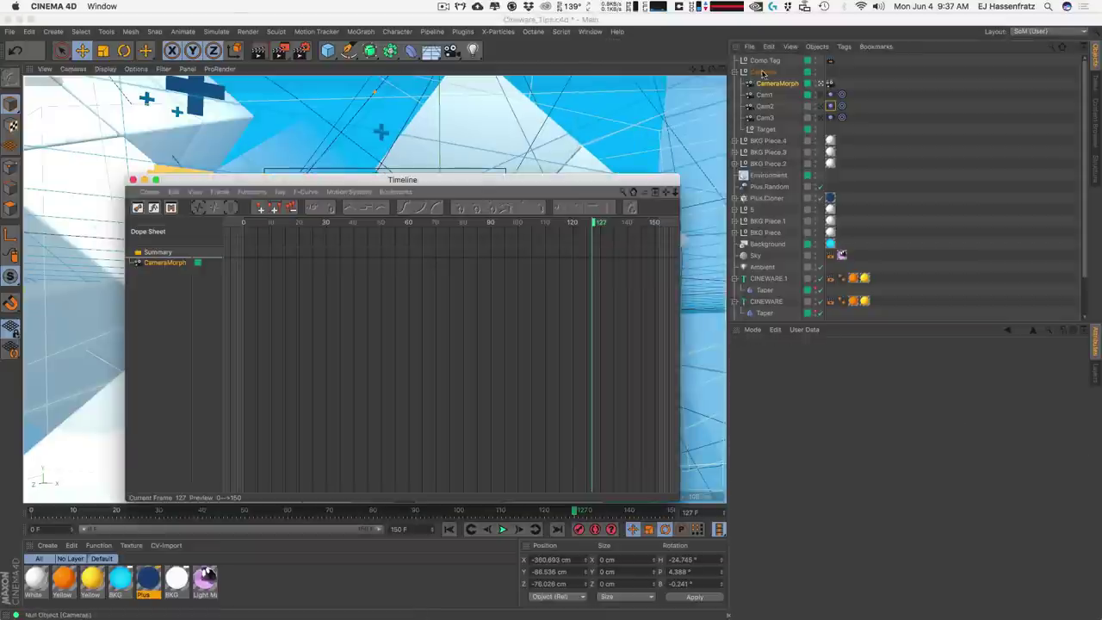
drag(775, 84, 215, 260)
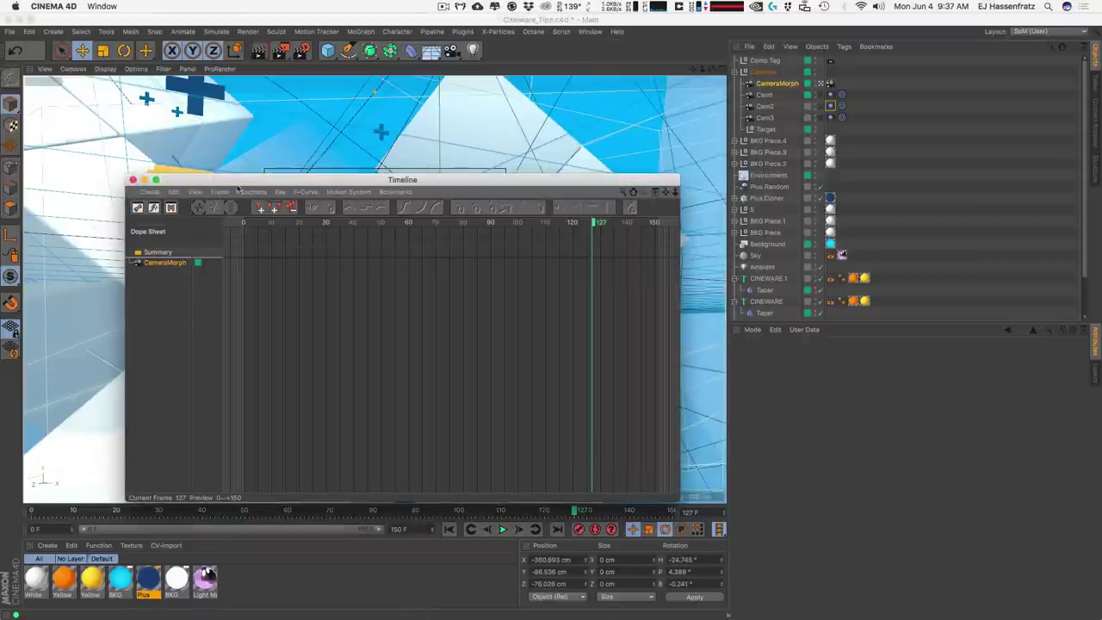
click(251, 191)
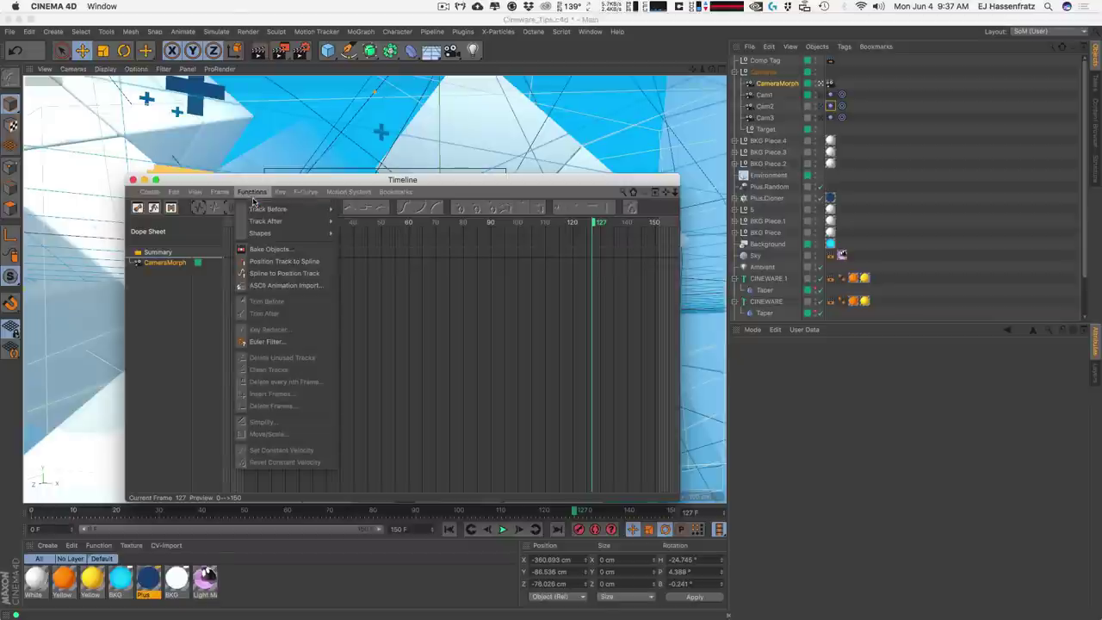
click(268, 249)
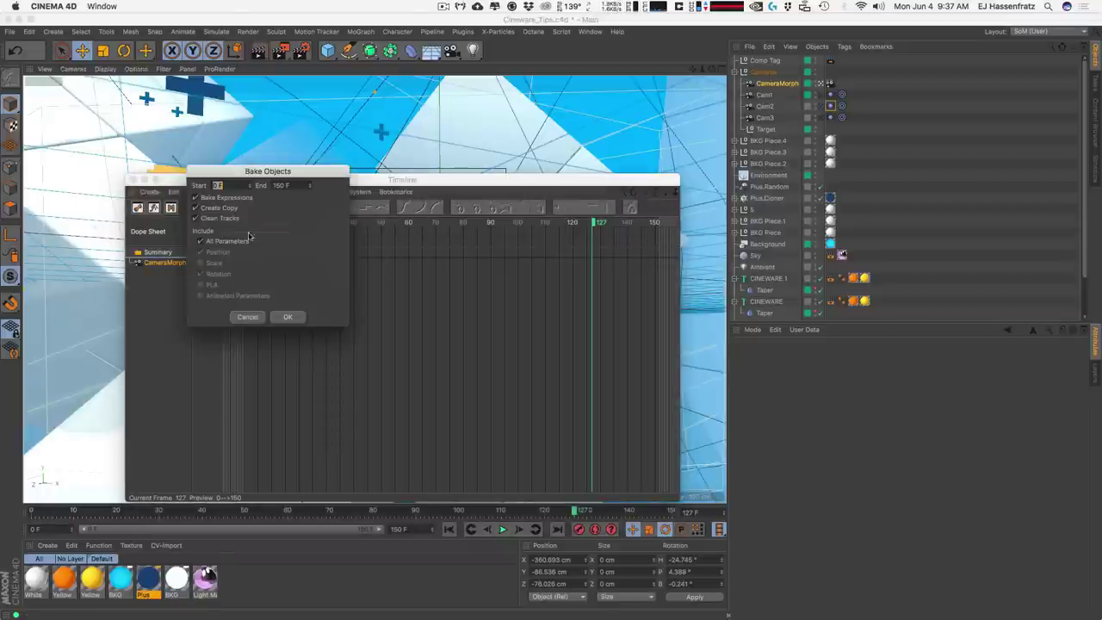
drag(247, 228, 460, 215)
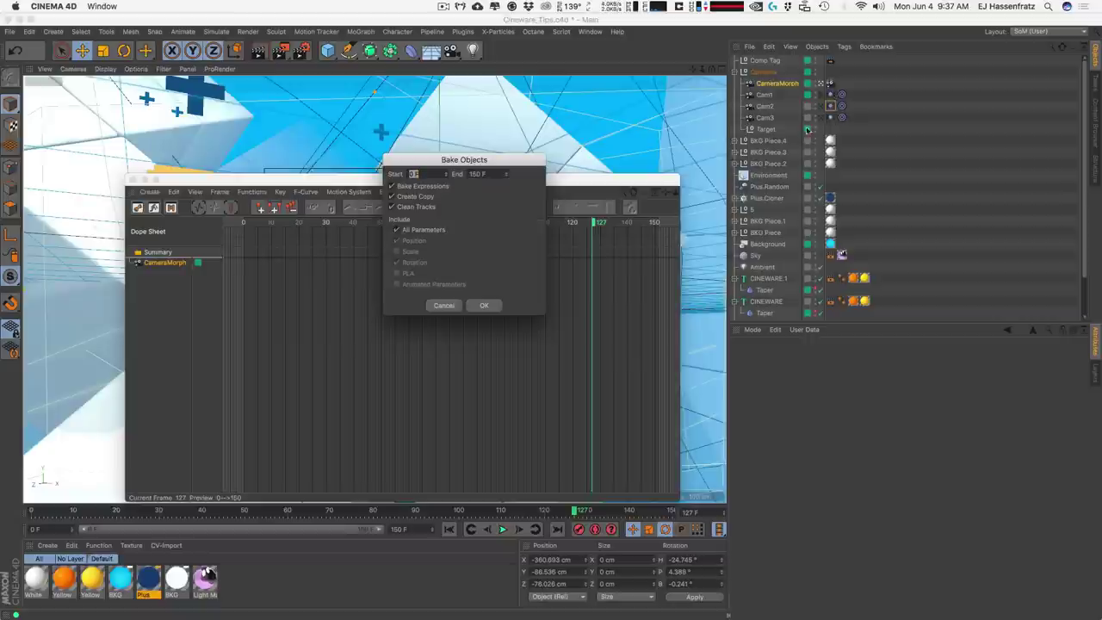
Confirm the bake and expand CameraMorph (Copy)'s Focal Length and blur tracks.
click(485, 306)
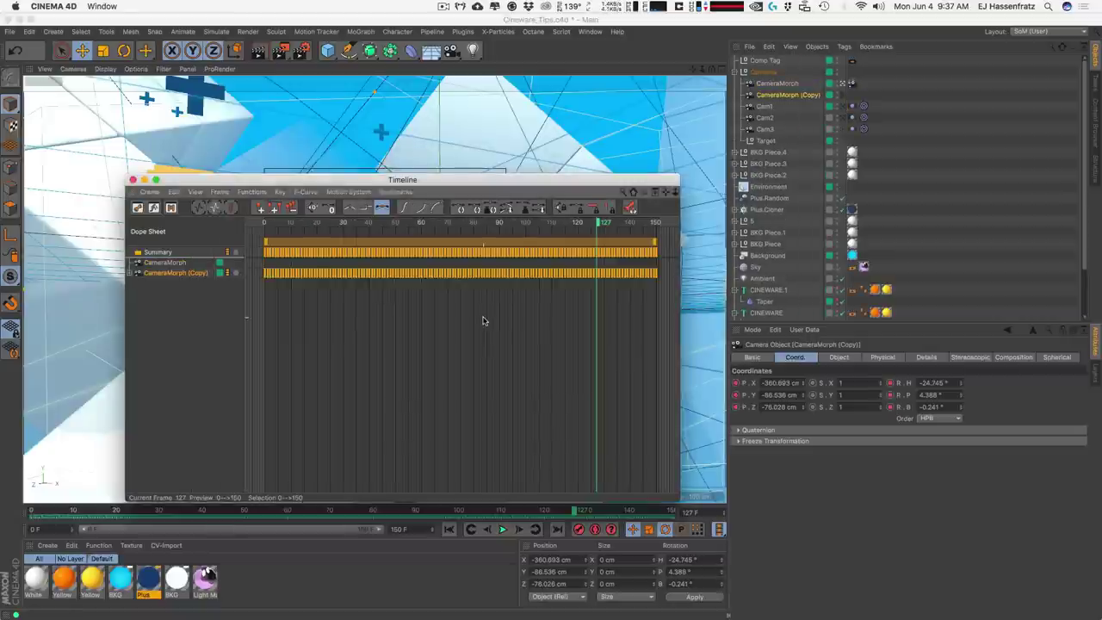
click(135, 273)
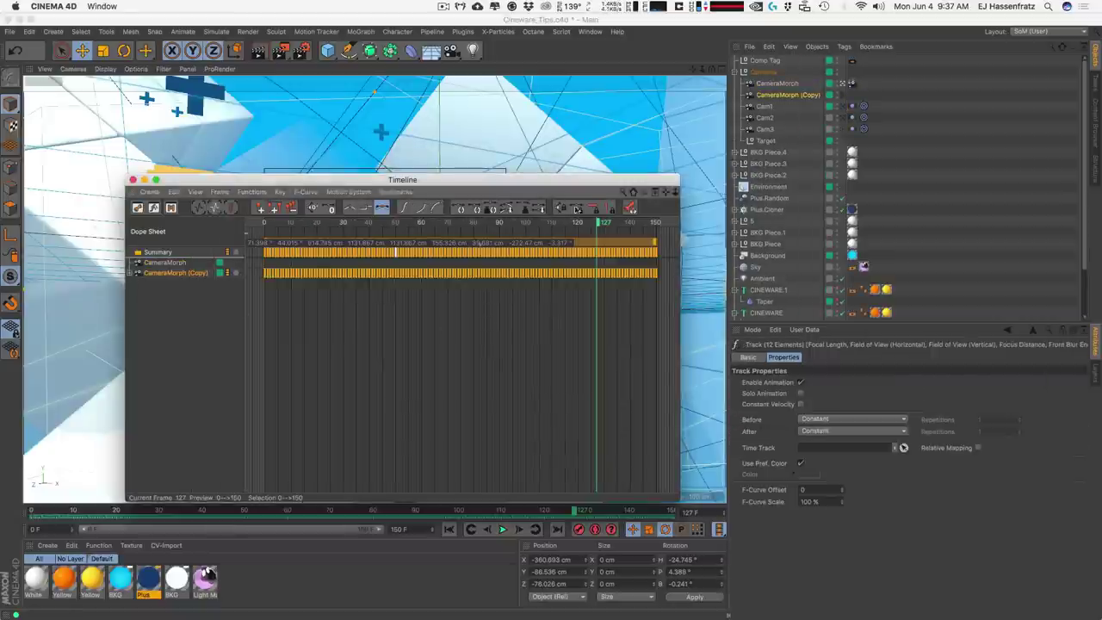
click(793, 97)
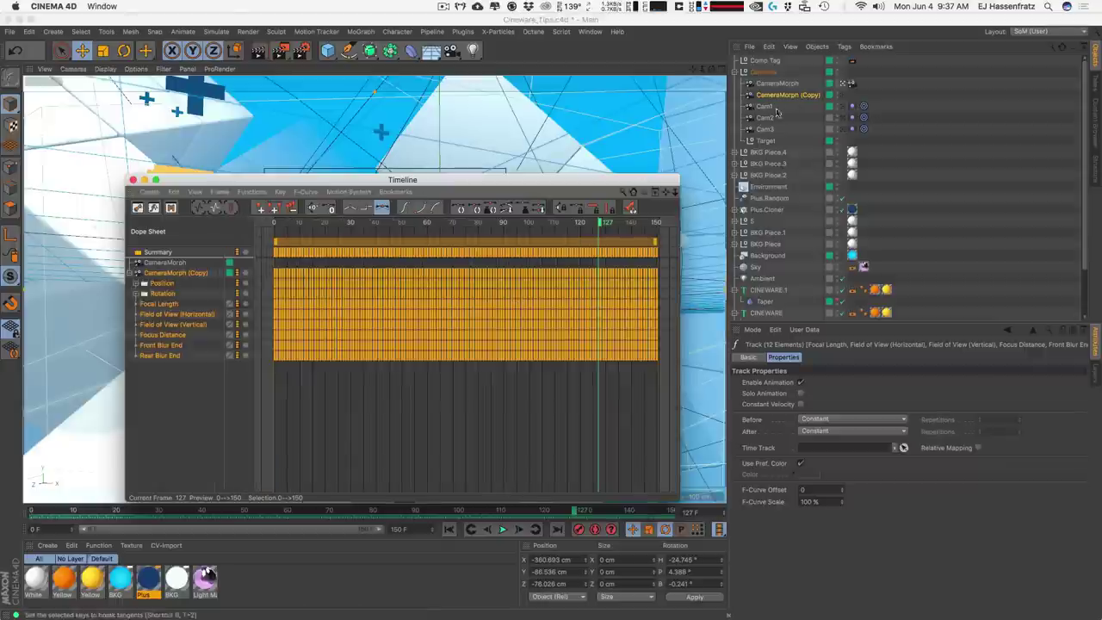
click(844, 95)
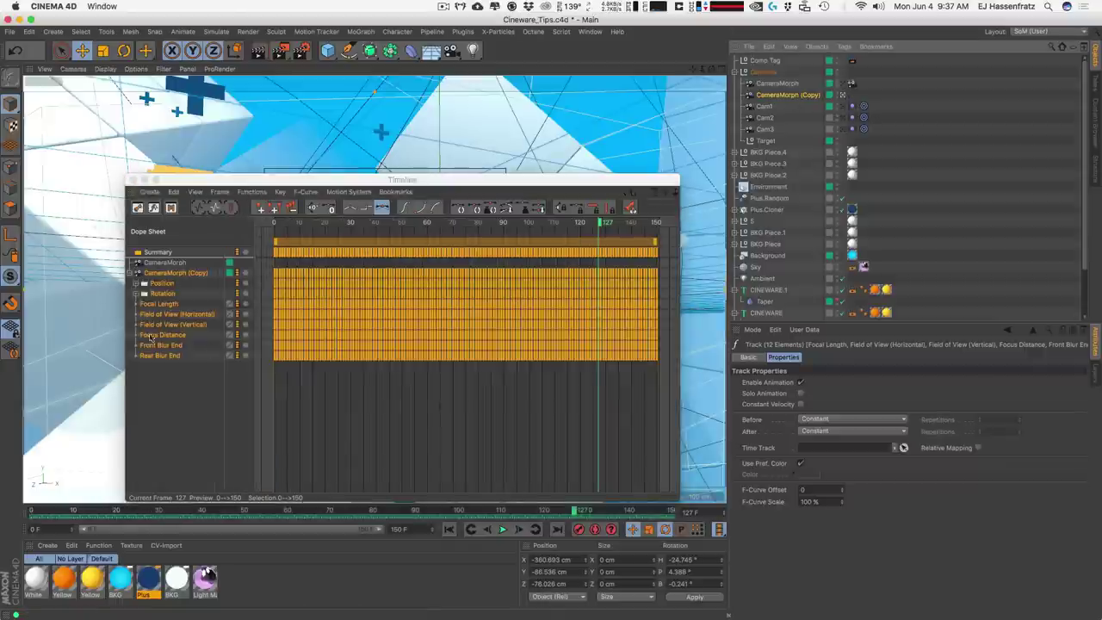
click(139, 304)
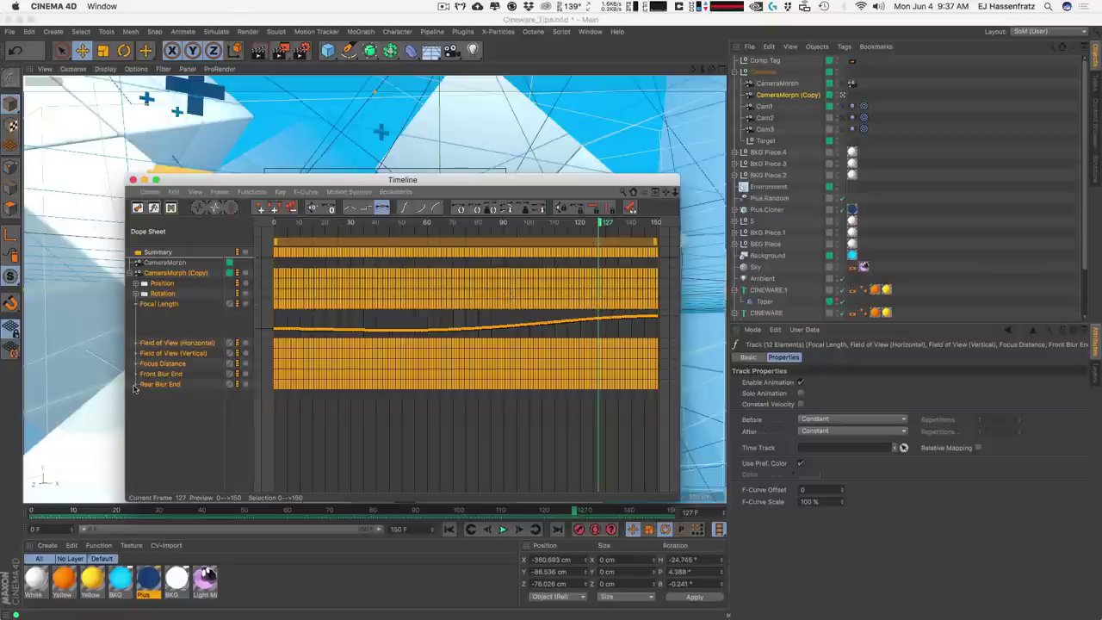
click(135, 383)
click(135, 373)
click(162, 363)
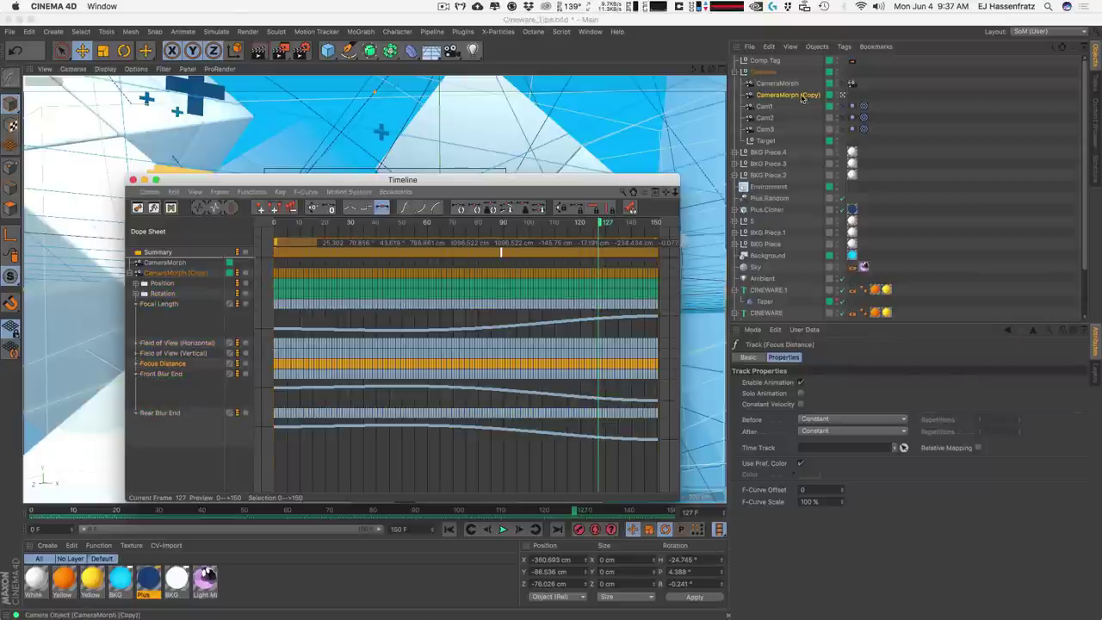
Select the CameraMorph (Copy) camera and save the Cinema 4D scene.
click(805, 98)
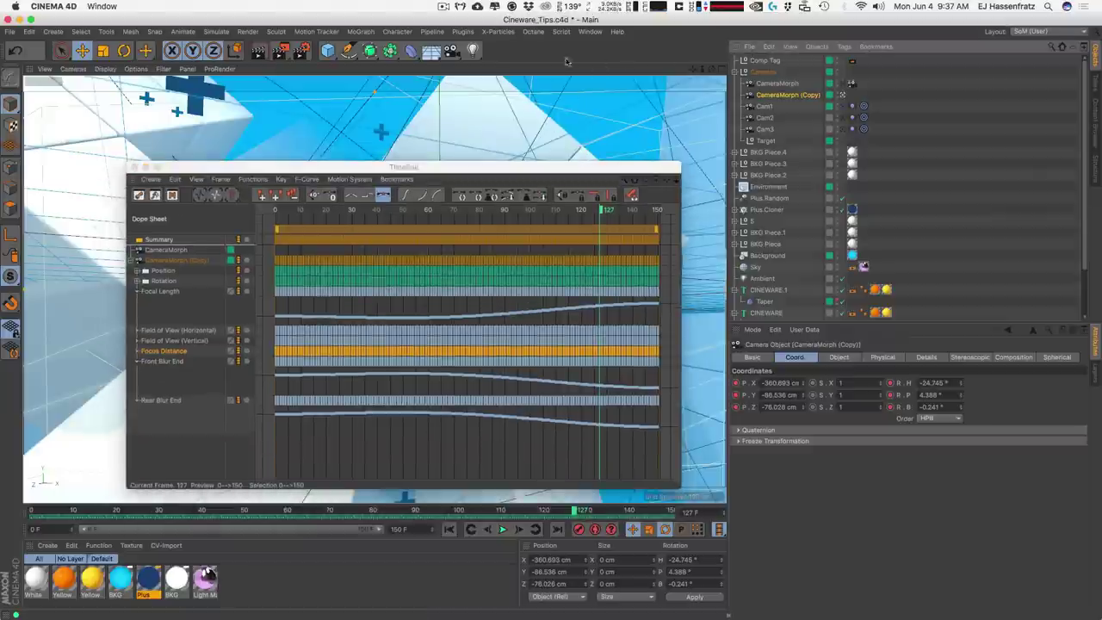
click(10, 31)
click(55, 132)
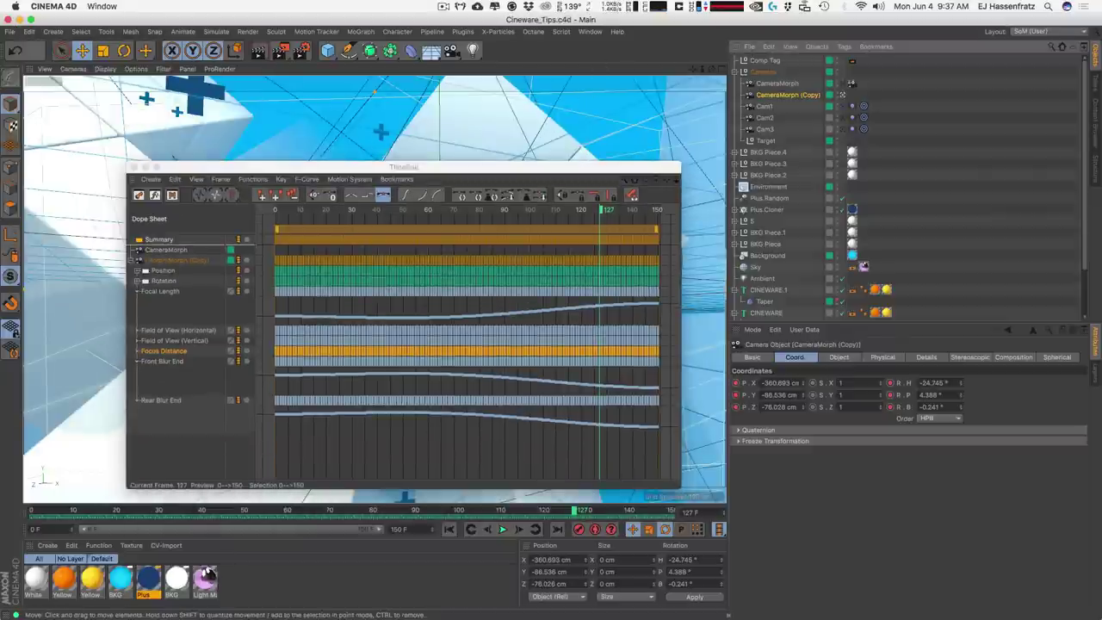
Extract the Cineware_Tips.c4d scene data into layers and select CameraMorph (Copy).
key(super+Tab)
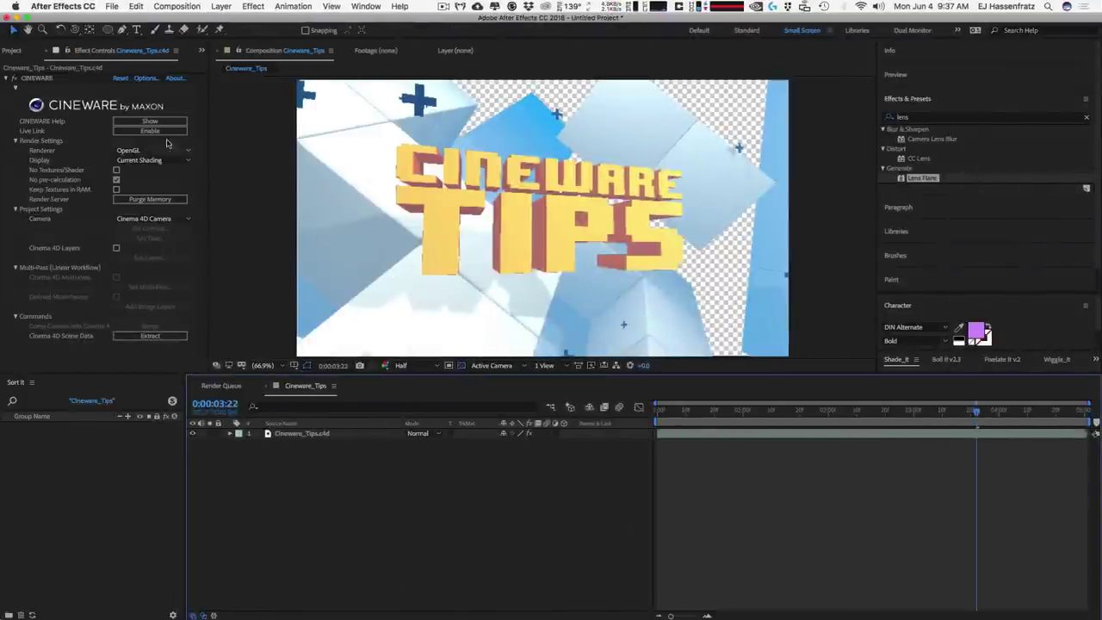
click(939, 52)
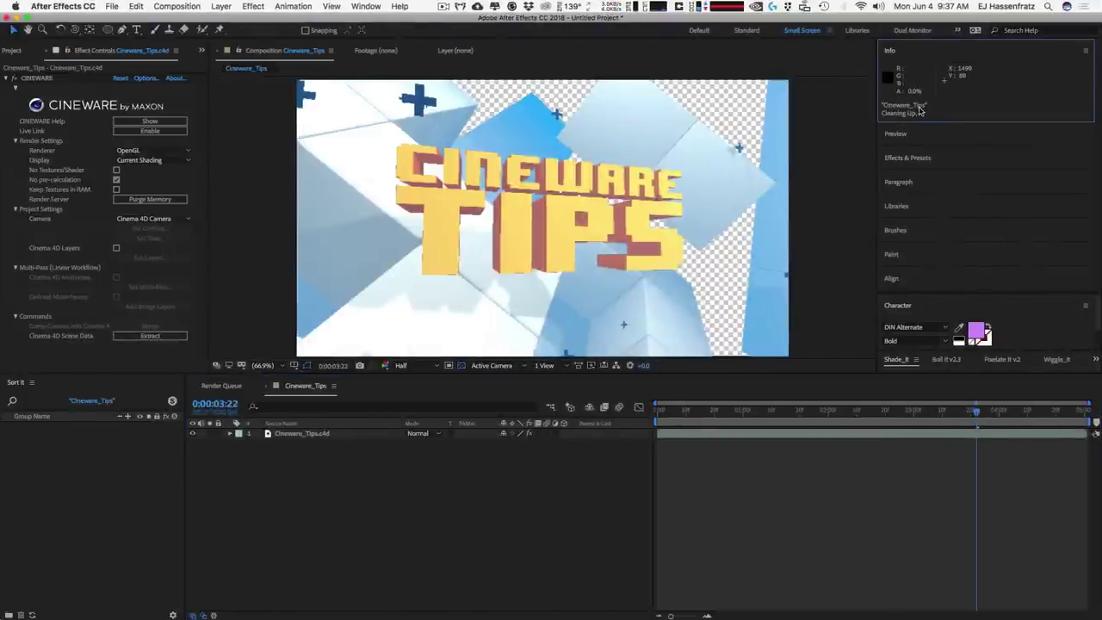
click(322, 434)
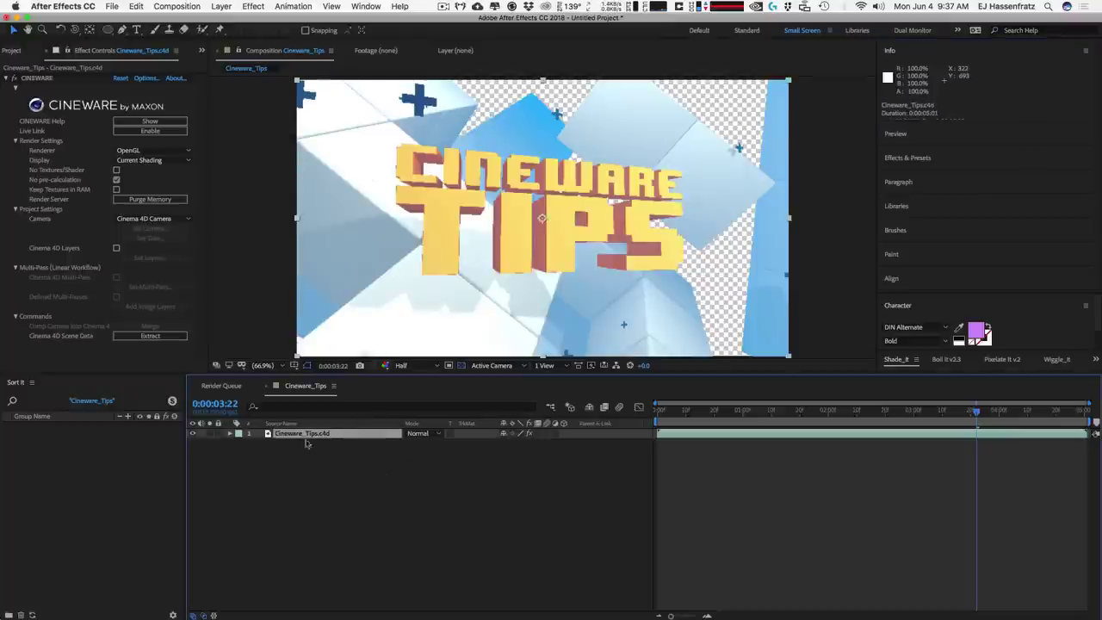
click(143, 334)
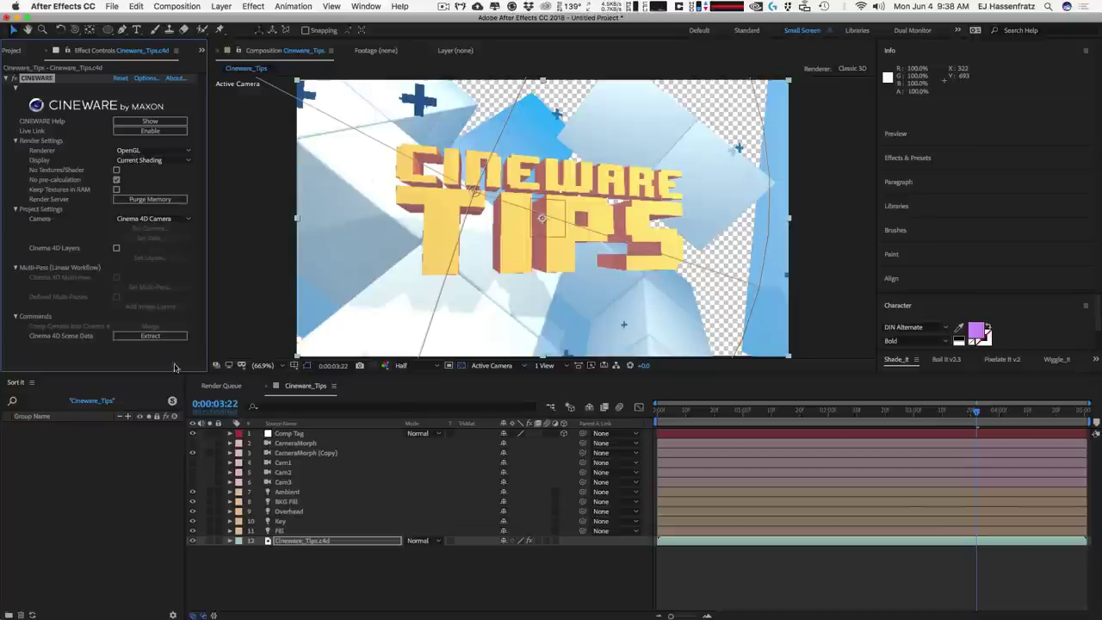
click(316, 455)
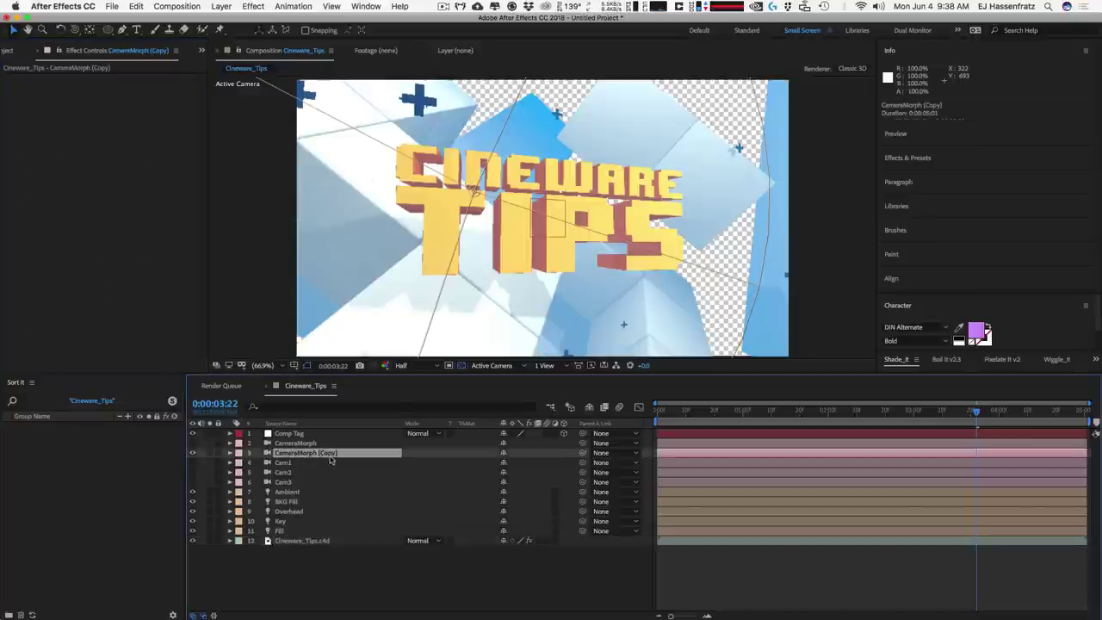
Preview the camera animation twice with Spacebar, ending at 0:00:02:21, then show the Project panel.
click(791, 410)
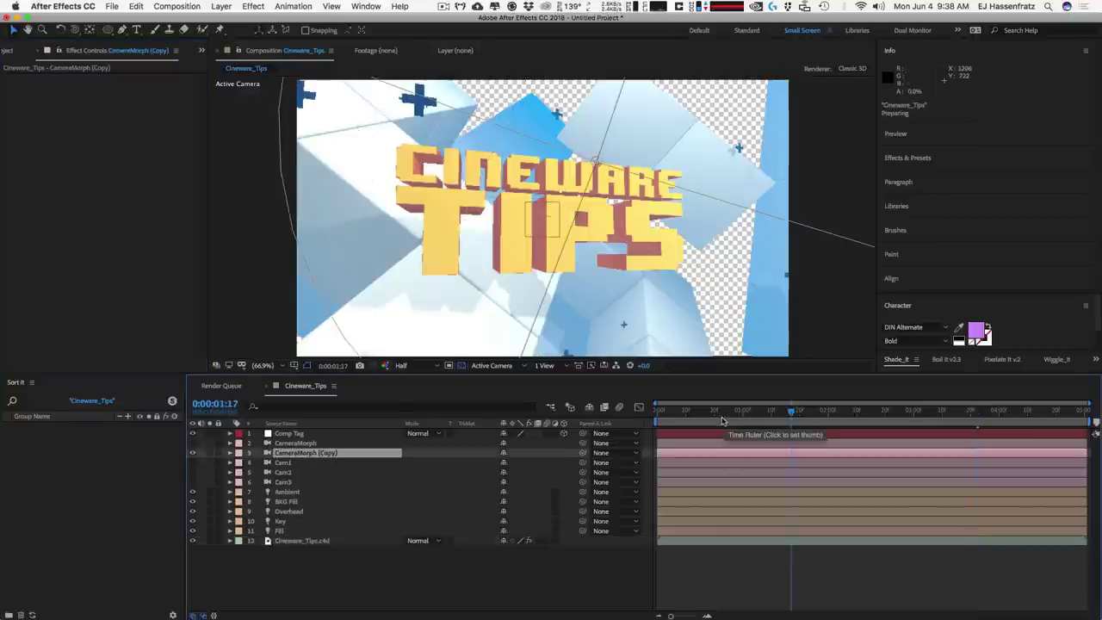
key(space)
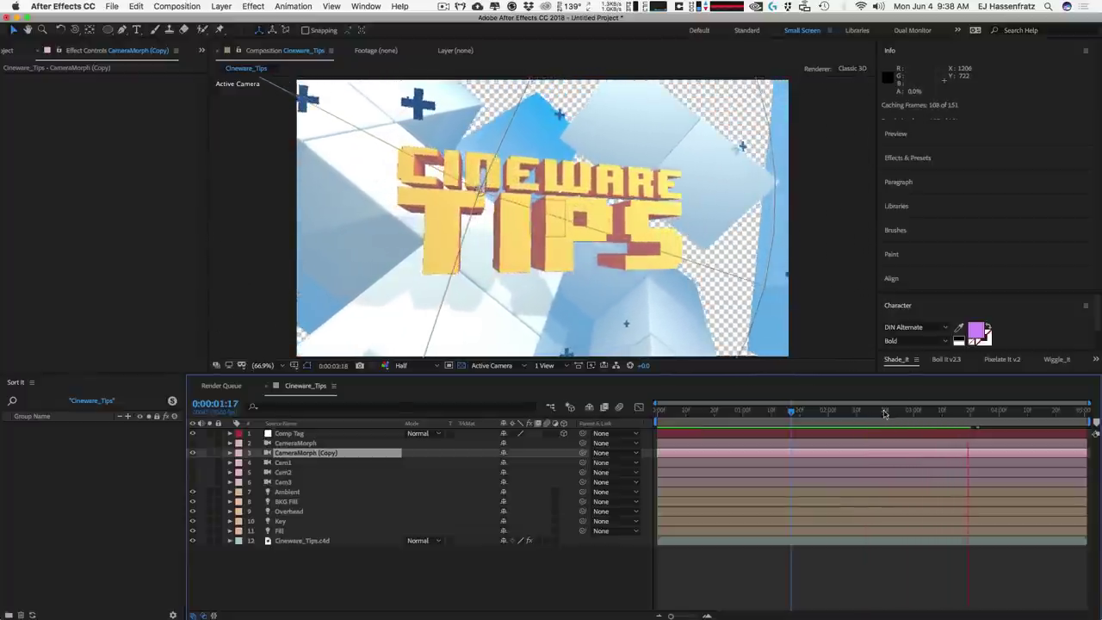
click(652, 413)
key(space)
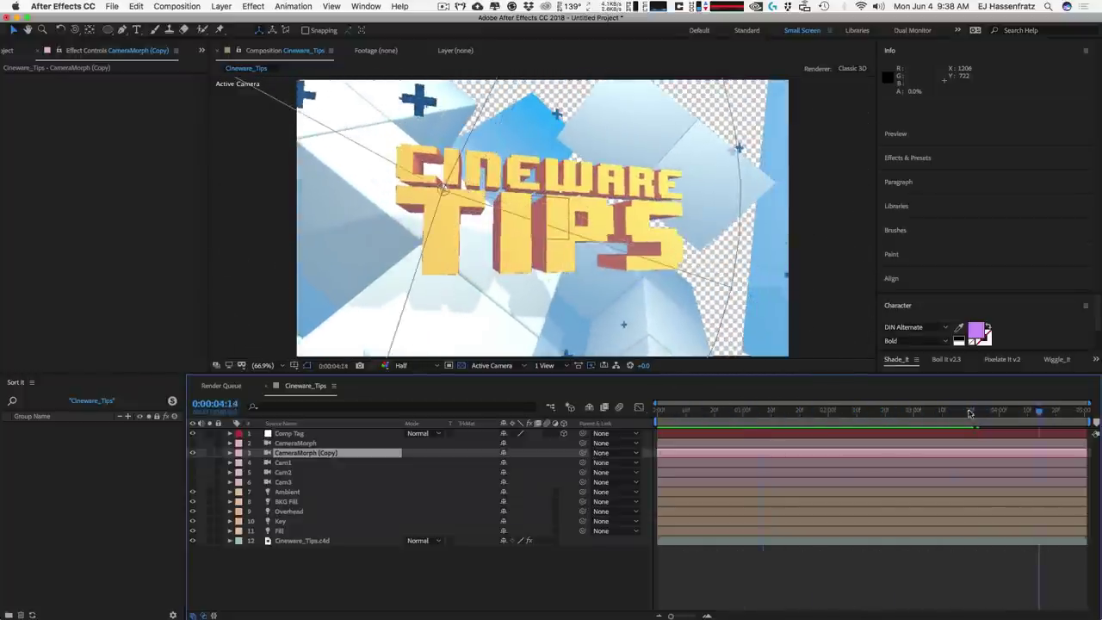
click(947, 412)
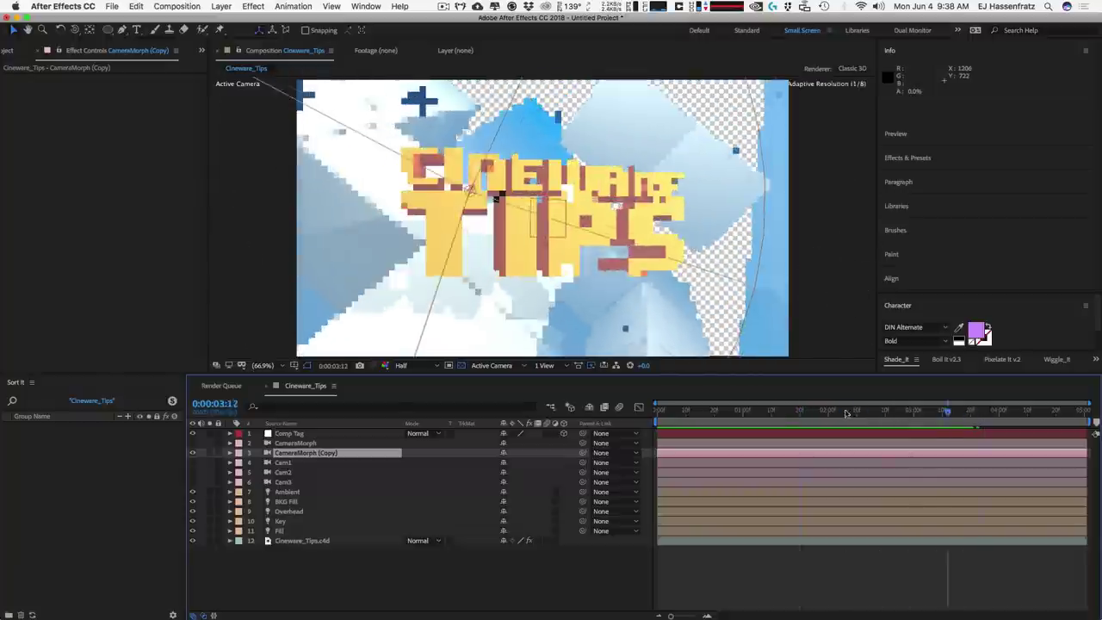
drag(810, 414, 868, 425)
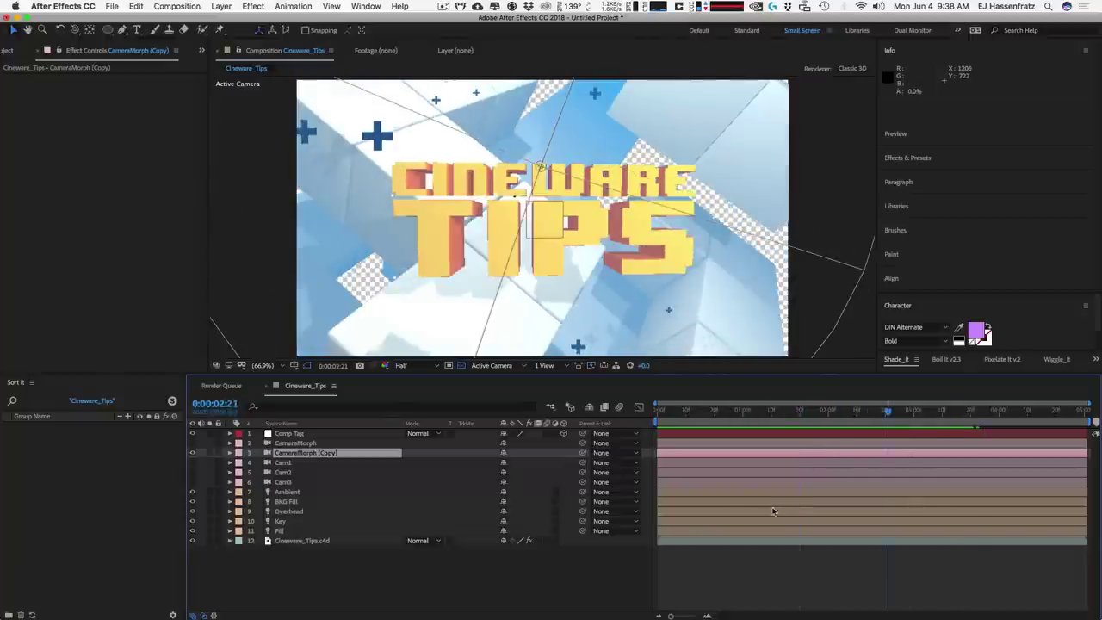
click(14, 53)
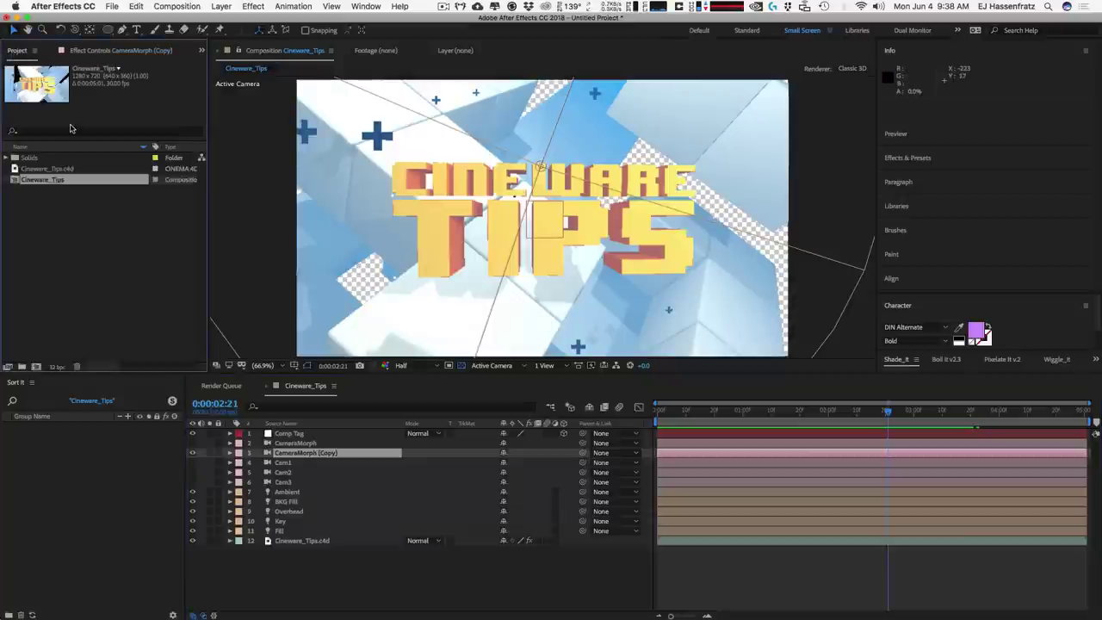
Close Cinema 4D's Timeline to see the CINEWARE TIPS text, then select the Cineware_Tips.c4d footage in After Effects.
key(ctrl+Right)
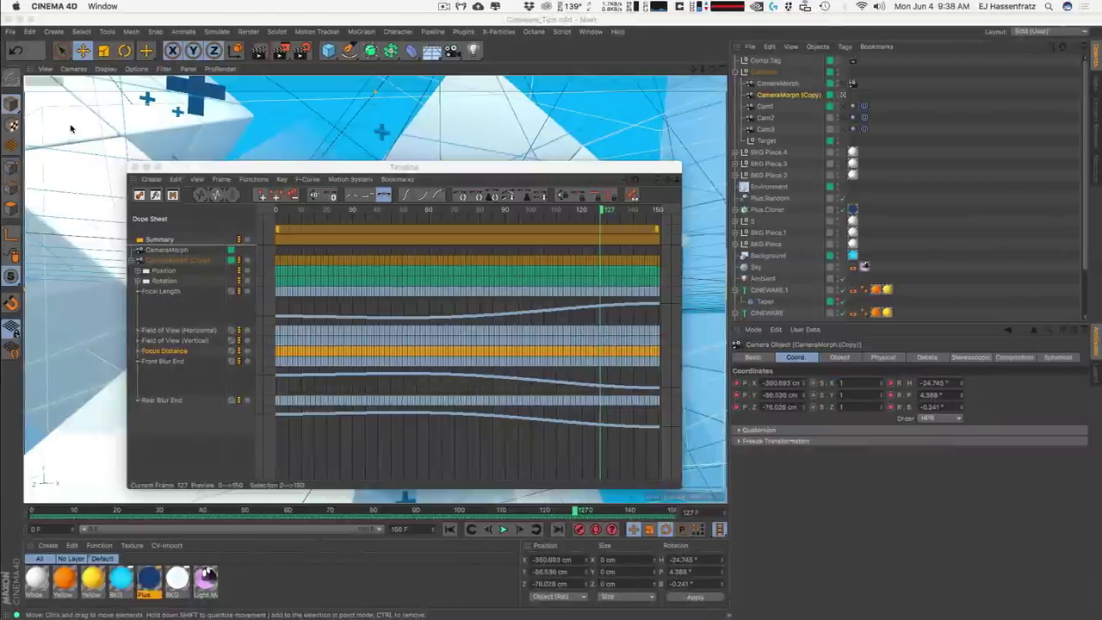
click(134, 167)
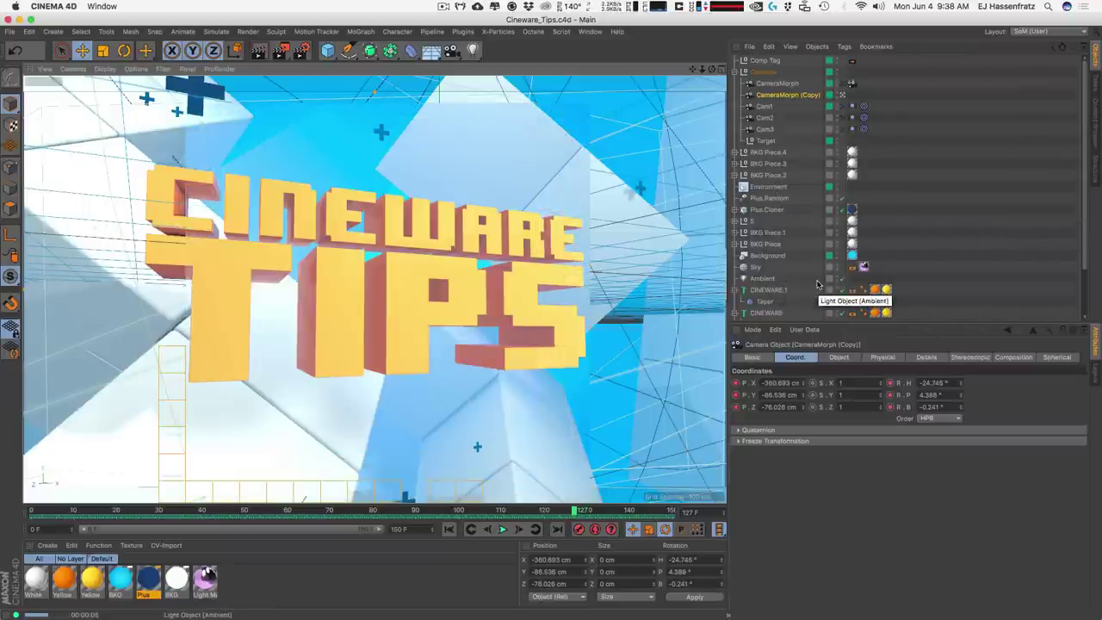
key(ctrl+Left)
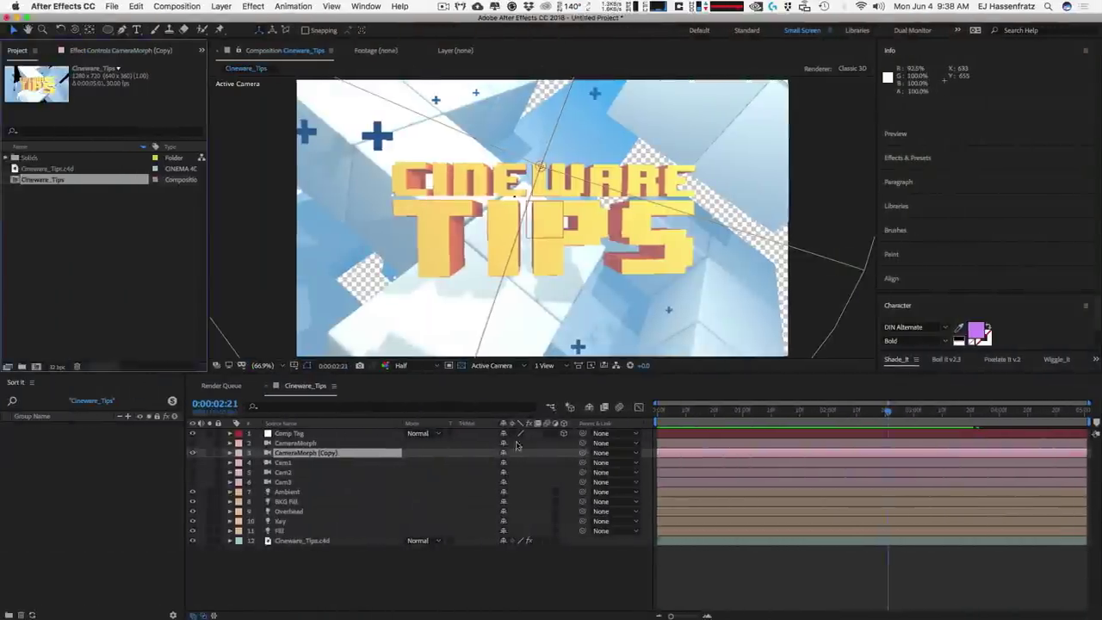
click(503, 484)
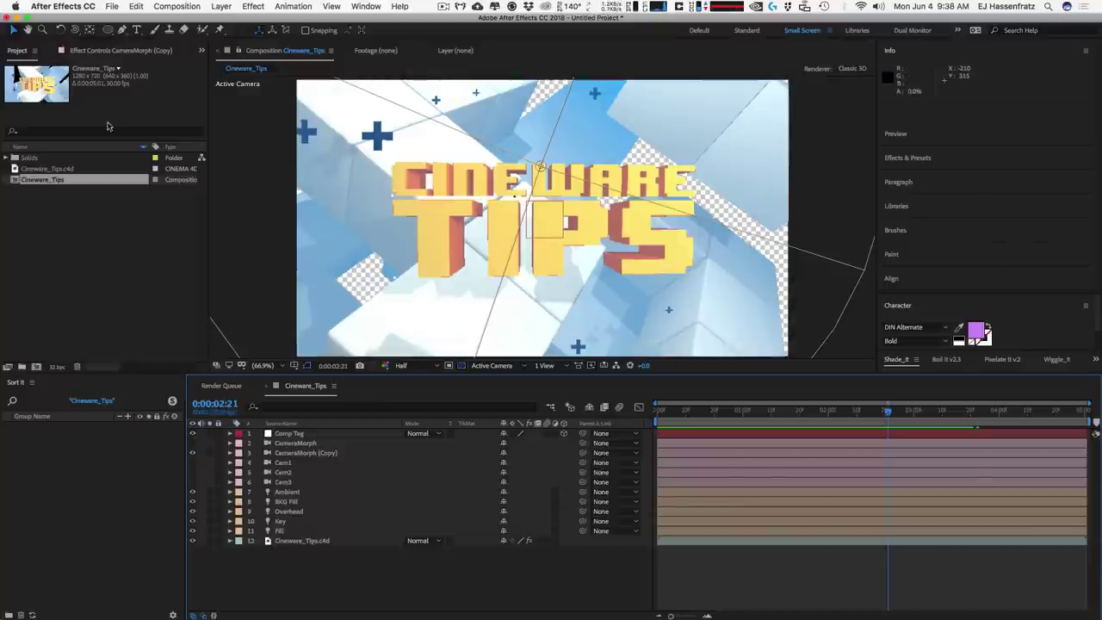
click(60, 170)
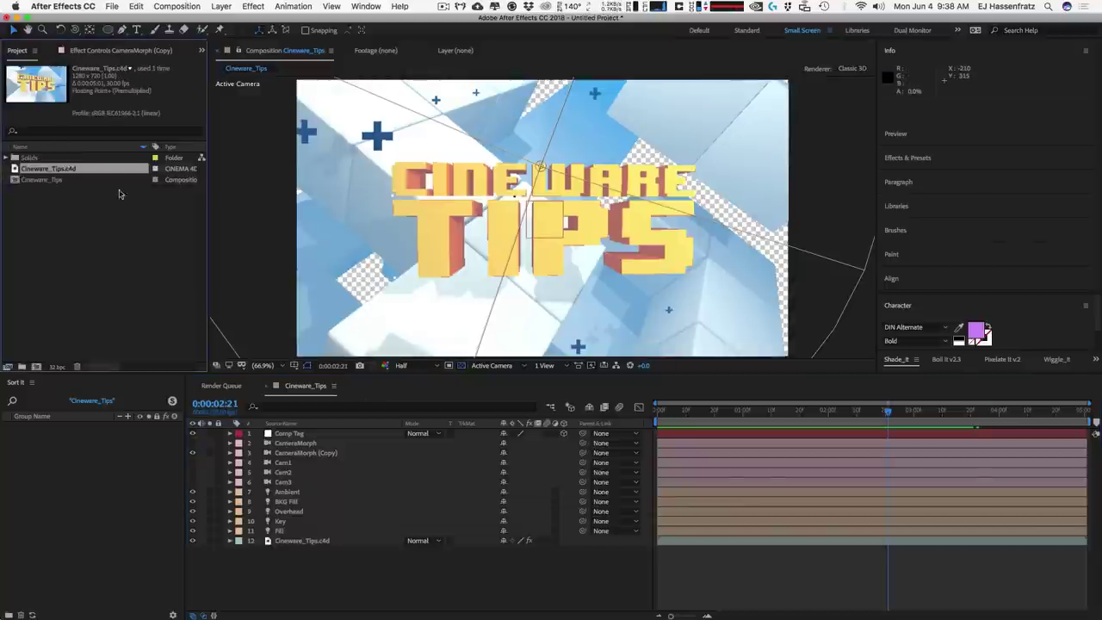
Open Interpret Footage for Cineware_Tips.c4d and check the Background object's texture in Cinema 4D.
right_click(73, 171)
mouse_move(118, 241)
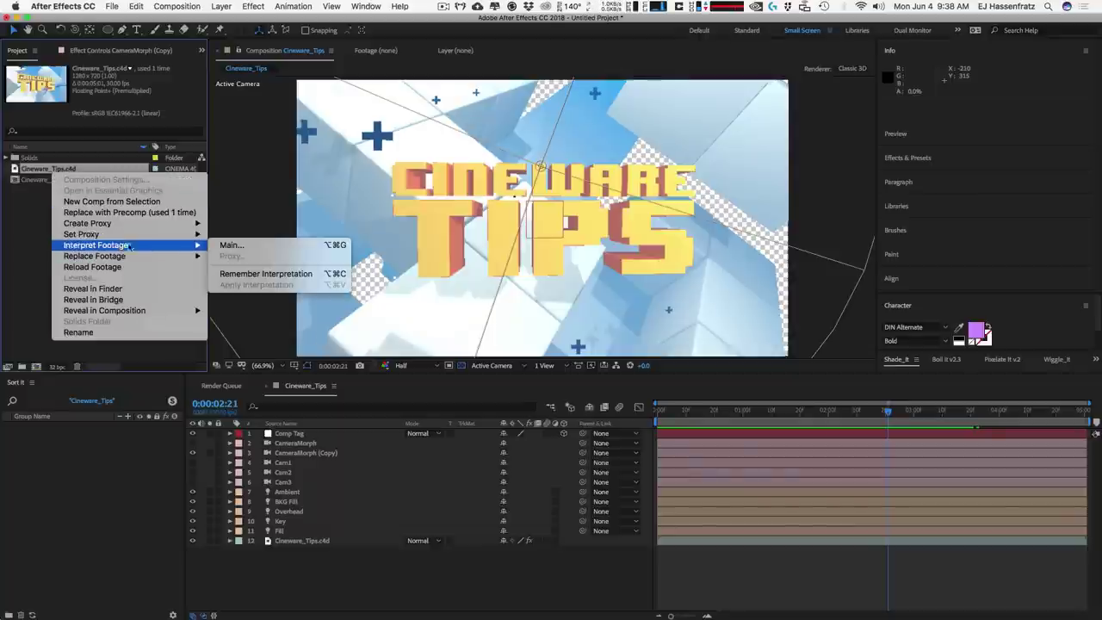
click(291, 250)
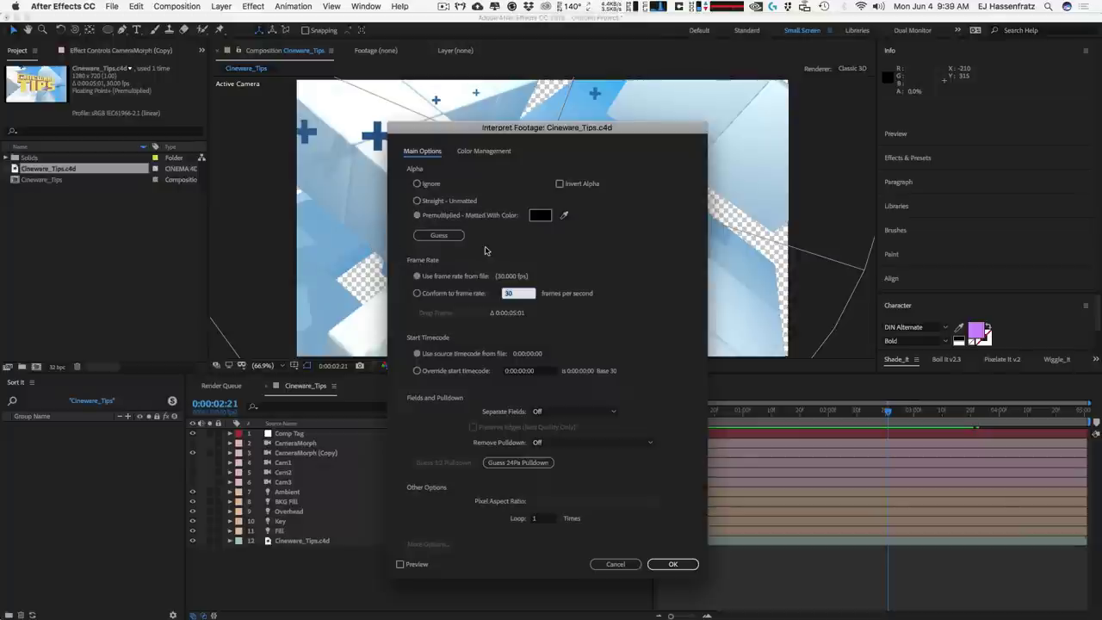
key(ctrl+Right)
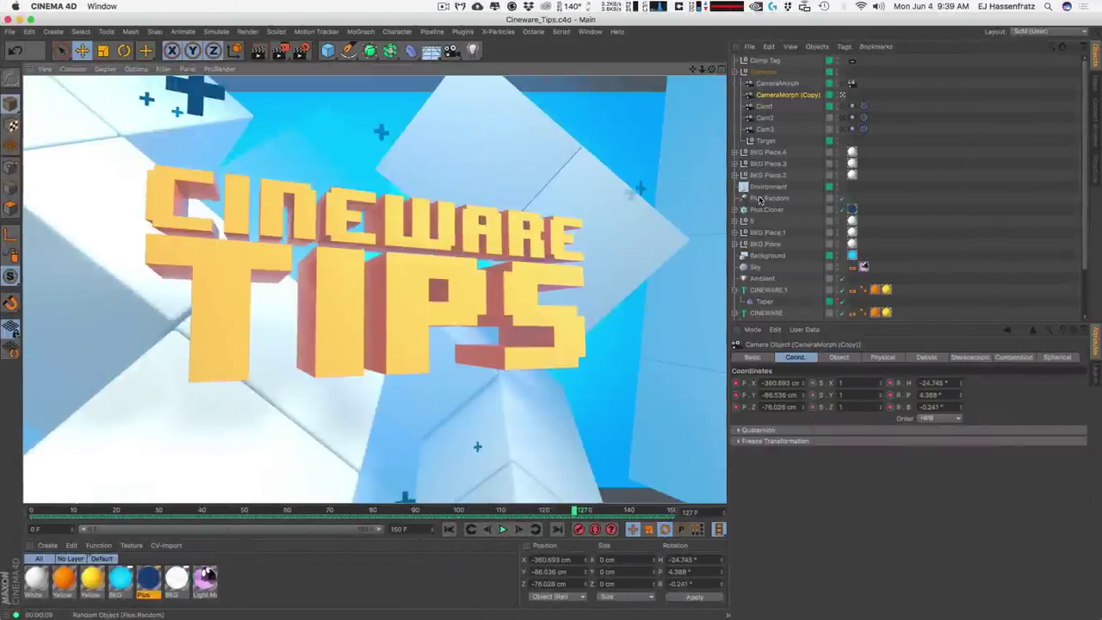
click(766, 255)
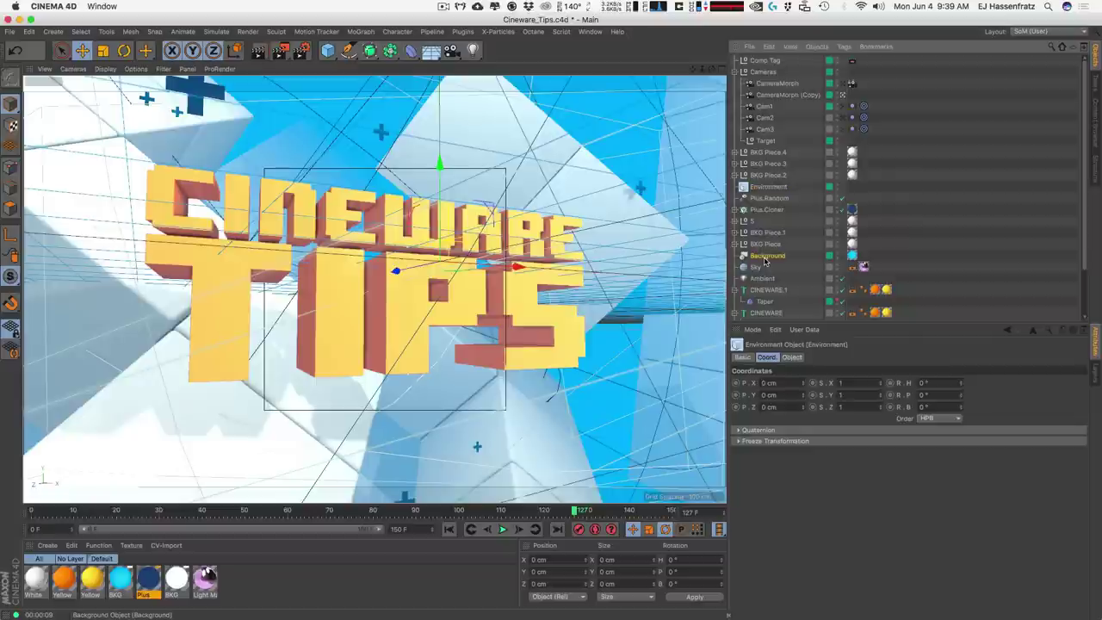
click(852, 255)
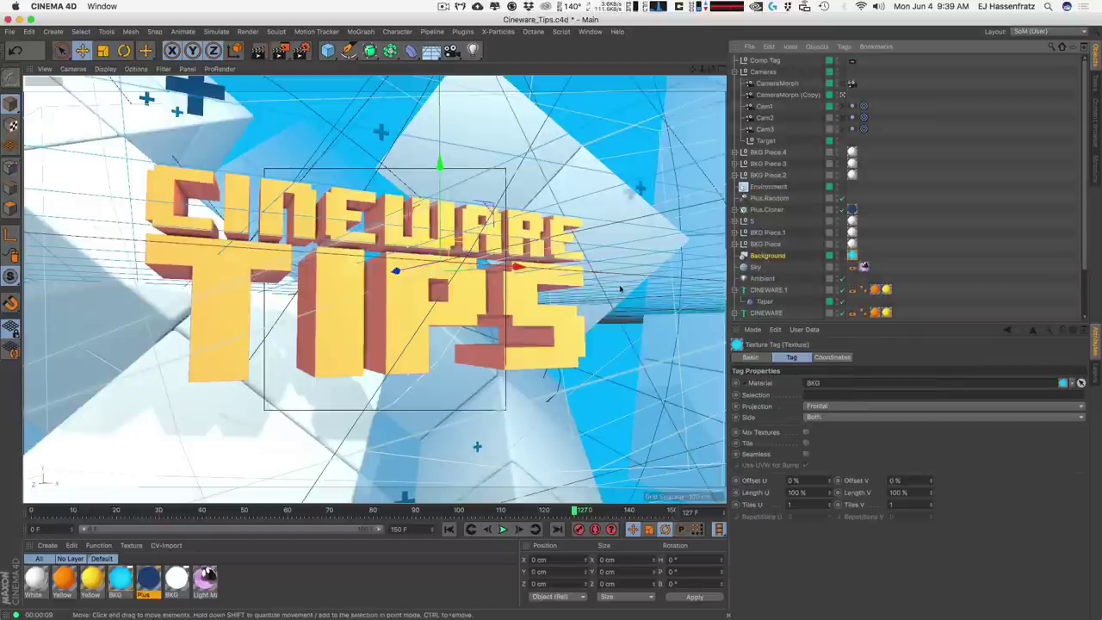
Set the footage's Alpha to Ignore and apply the interpretation.
key(ctrl+Left)
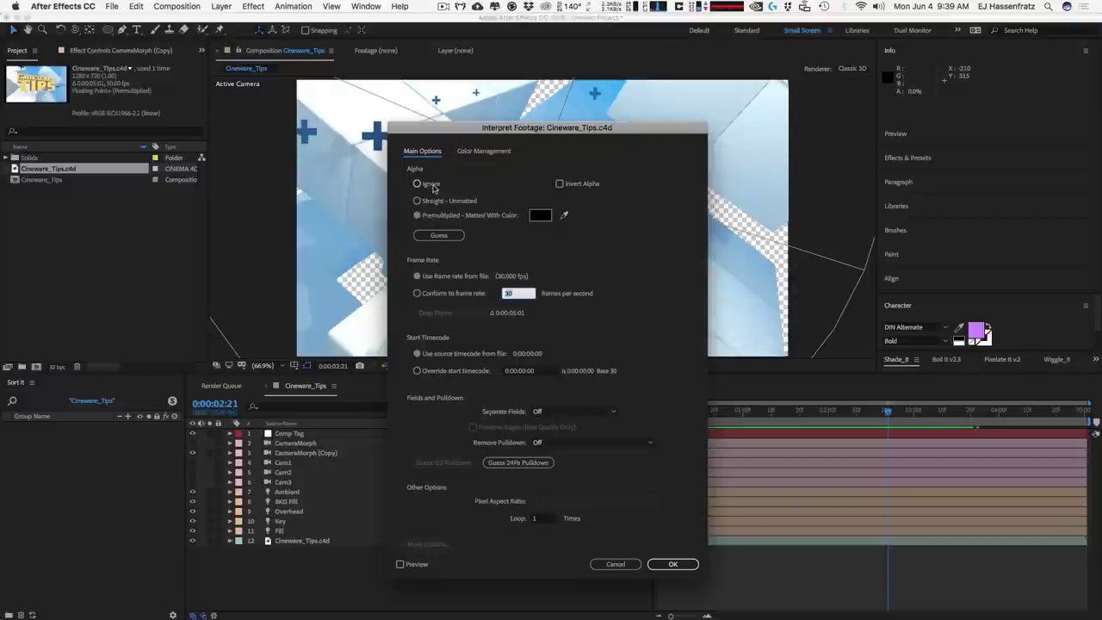
click(433, 186)
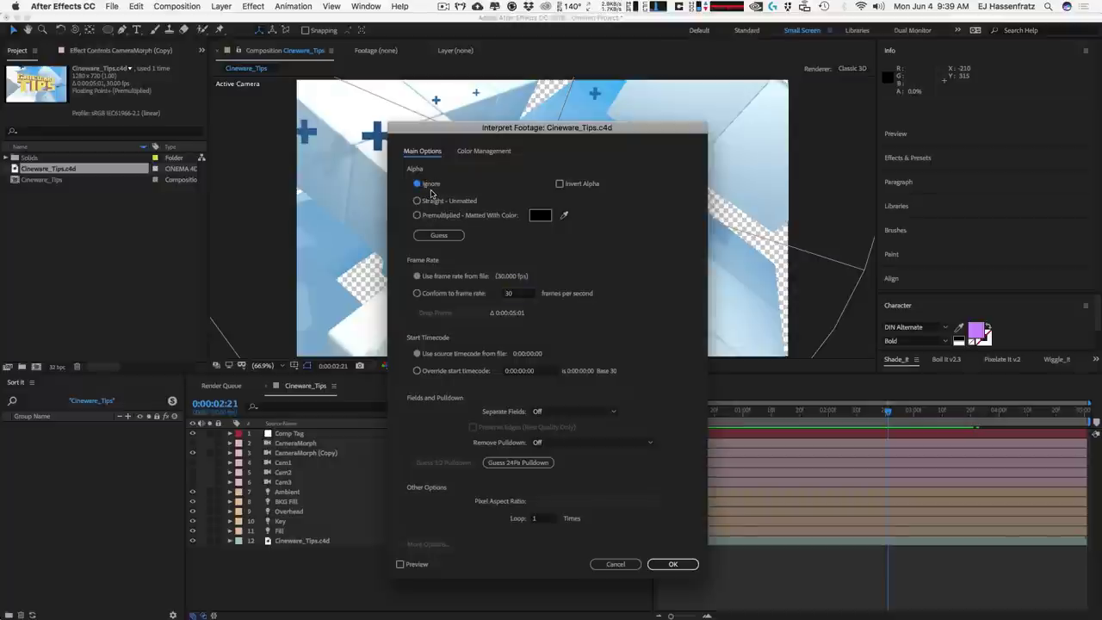
click(670, 566)
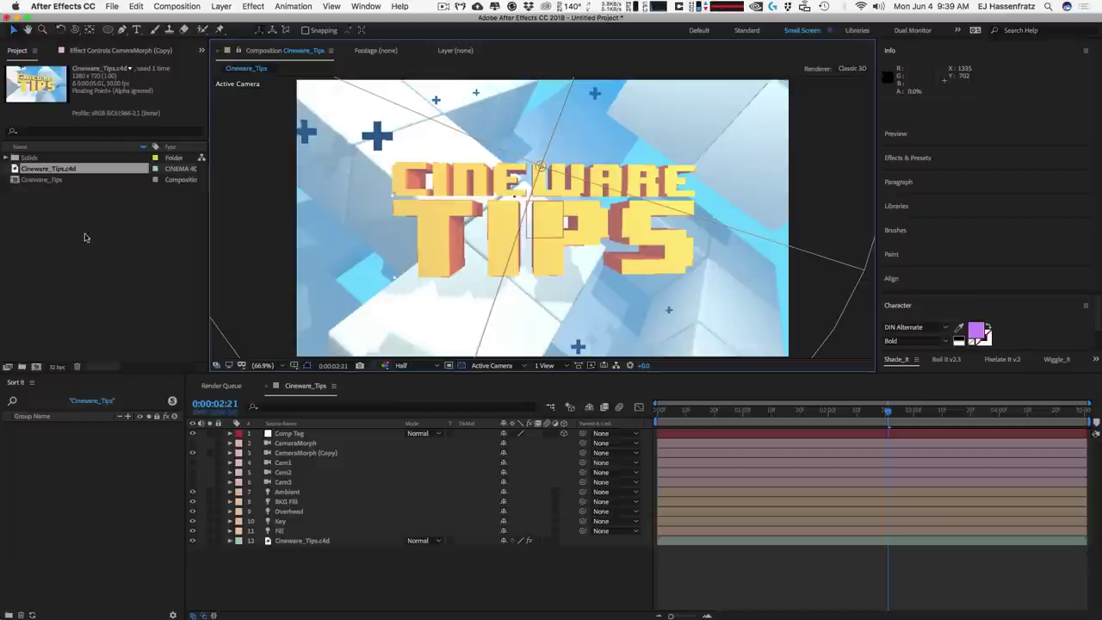
Switch the Cineware_Tips.c4d layer's Cineware renderer from OpenGL to Standard (Final).
key(ctrl+Right)
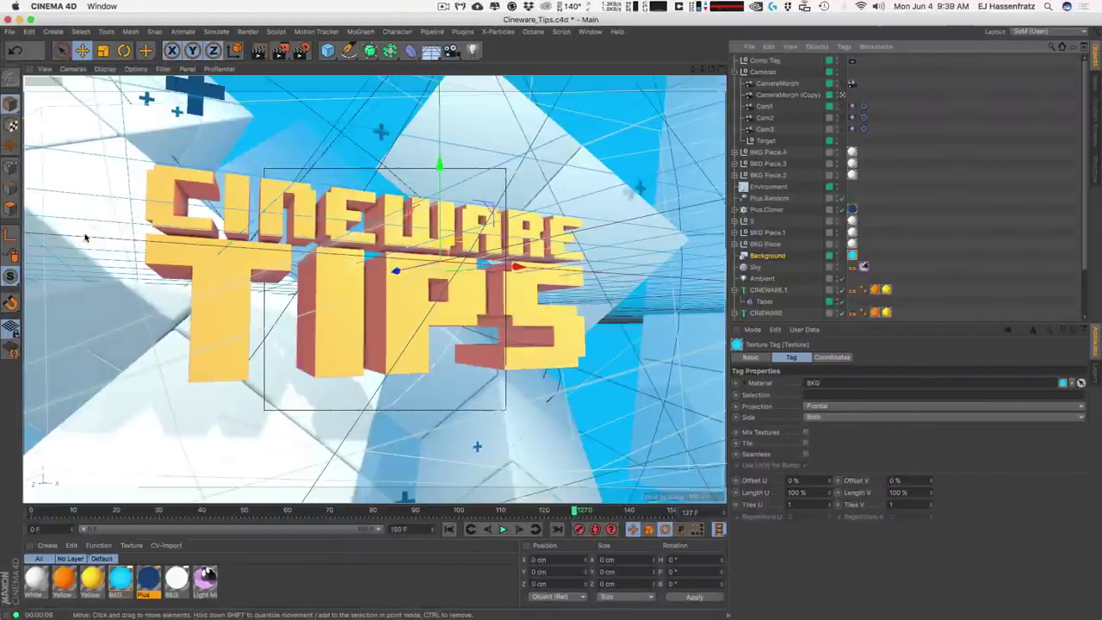
key(ctrl+Left)
click(51, 249)
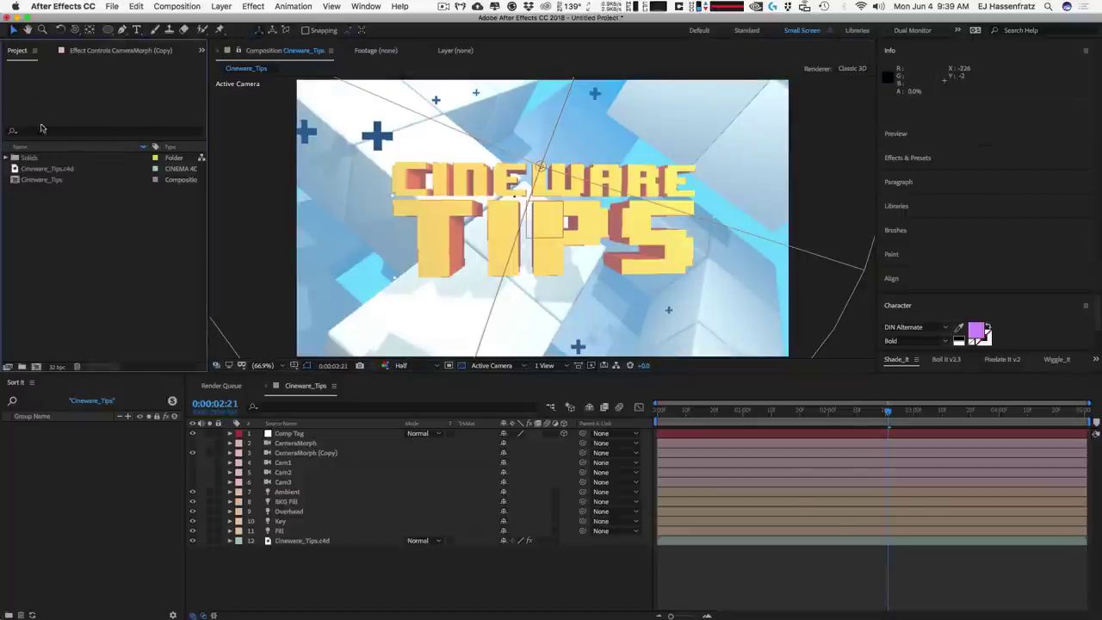
click(289, 541)
click(102, 52)
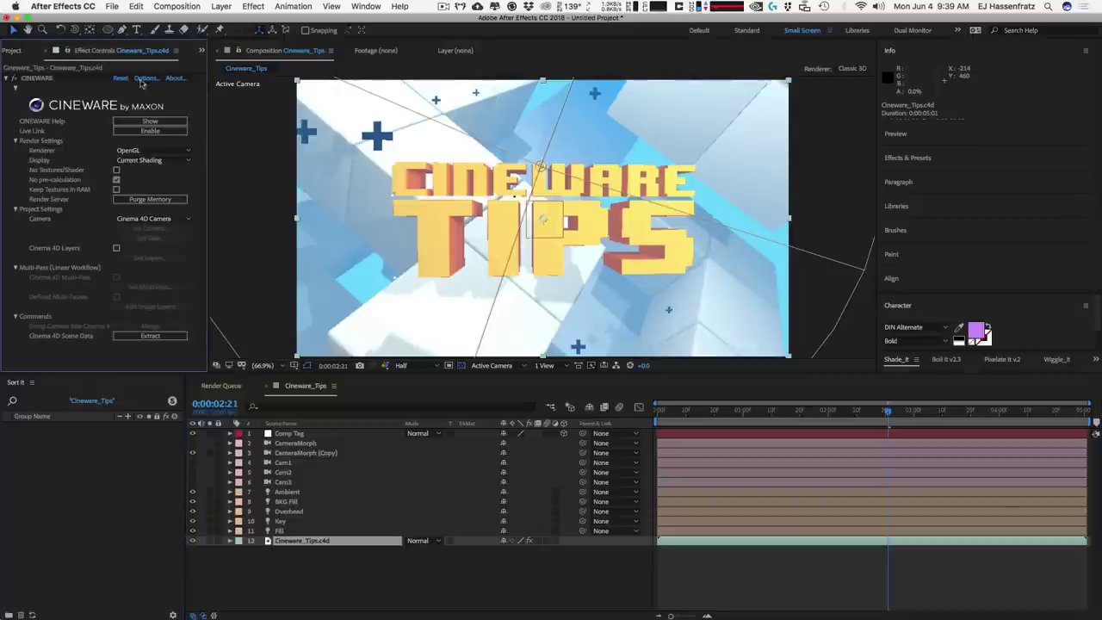
click(145, 150)
click(151, 162)
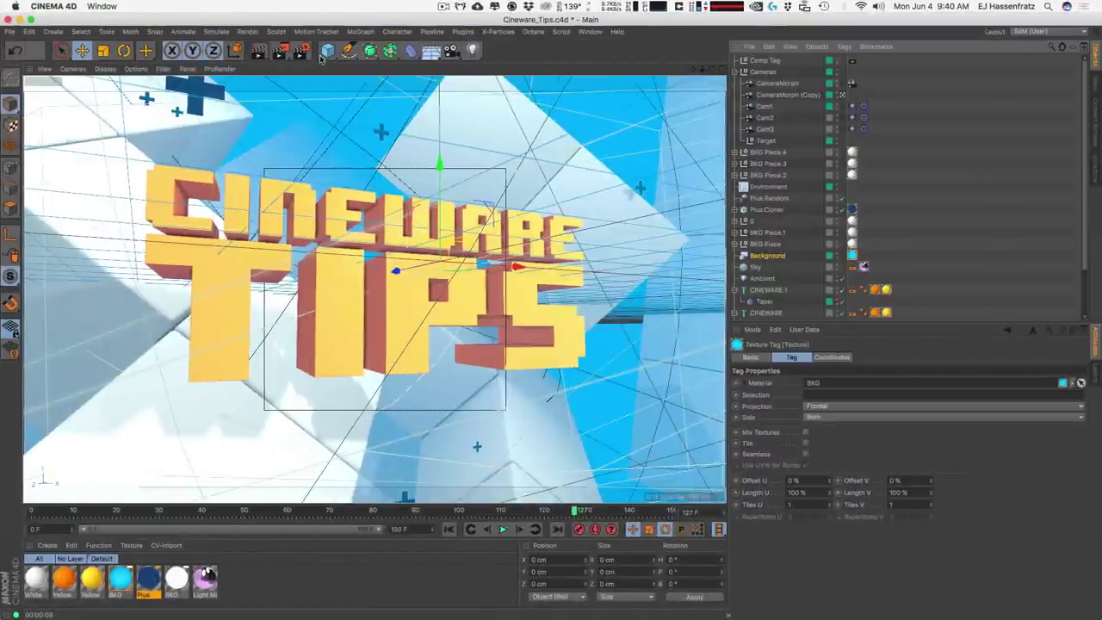
Set Render Settings anti-aliasing to Best with the Gauss (Animation) filter, then save with Cmd+S.
key(super+b)
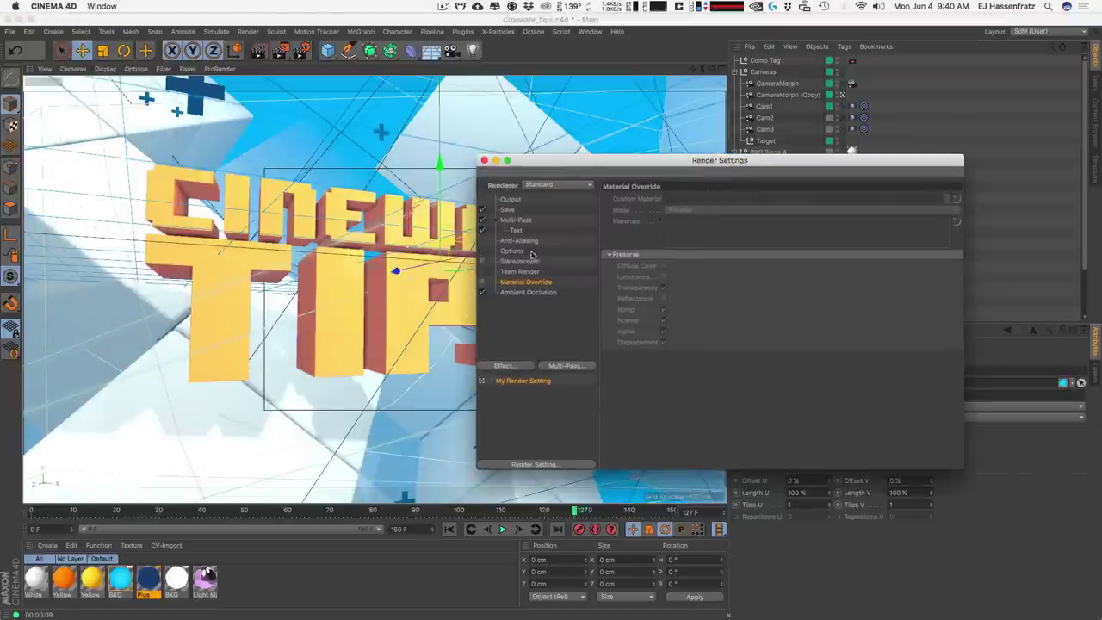
click(519, 240)
click(727, 198)
click(696, 220)
click(730, 269)
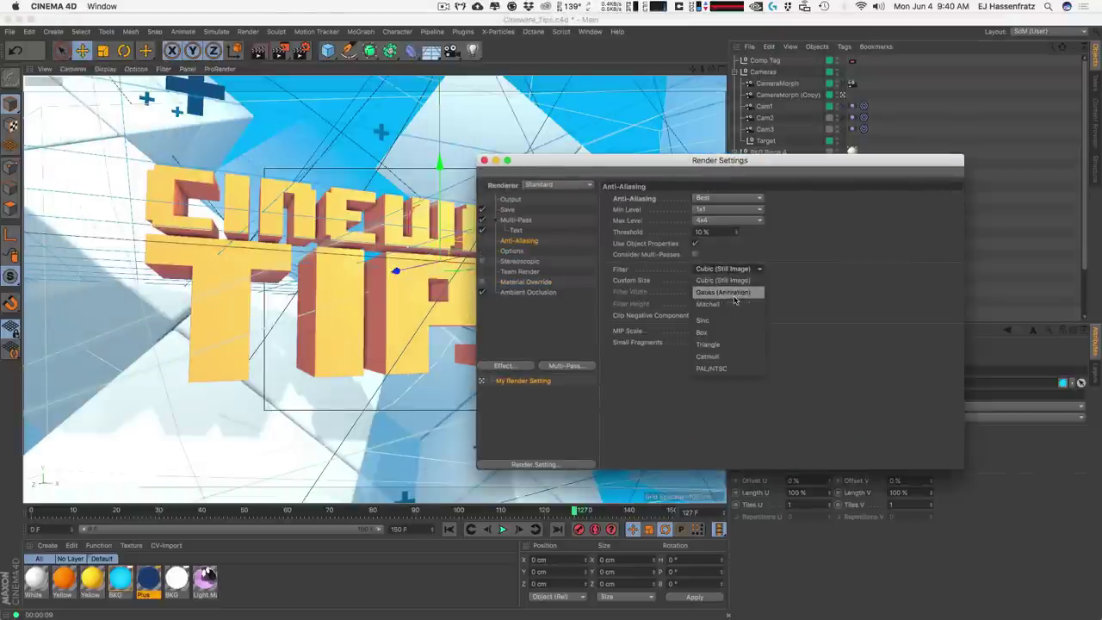
click(736, 296)
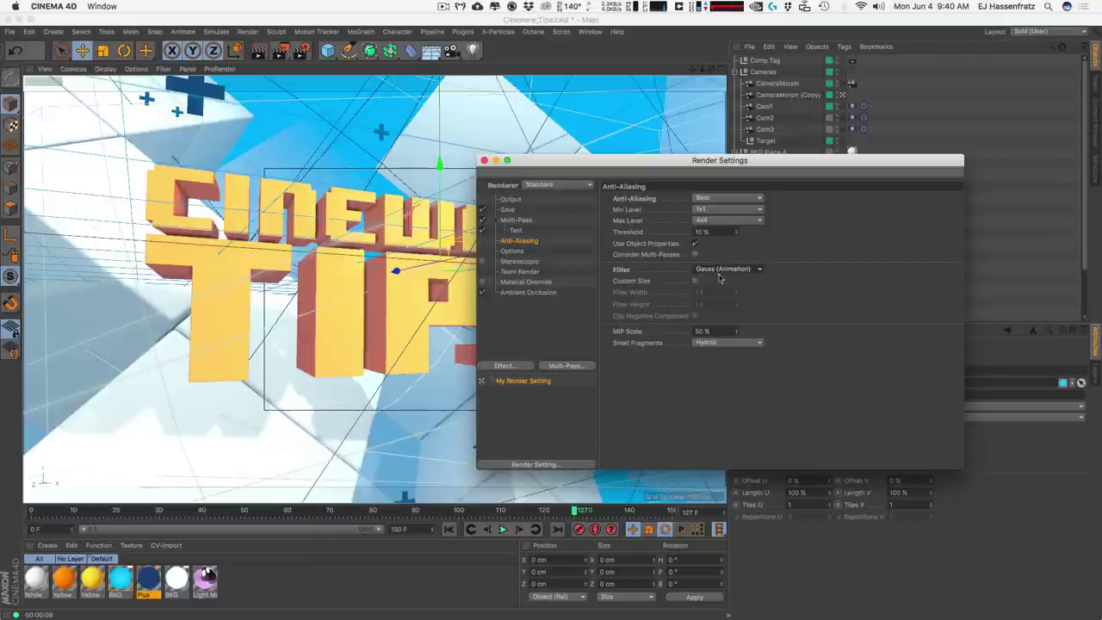
click(484, 160)
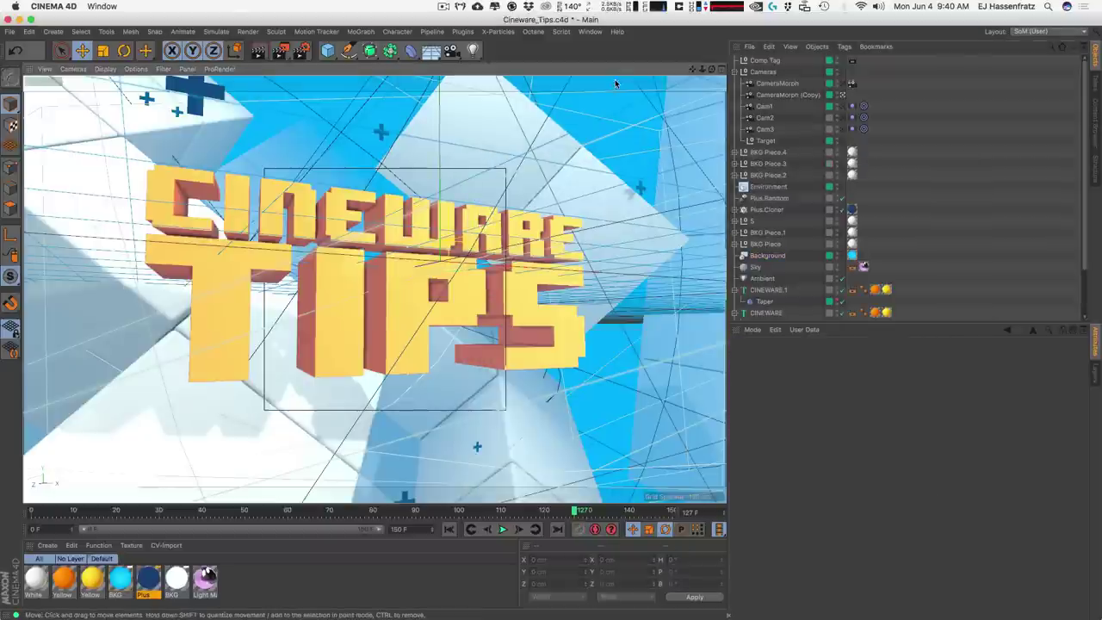
key(super+s)
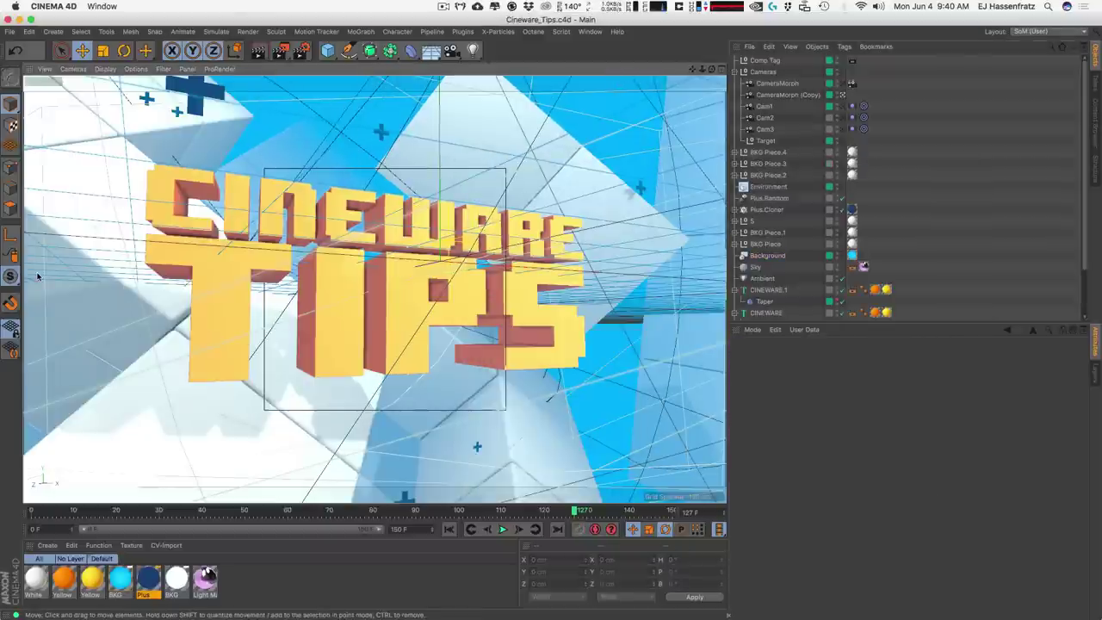
key(super+Tab)
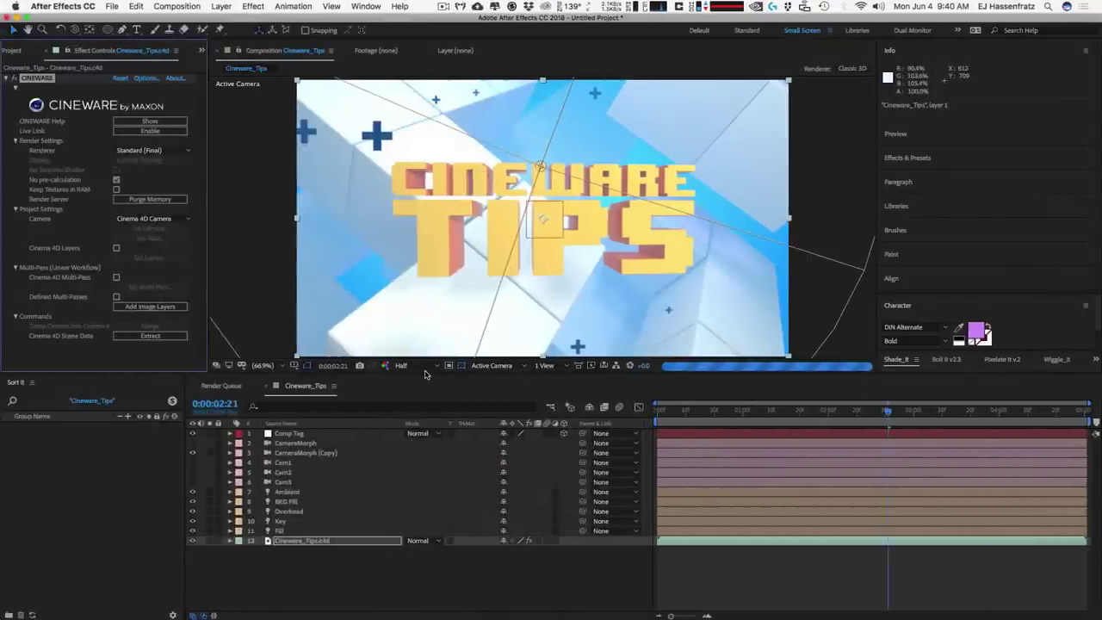
Magnify the Cineware render to 200% and switch the viewer resolution from Half to Full.
key(period)
key(period)
key(period)
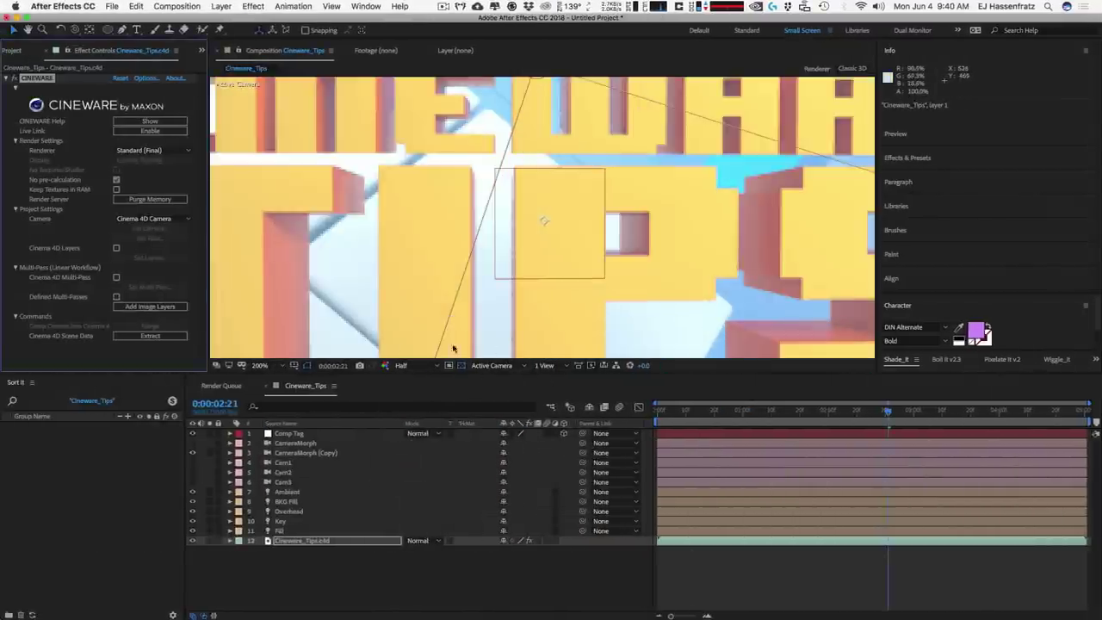
click(404, 364)
click(409, 392)
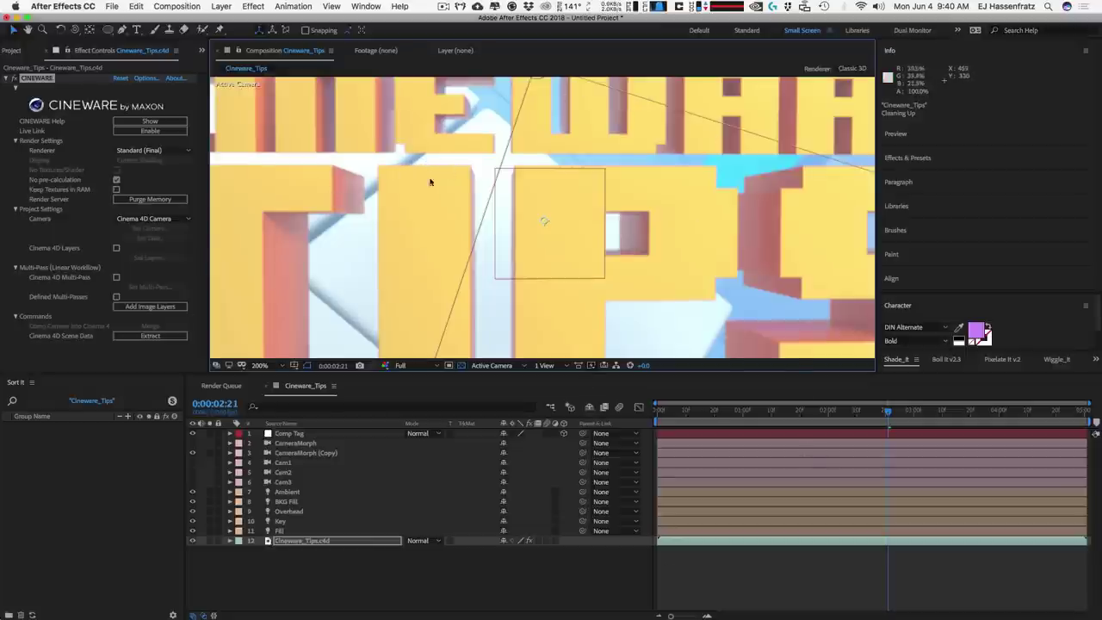
Create a new text layer reading TEST over the title and drag it much larger.
click(221, 6)
mouse_move(224, 21)
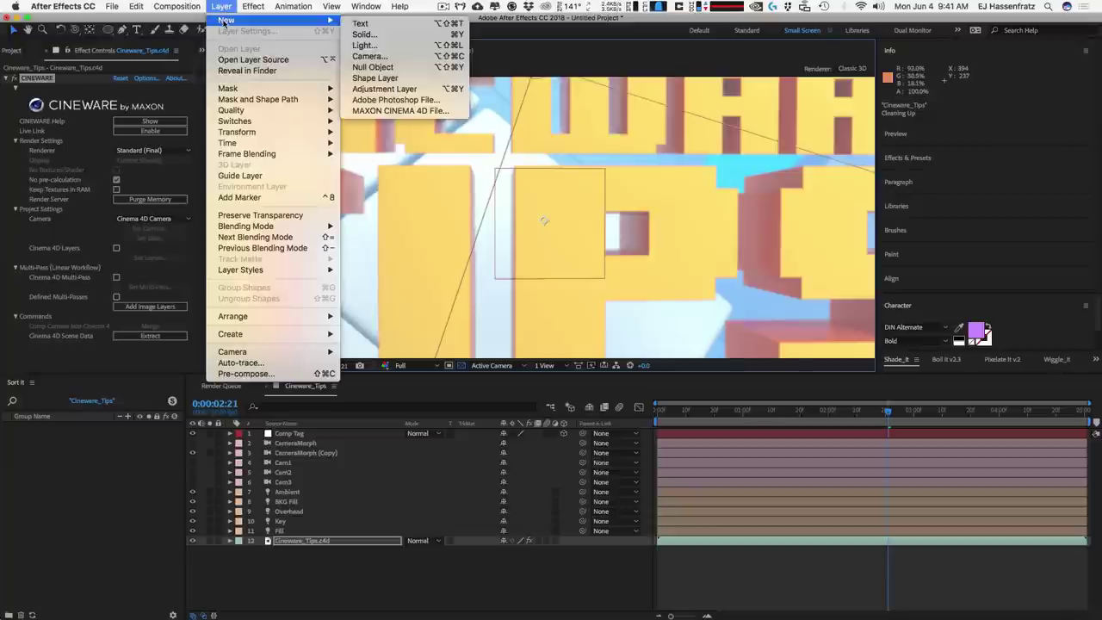
click(379, 23)
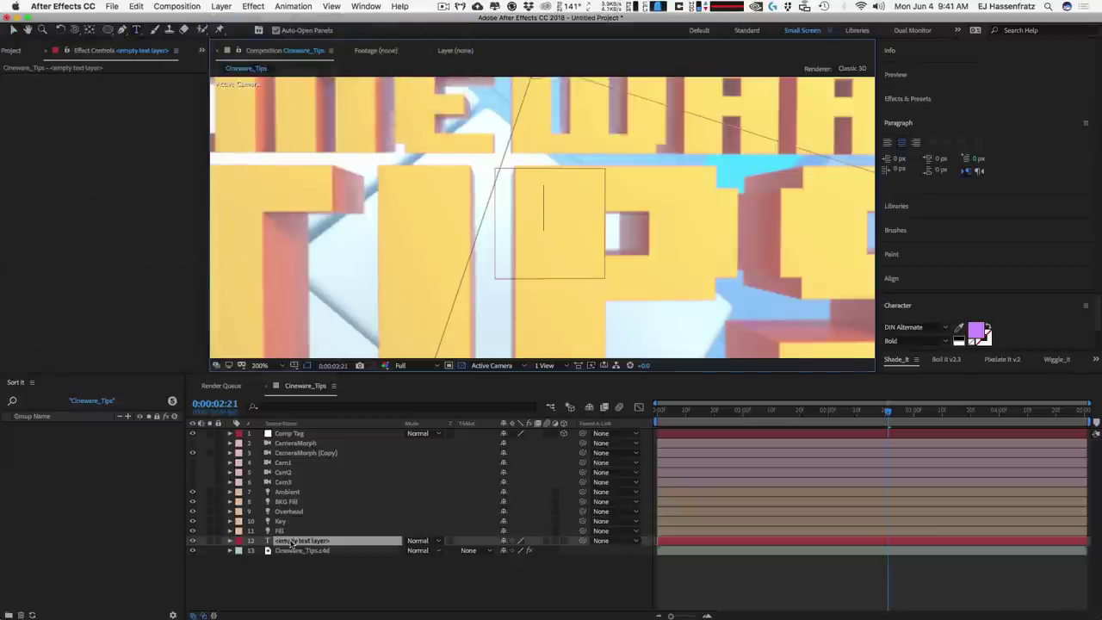
text(TEST)
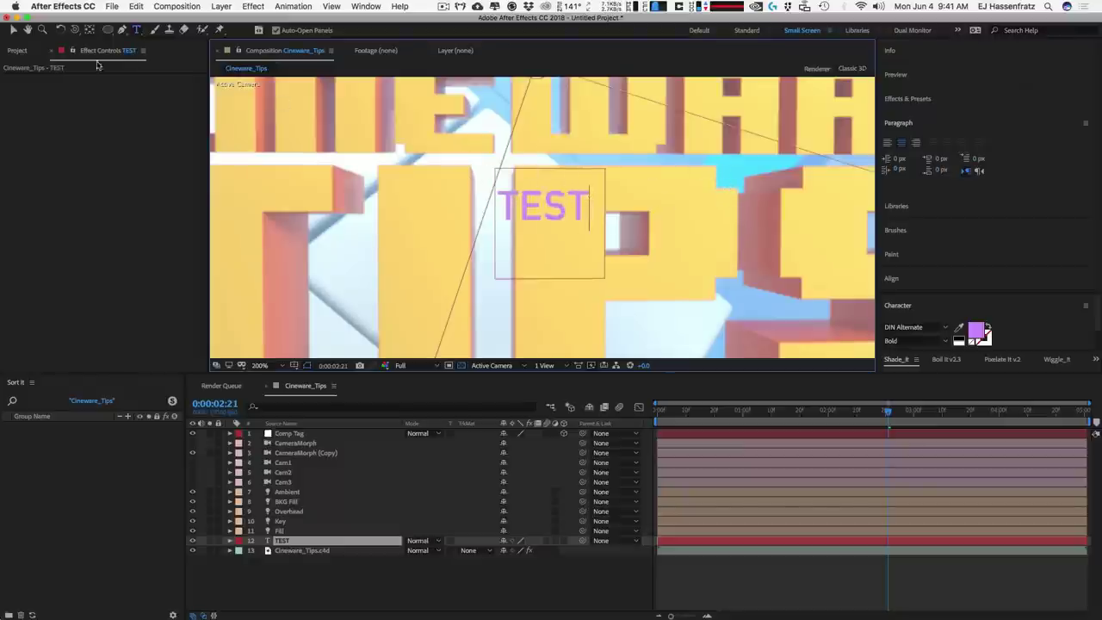
click(11, 29)
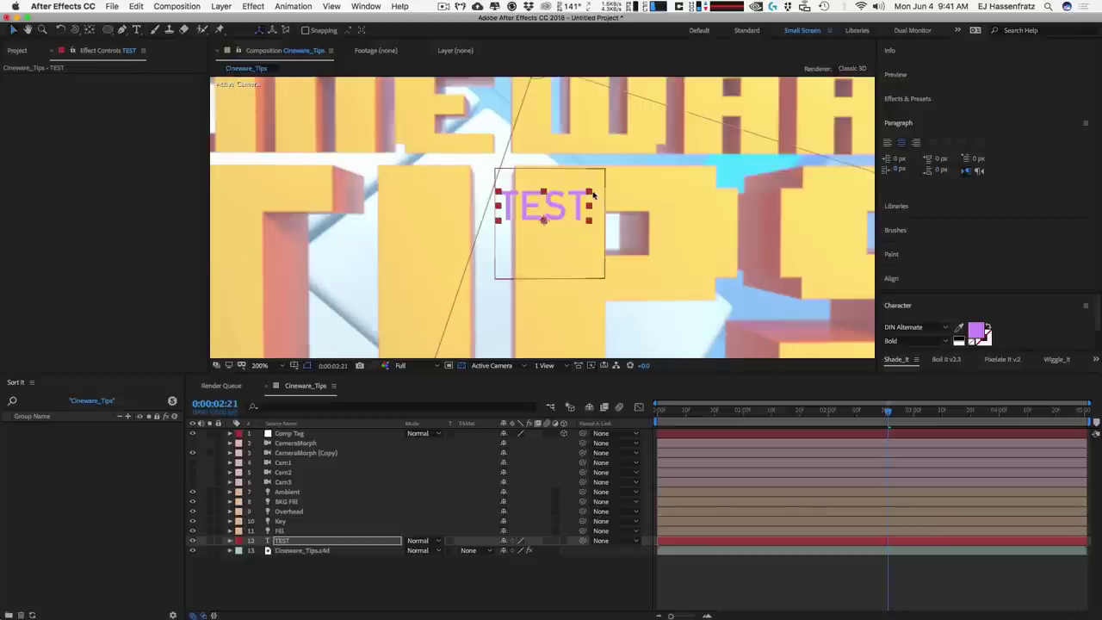
drag(589, 202, 895, 230)
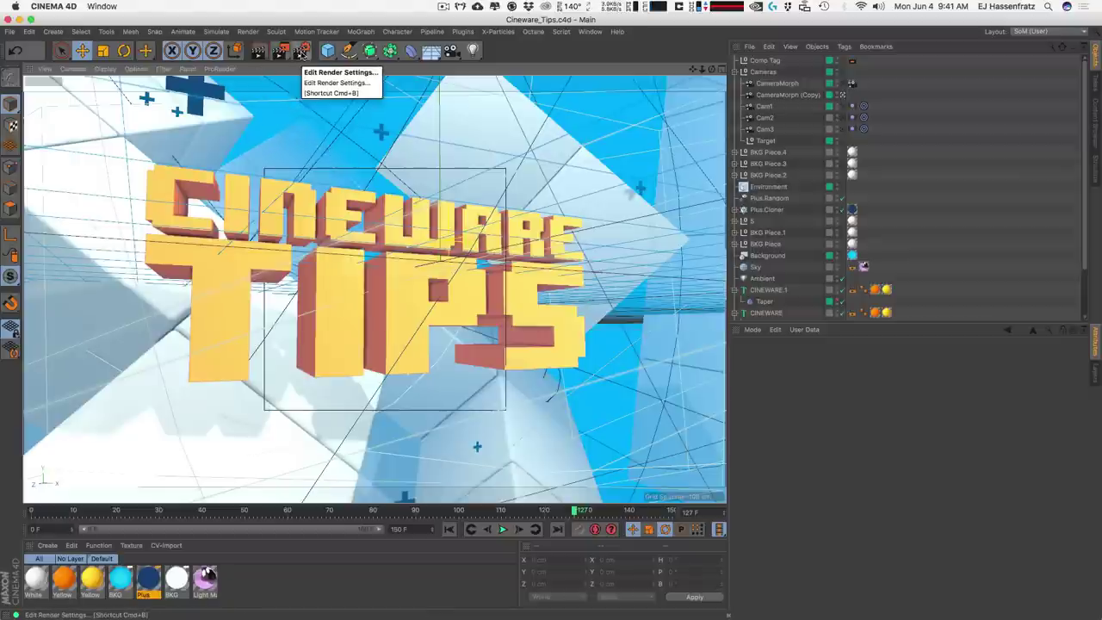
In Cinema 4D Render Settings, change the anti-aliasing filter from Cubic (Still Image) to Sinc.
click(302, 53)
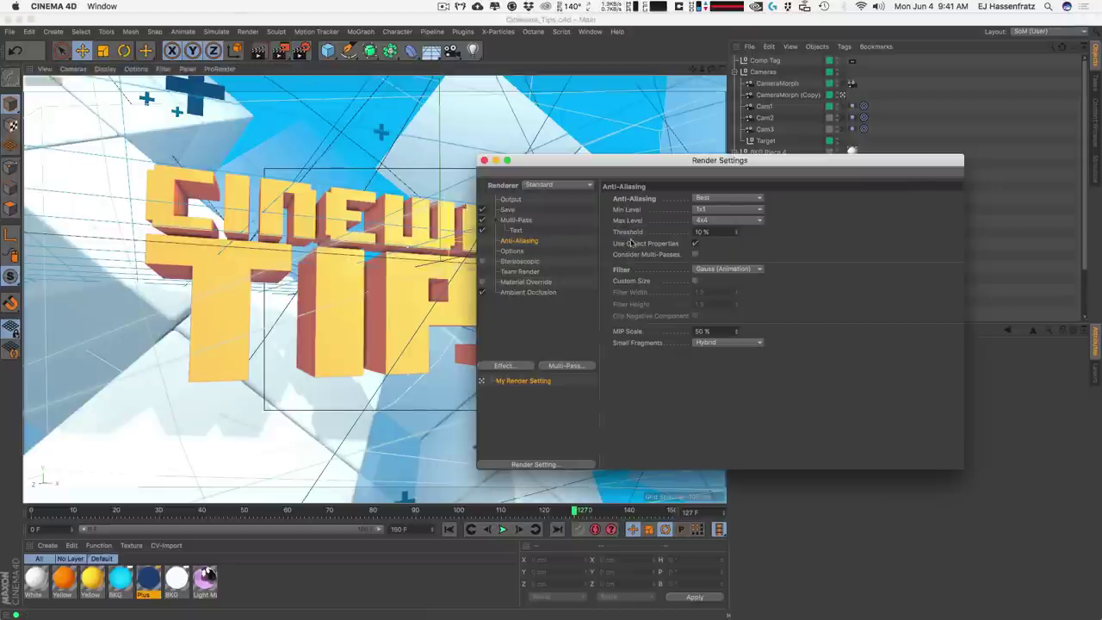
click(713, 270)
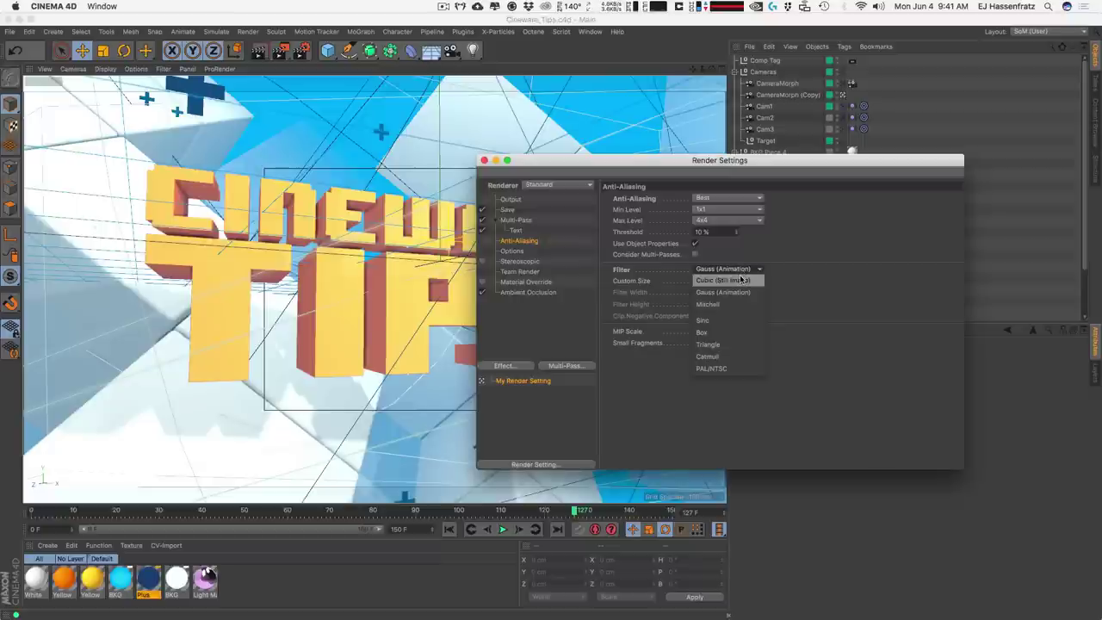
click(741, 280)
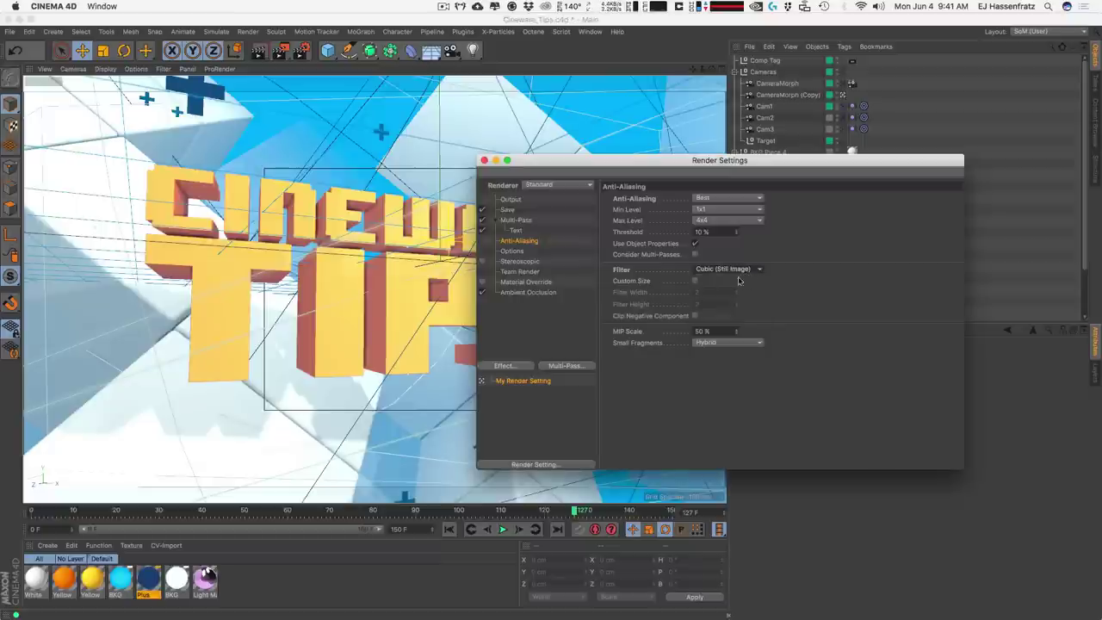
click(723, 269)
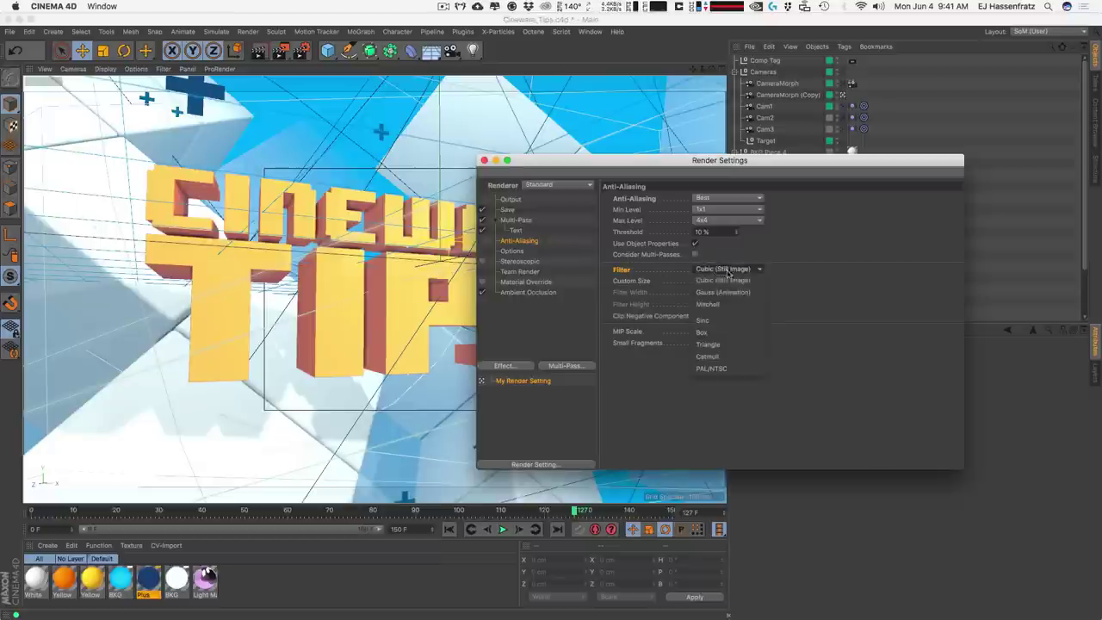
click(739, 324)
click(727, 269)
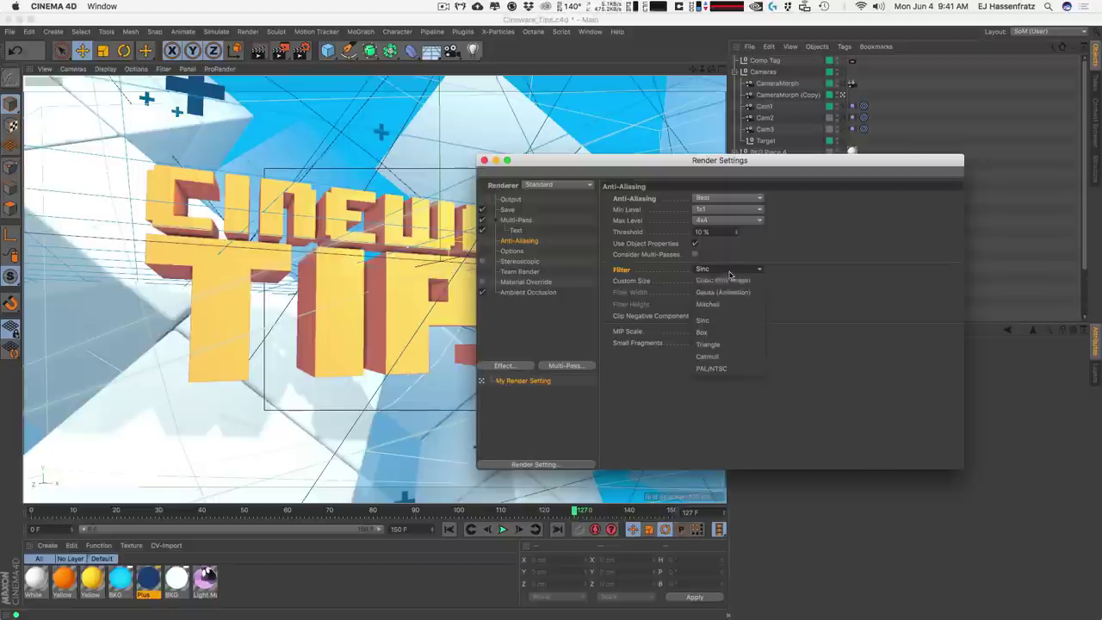
click(730, 321)
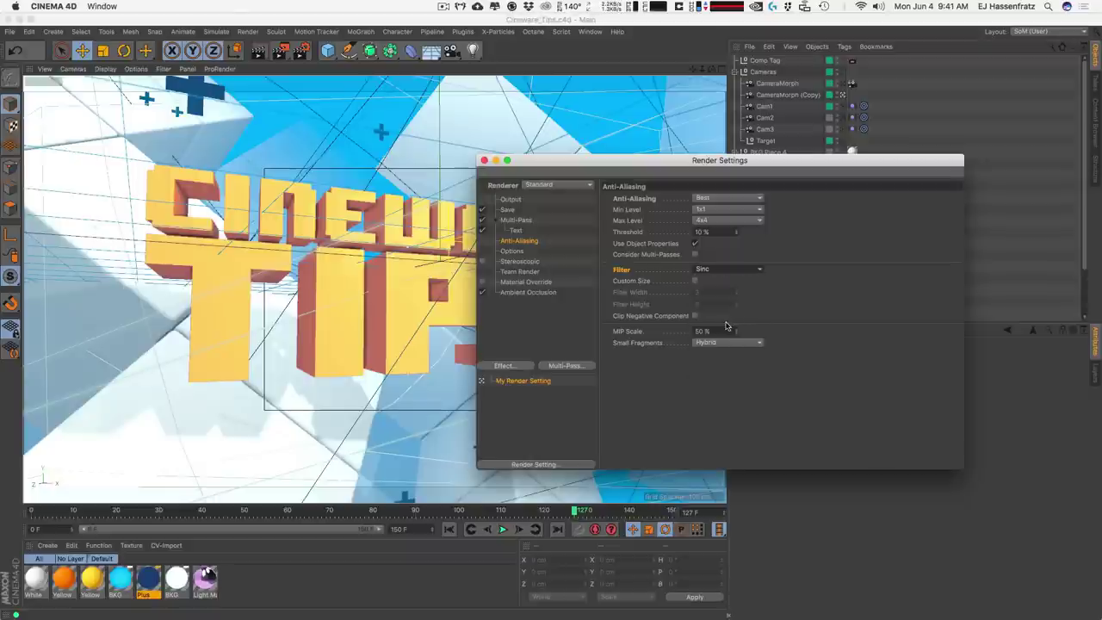
key(ctrl+Left)
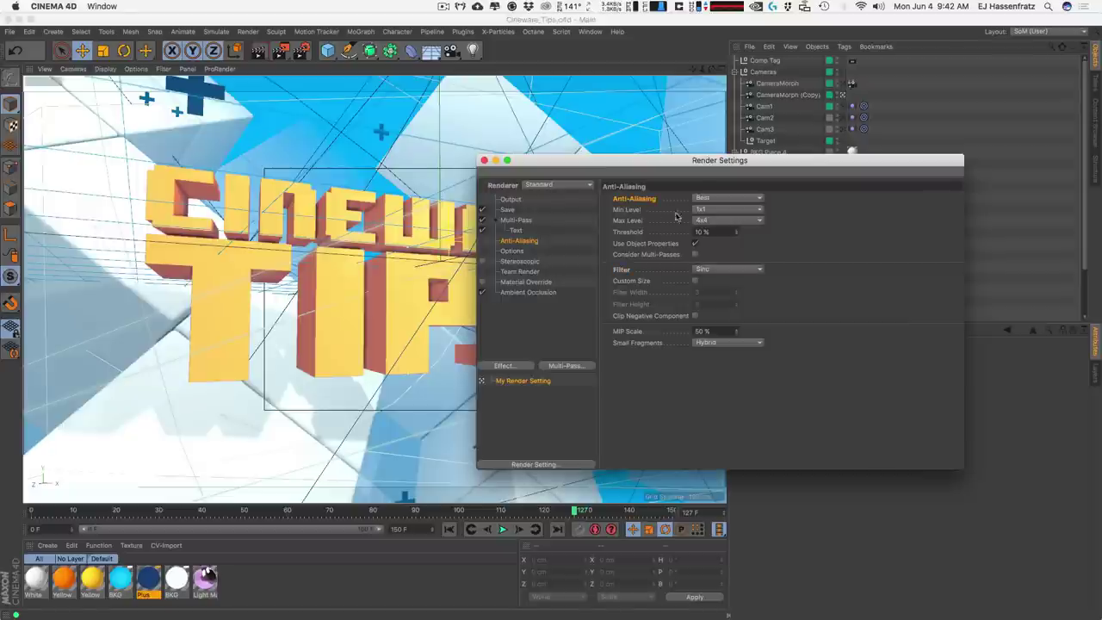
click(719, 270)
click(777, 275)
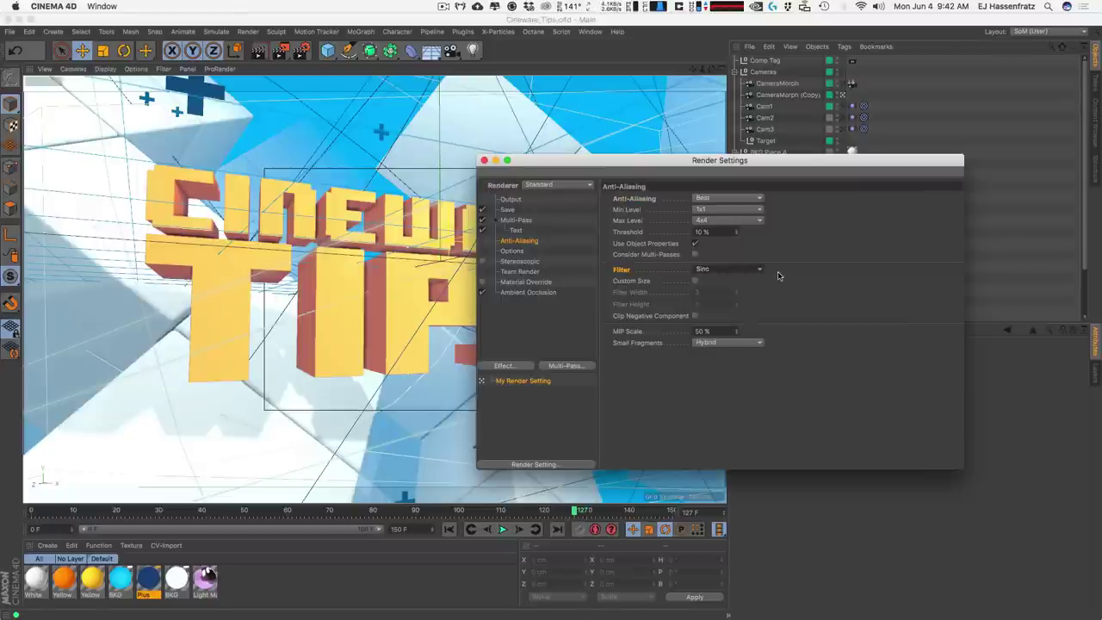
Import 3D Text_Orbit.c4d and create a new composition from it.
key(ctrl+Right)
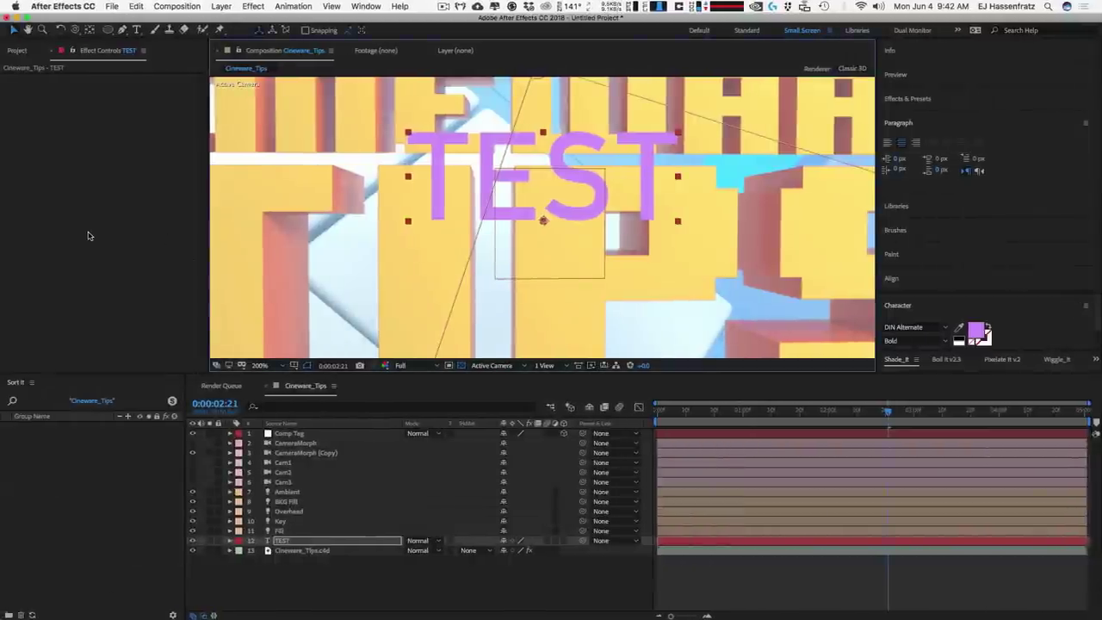
click(17, 50)
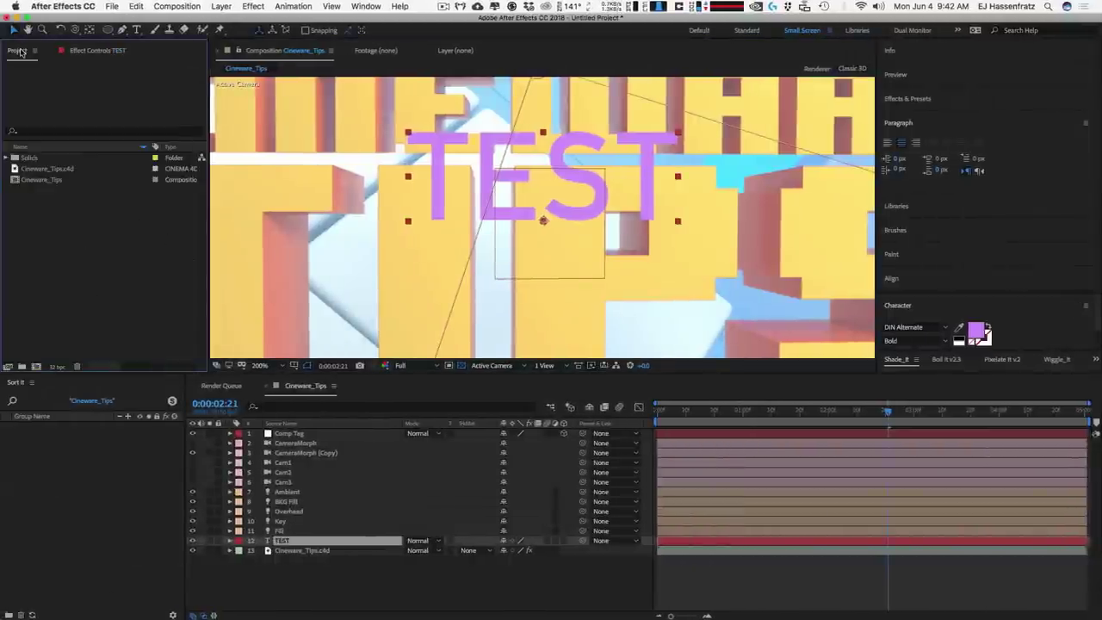
click(43, 179)
click(126, 7)
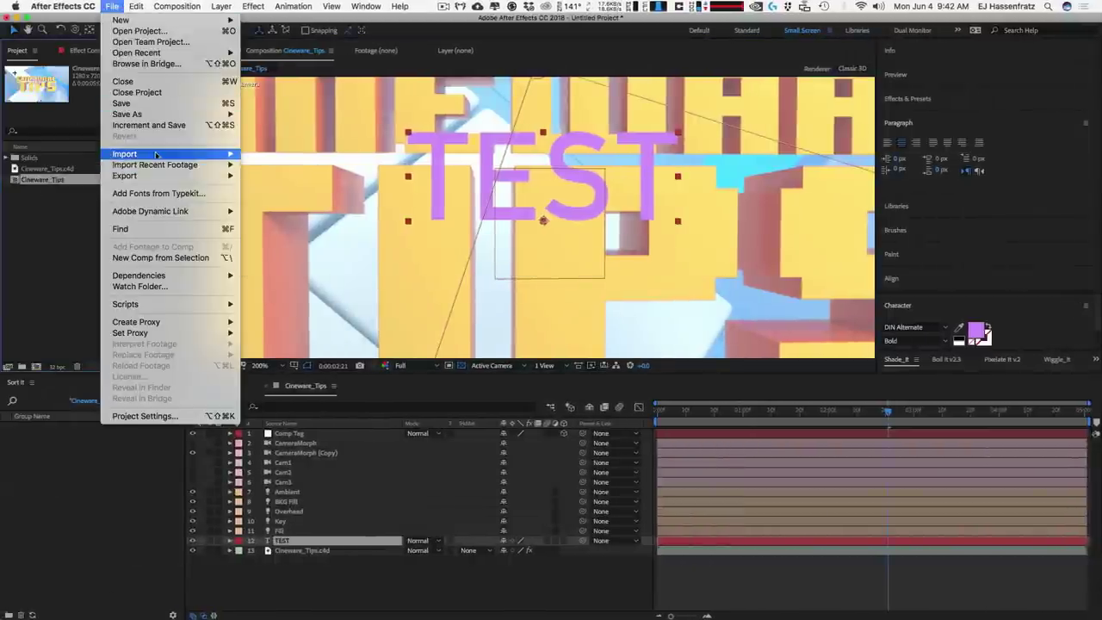
click(468, 153)
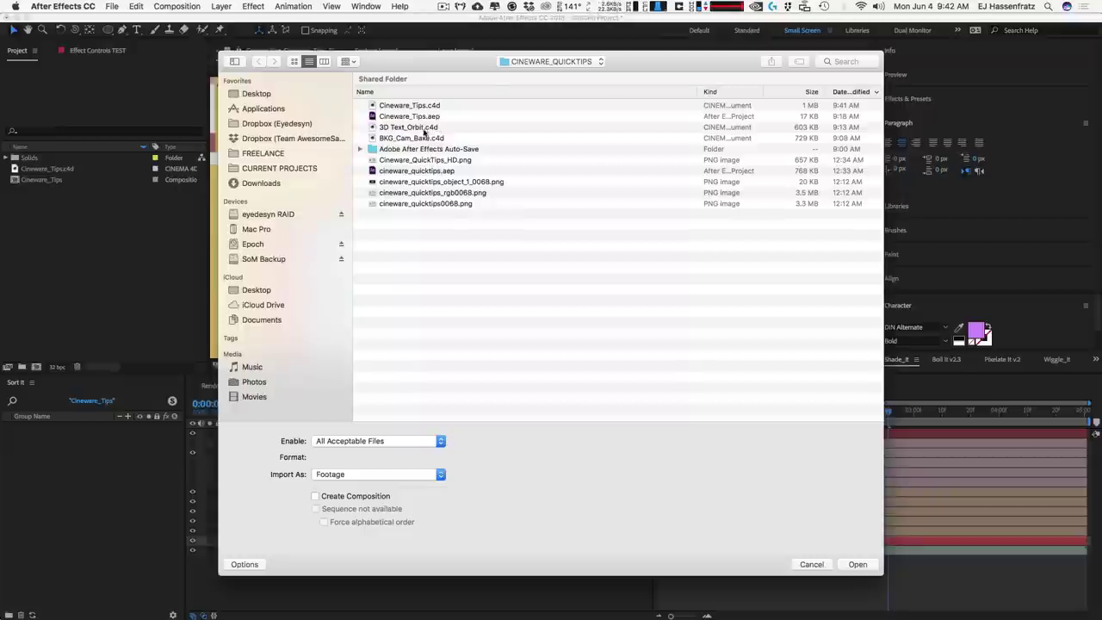
double_click(423, 129)
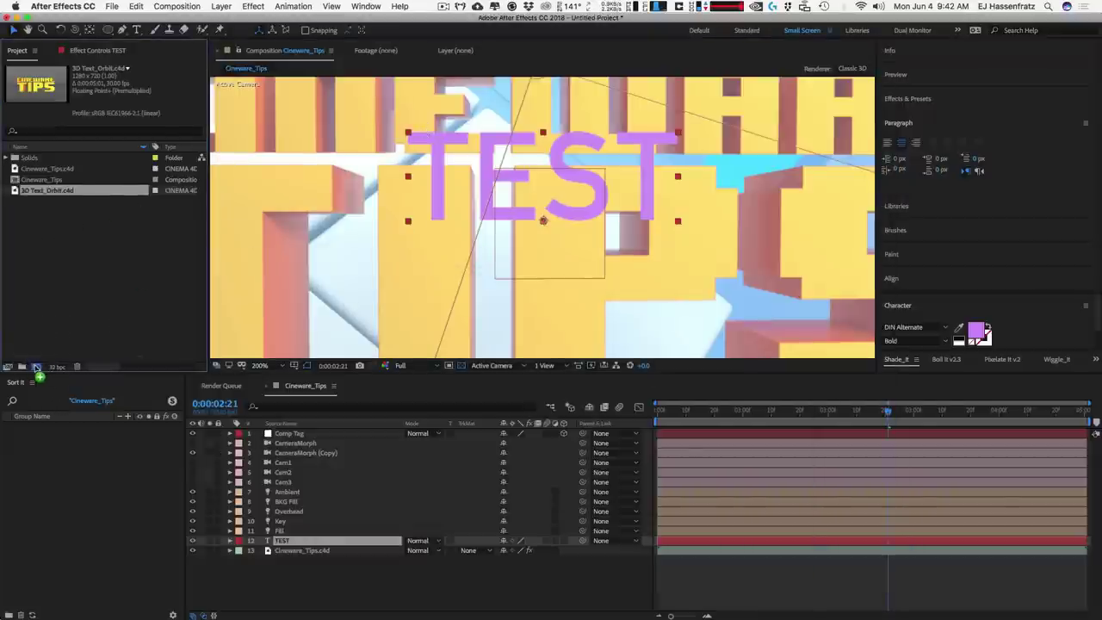
drag(52, 195, 37, 368)
Fit the comp in the viewer, scrub to 0:00:02:29, and set the Cineware renderer to OpenGL.
drag(701, 409, 765, 410)
click(261, 365)
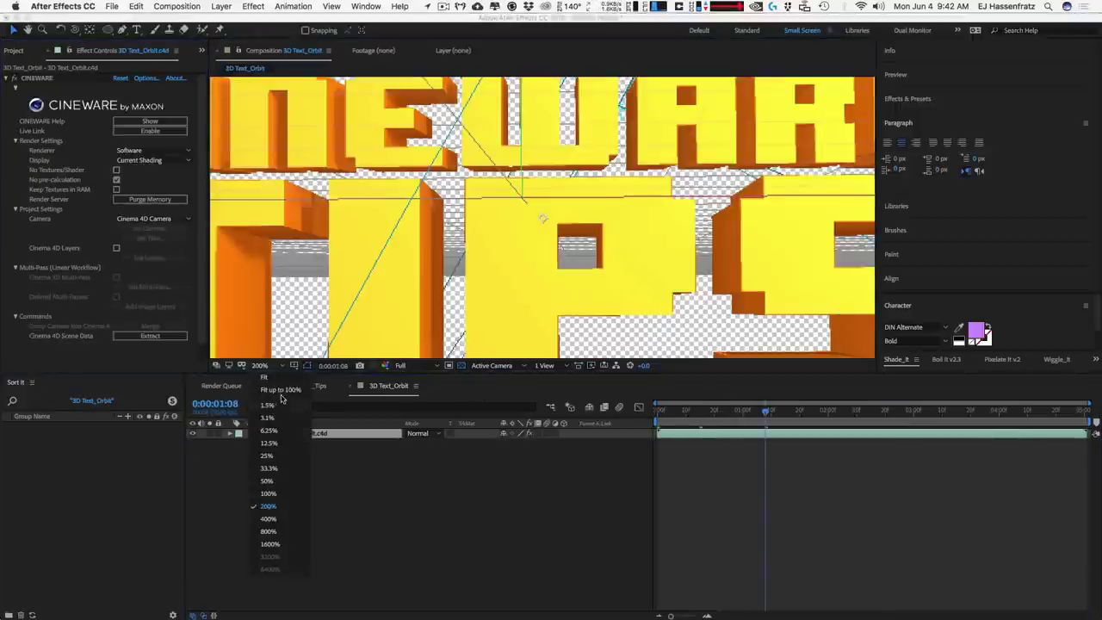
click(282, 391)
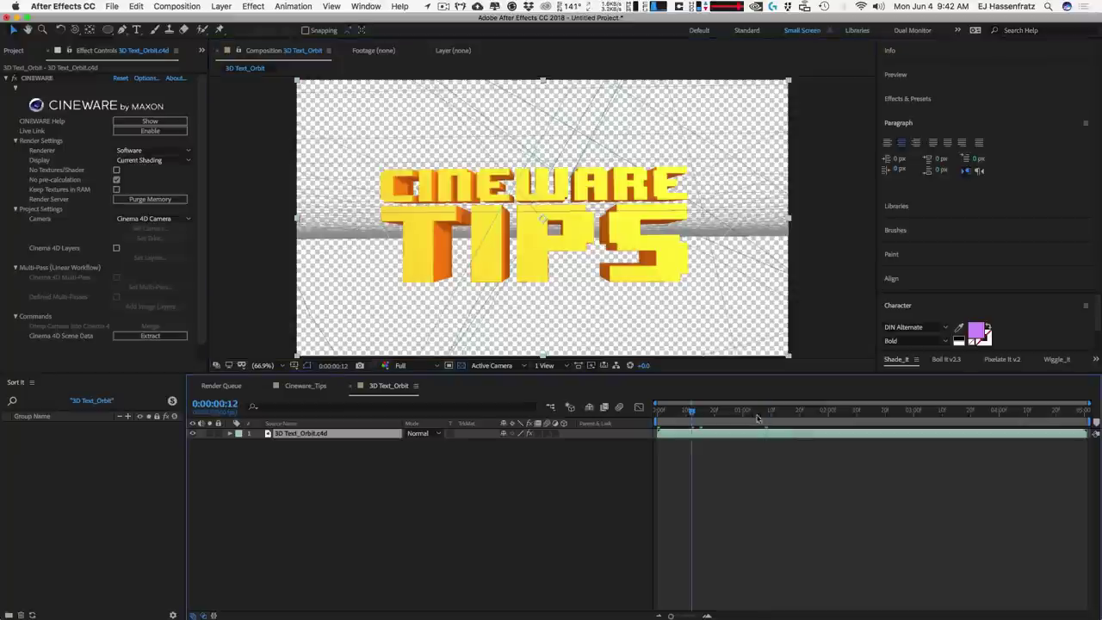
click(818, 418)
click(911, 417)
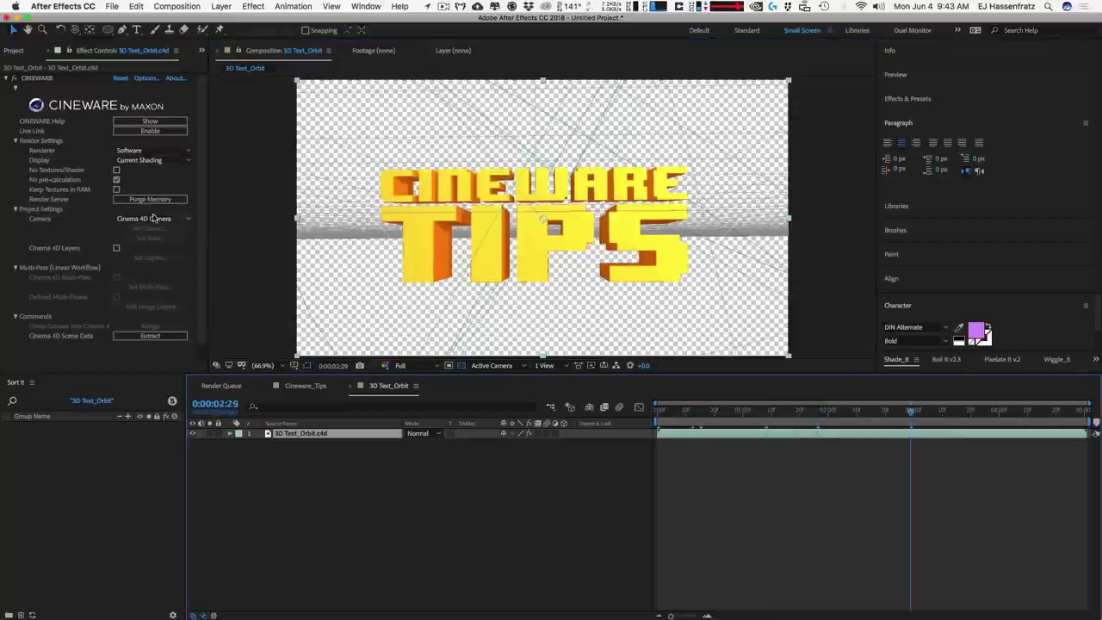
click(142, 151)
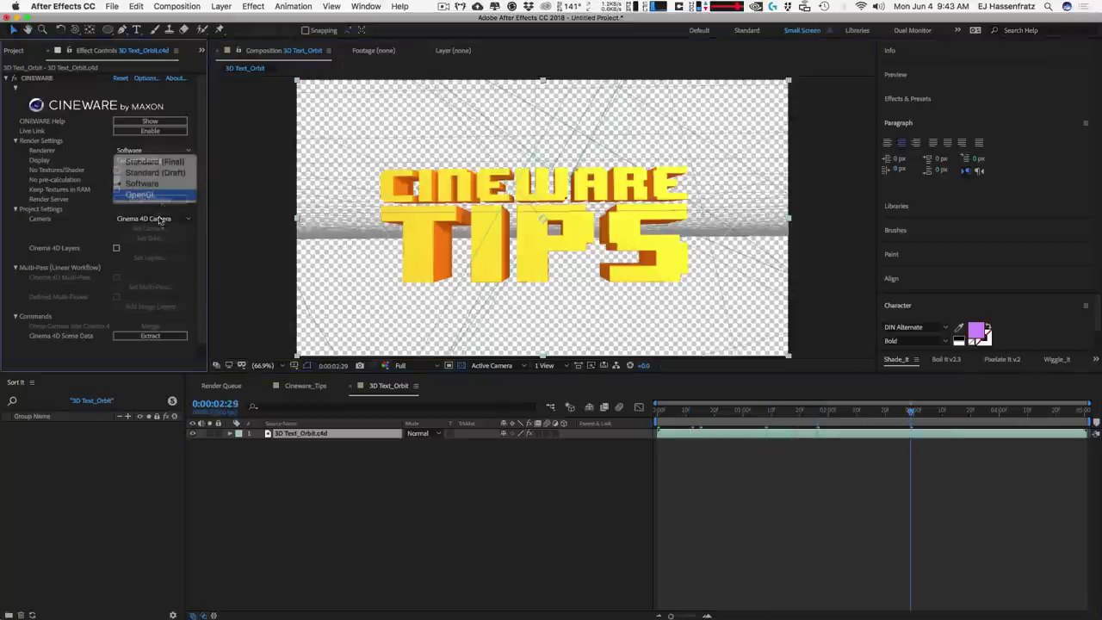
click(141, 194)
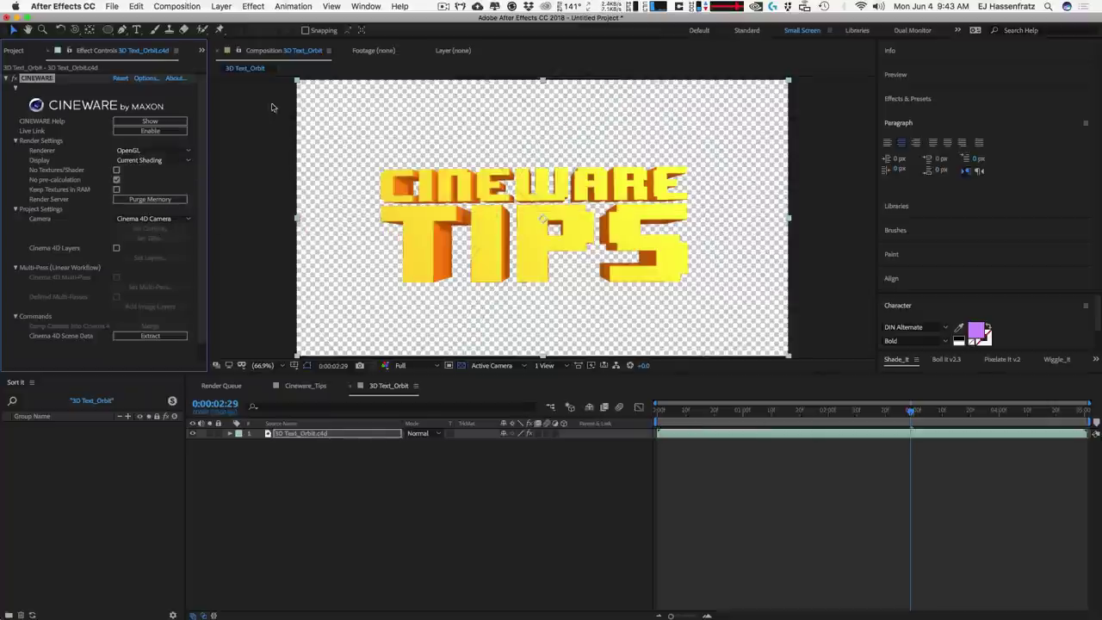
Add a one-node Camera 1 layer with default settings, then reselect the 3D Text_Orbit.c4d layer.
click(223, 6)
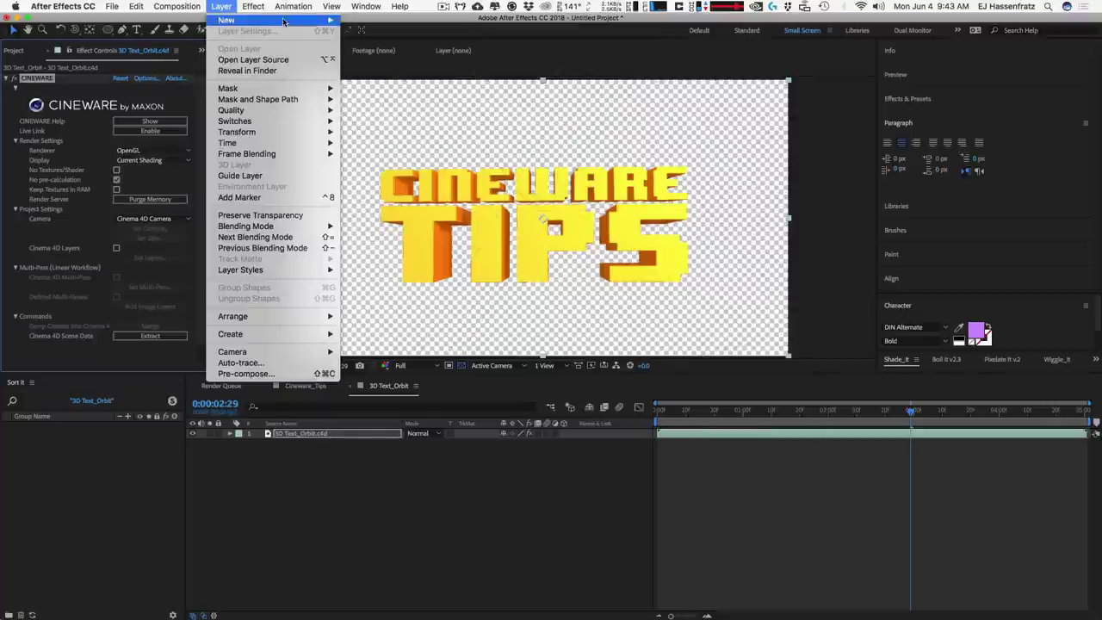
mouse_move(228, 20)
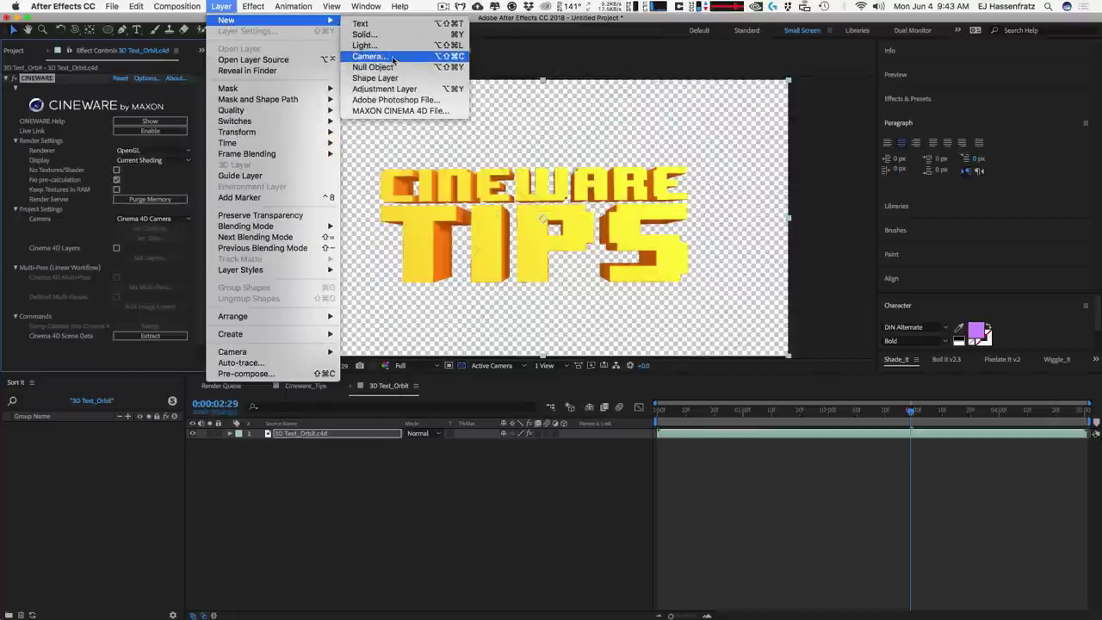
click(393, 58)
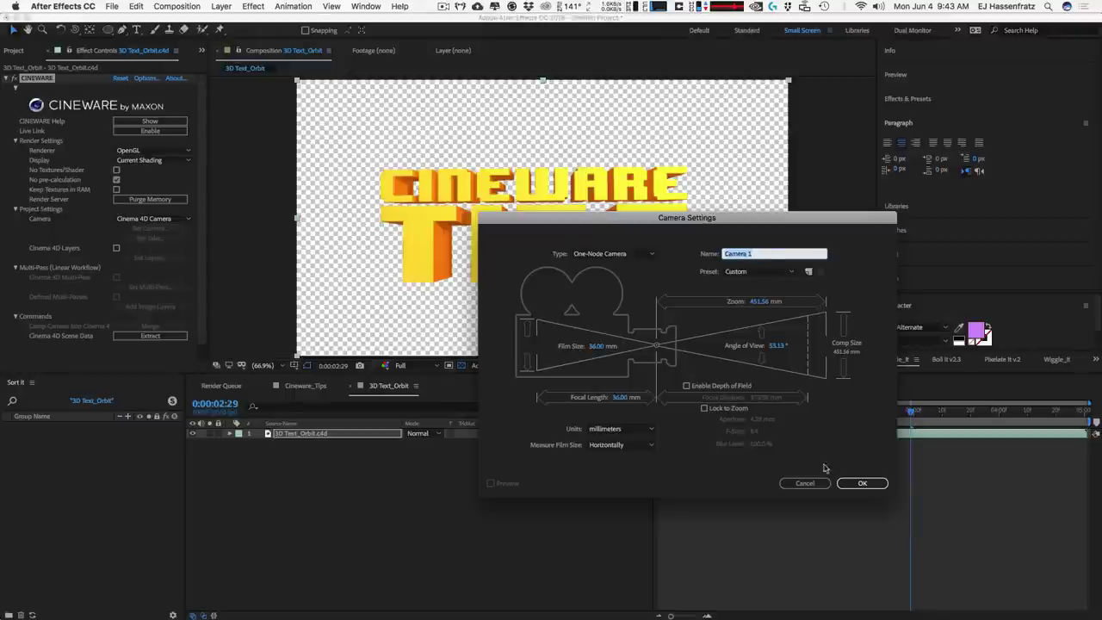
click(861, 483)
click(303, 444)
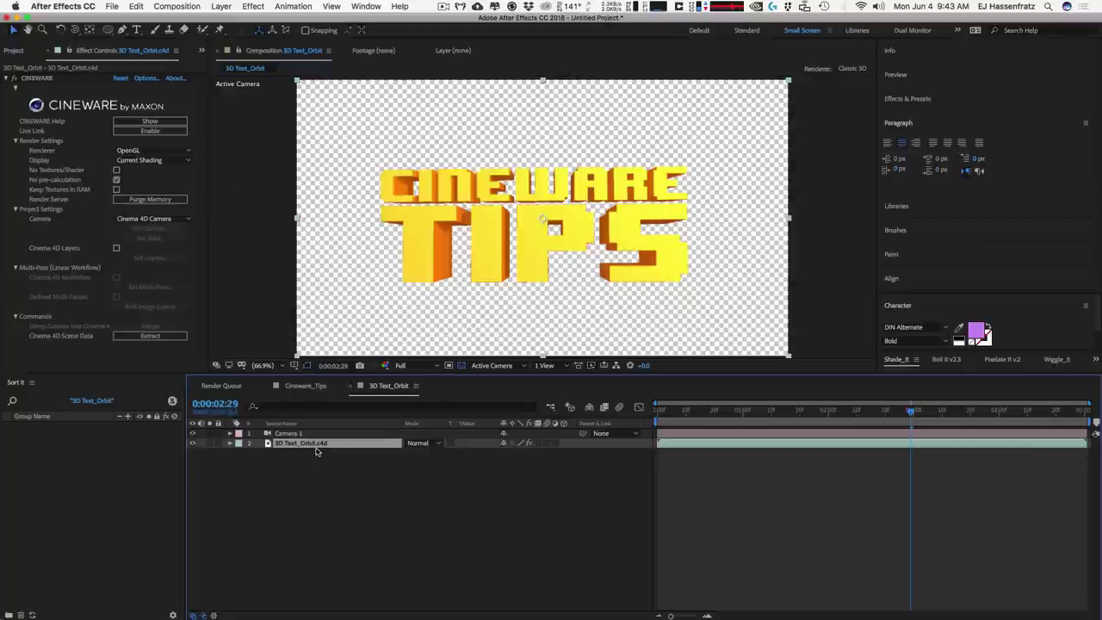
click(155, 220)
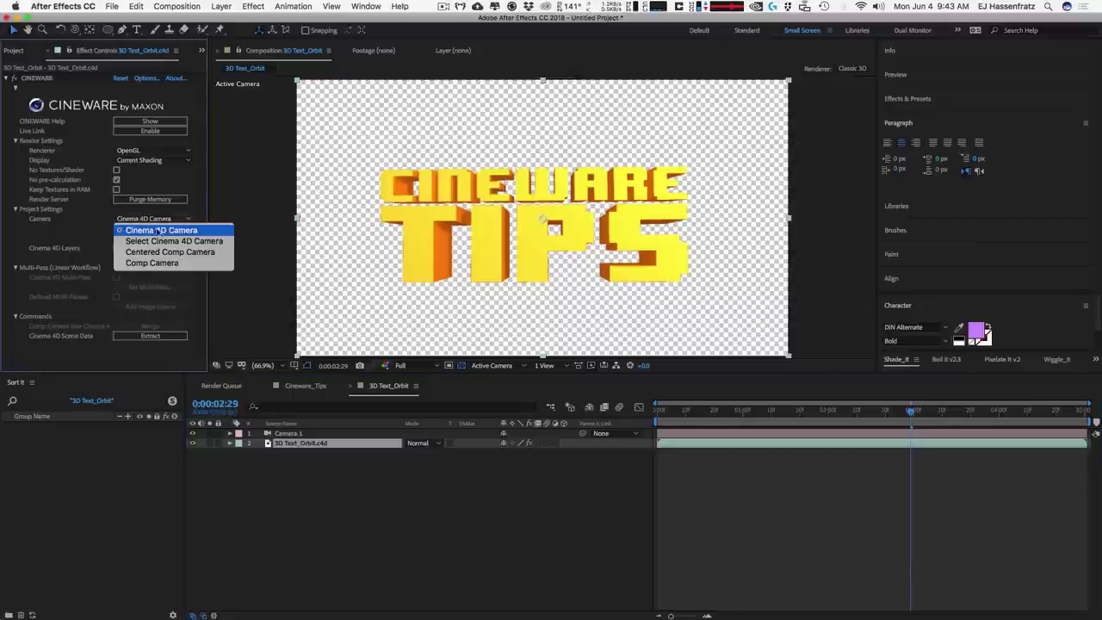
click(506, 217)
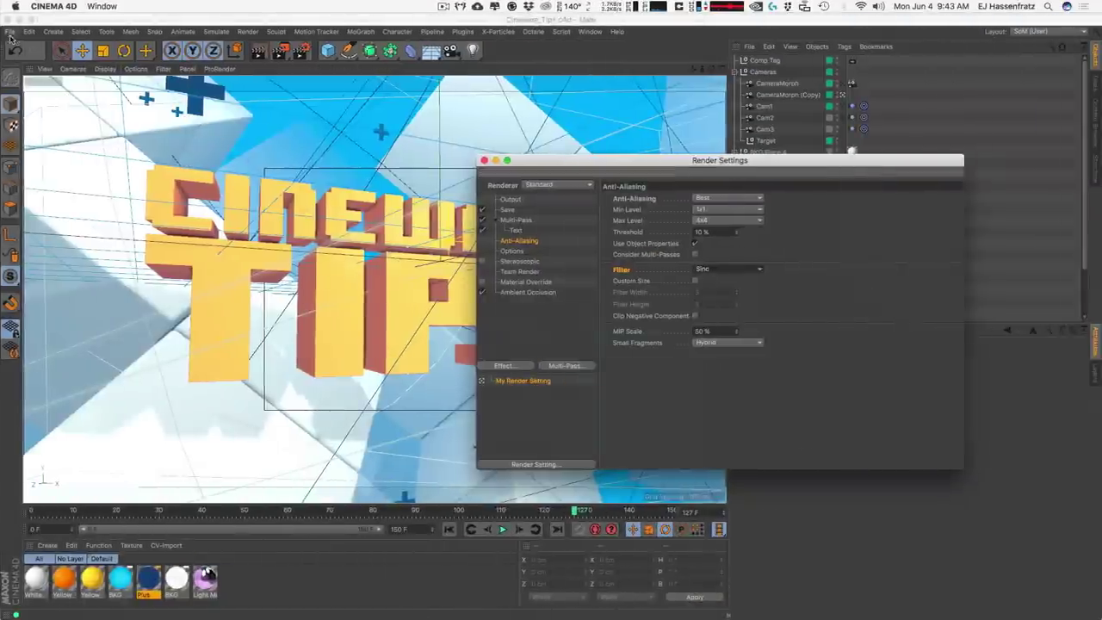
Open 3D Text_Orbit.c4d from the recent CINEWARE_QUICKTIPS folder, confirming despite the already-open alert.
click(10, 31)
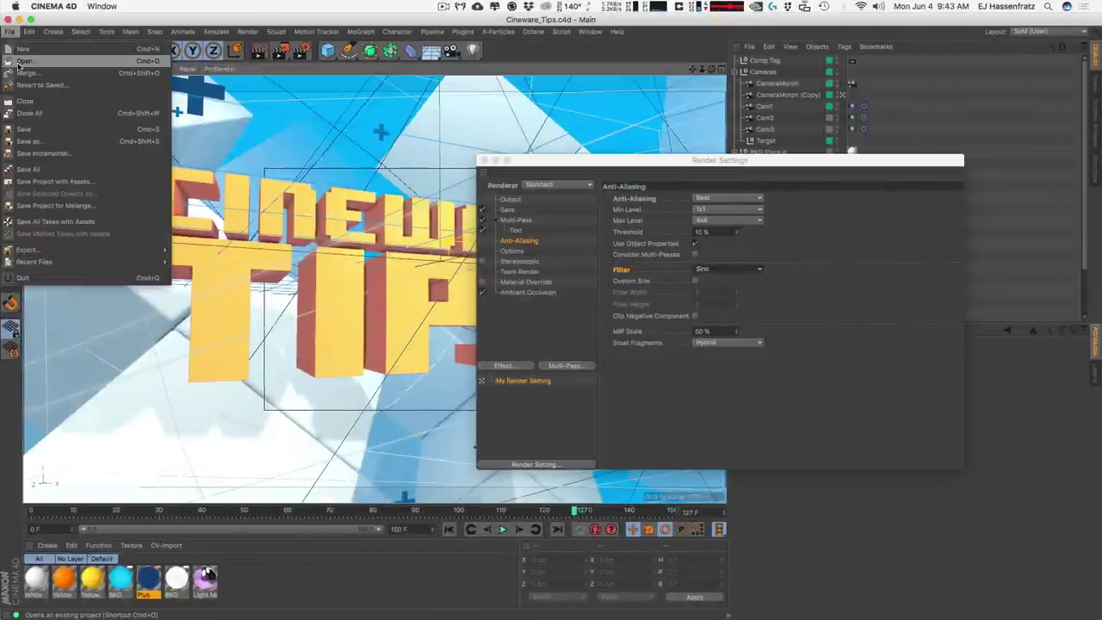
click(39, 59)
click(551, 71)
click(551, 145)
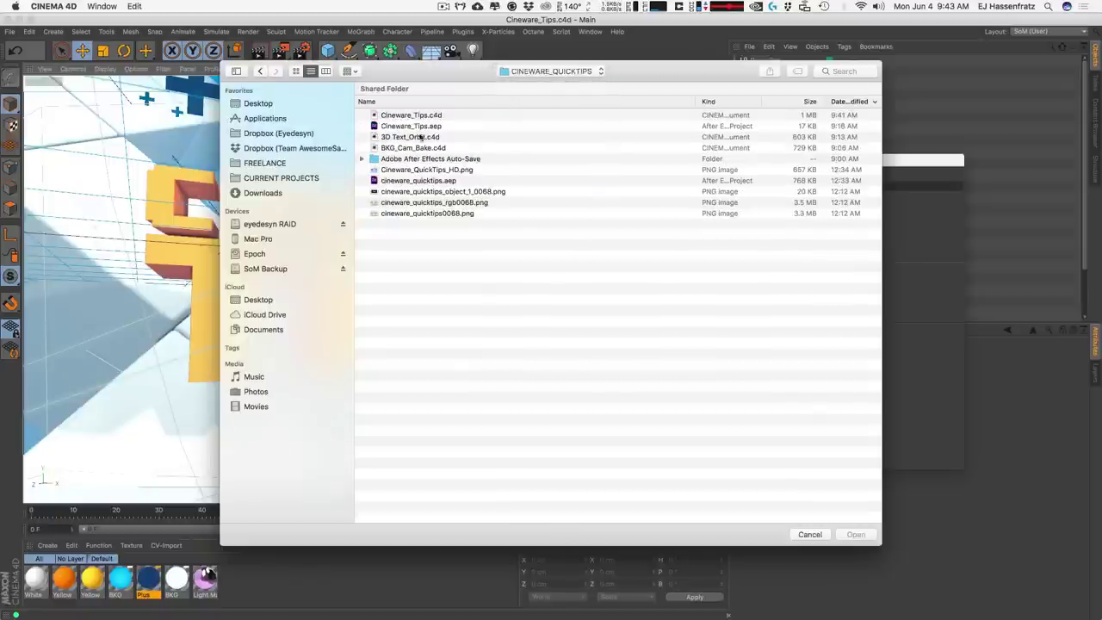
double_click(421, 142)
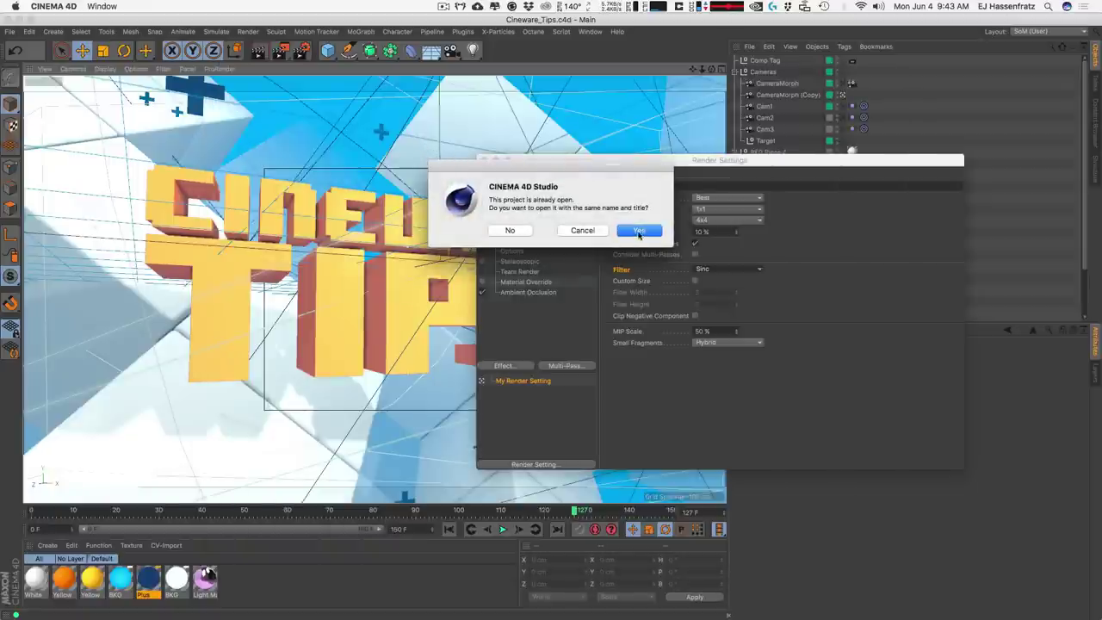
click(638, 231)
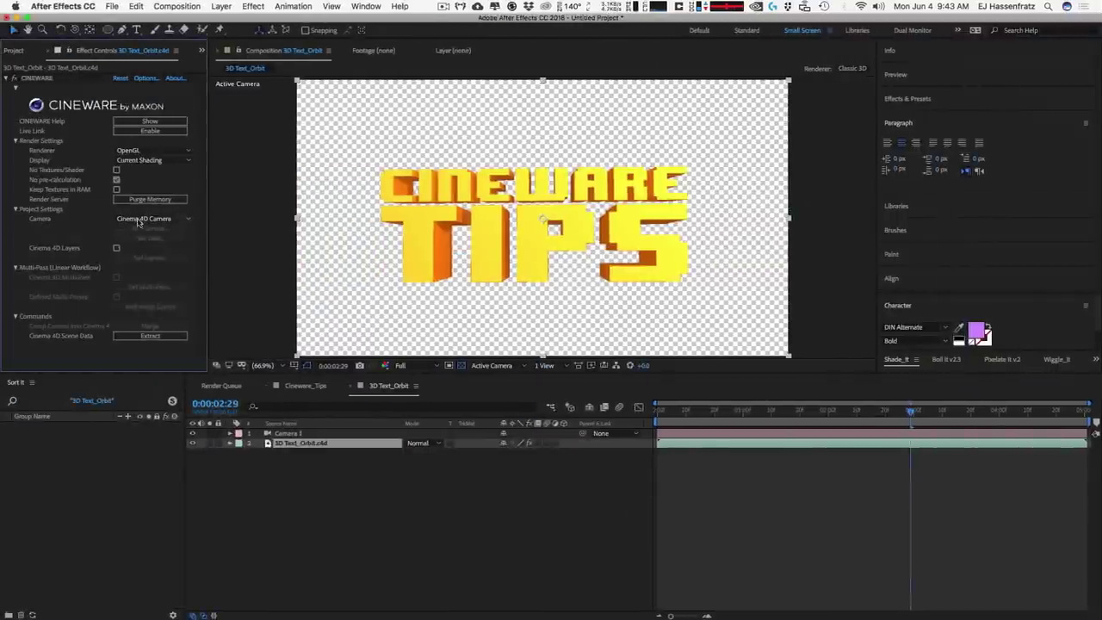
Set the CINEWARE effect's Camera option to Centered Comp Camera, centering the CINEWARE TIPS title.
click(142, 218)
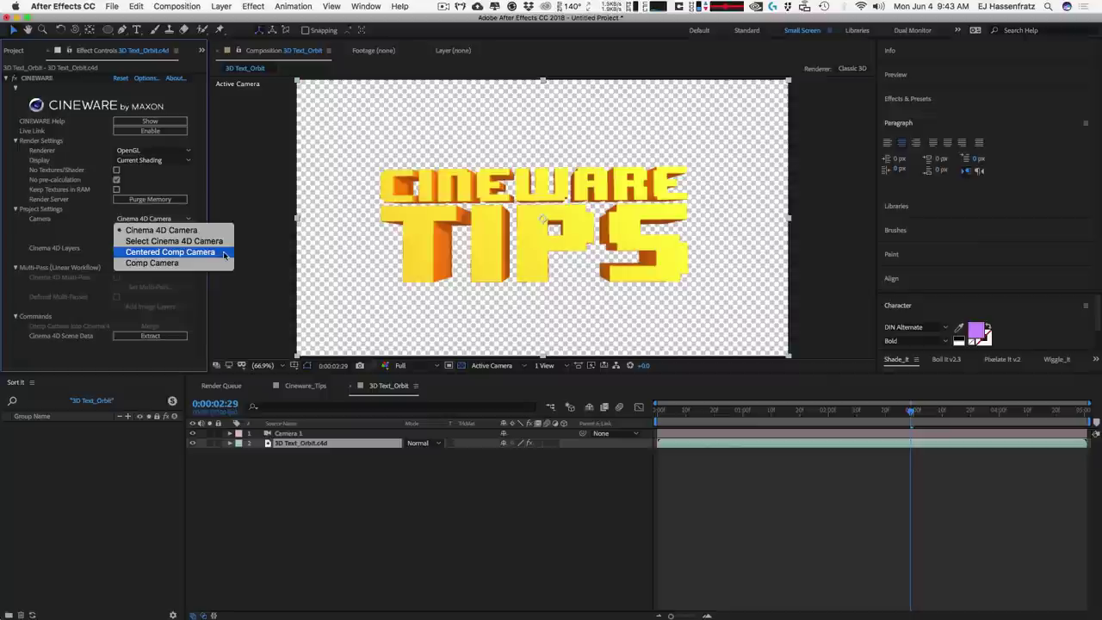
click(216, 264)
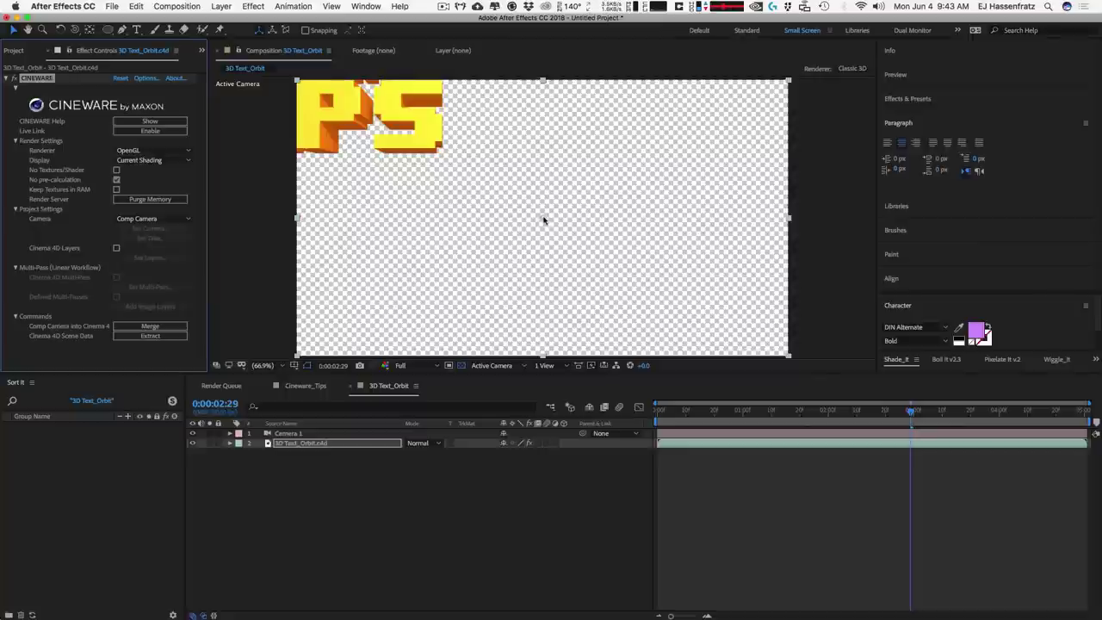
click(922, 56)
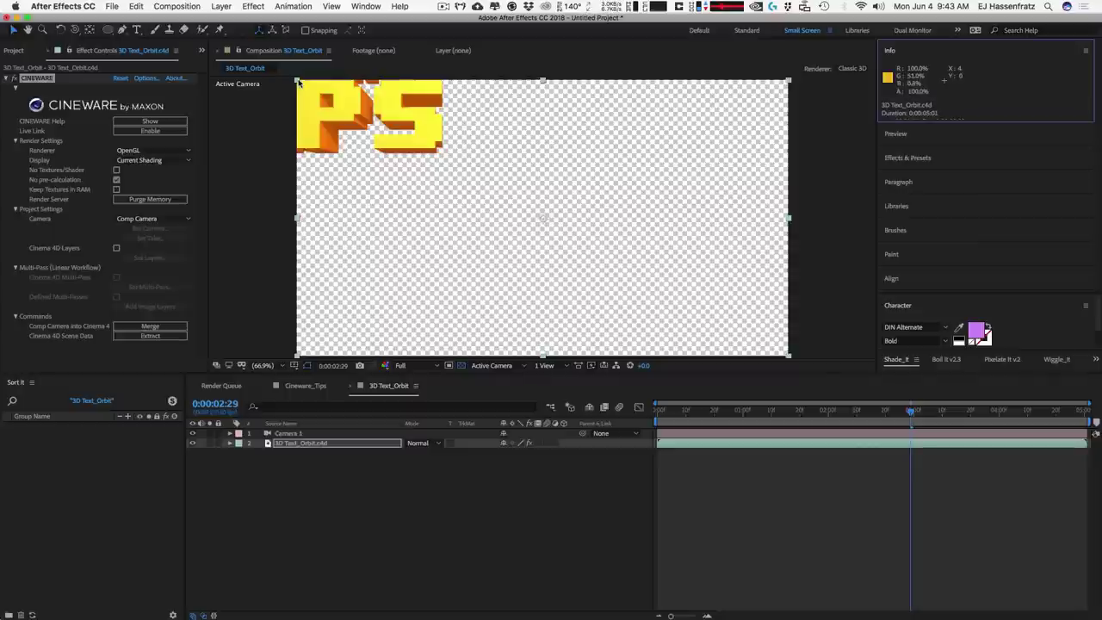
click(131, 219)
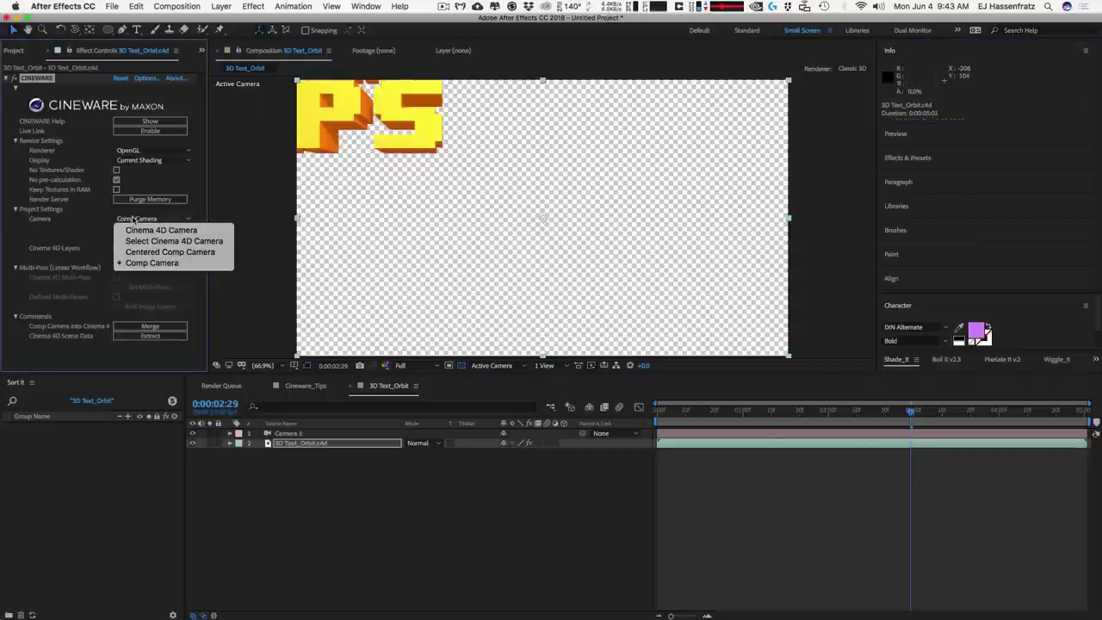
click(188, 252)
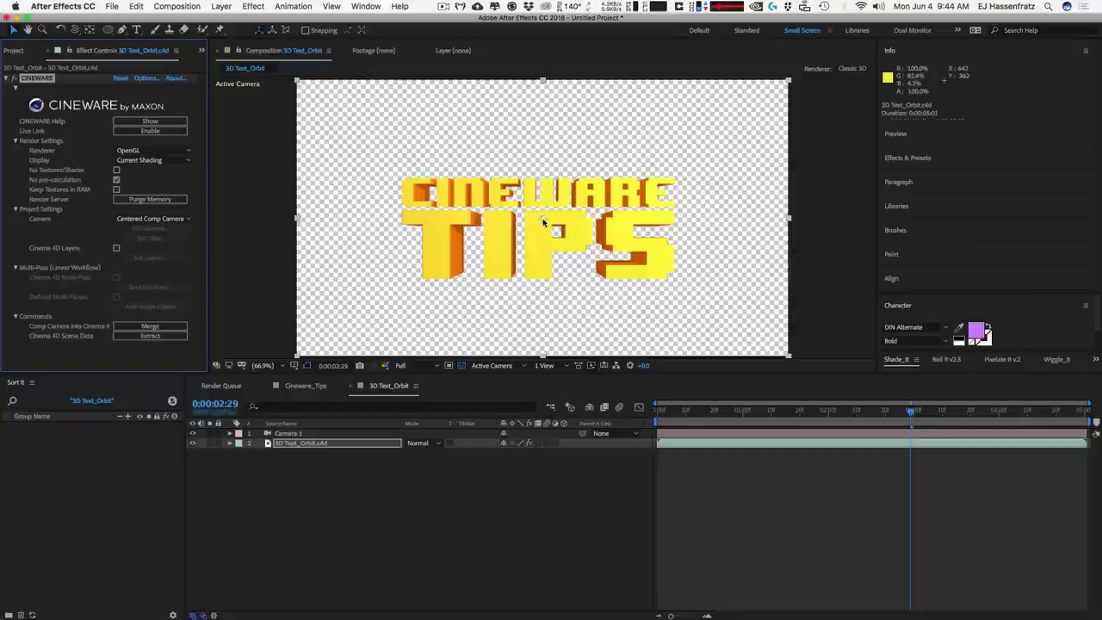
Select Camera 1 and orbit it slightly around the CINEWARE TIPS text.
click(301, 434)
key(c)
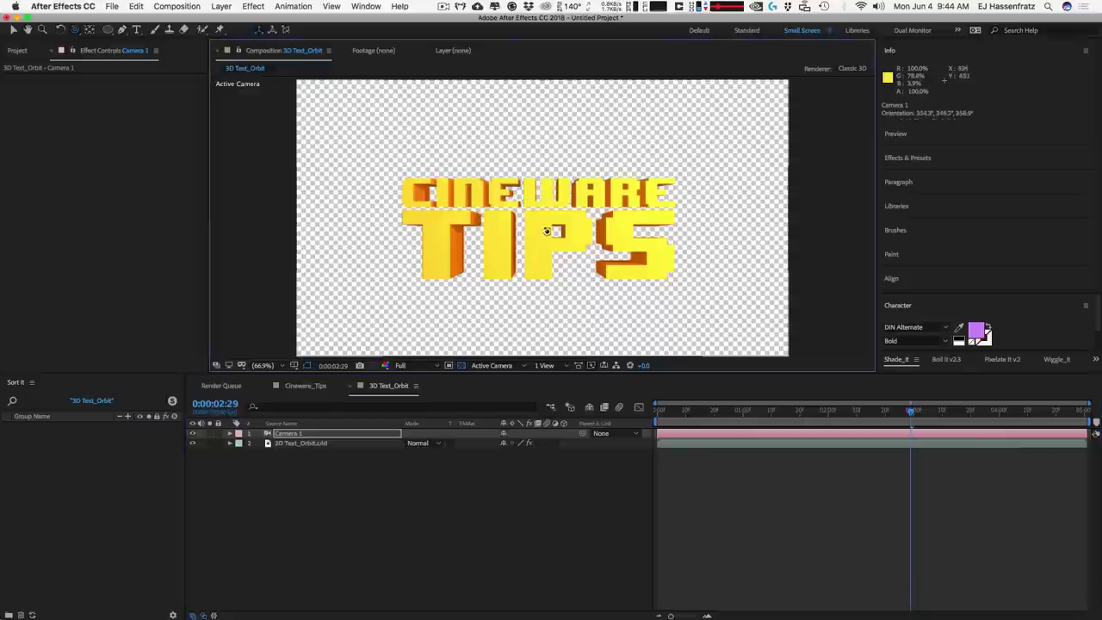
drag(520, 242, 532, 208)
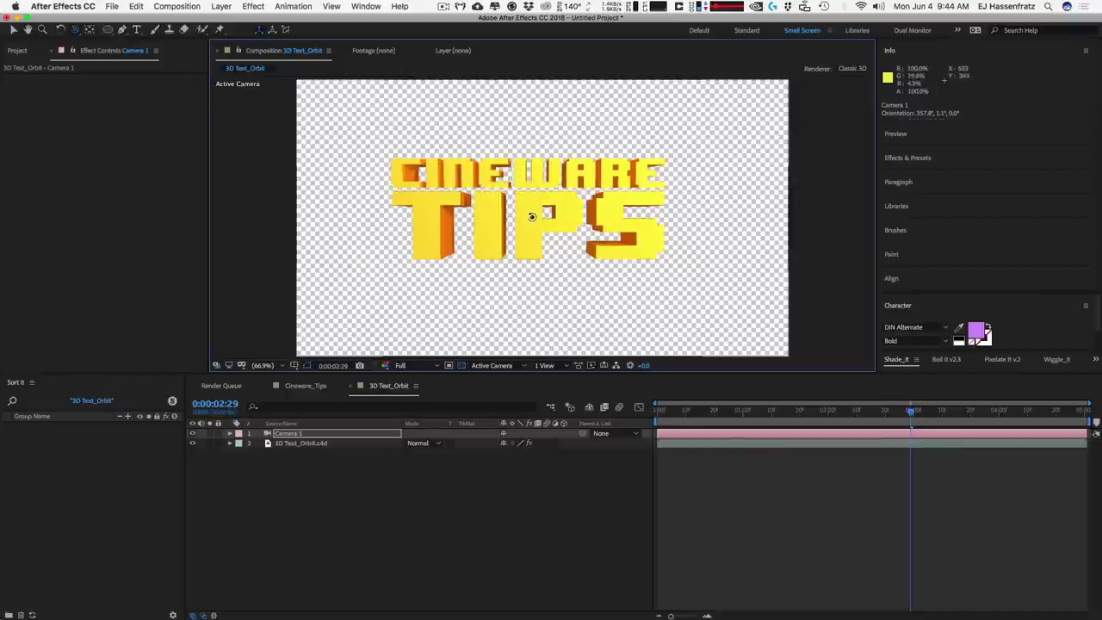
Change Camera 1's type to Two-Node Camera in its Camera Settings.
click(336, 434)
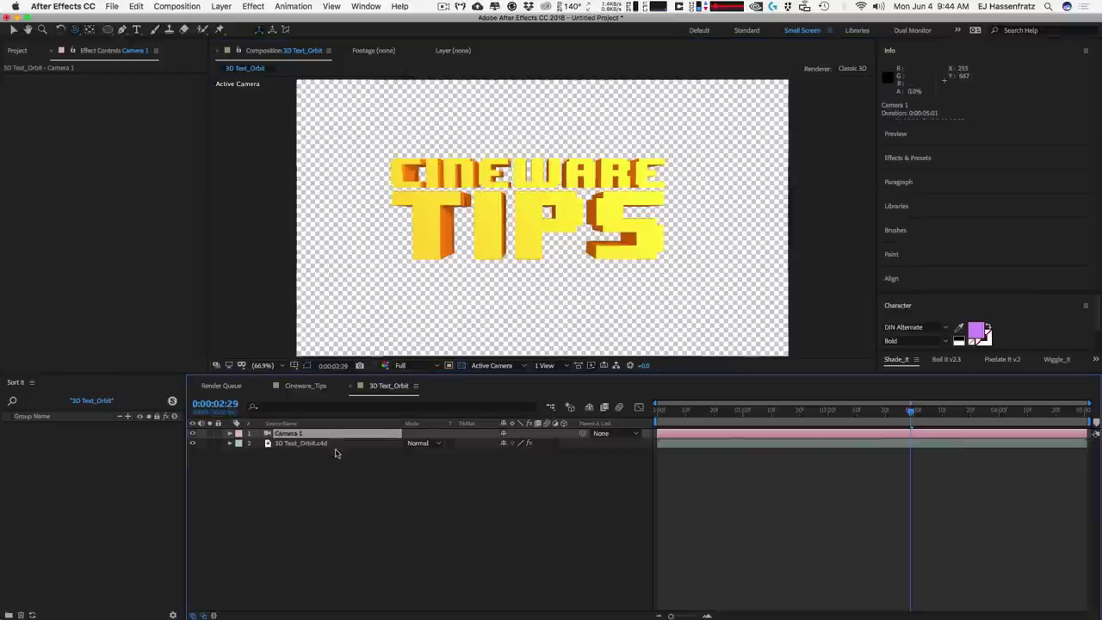
click(221, 6)
mouse_move(222, 18)
click(378, 44)
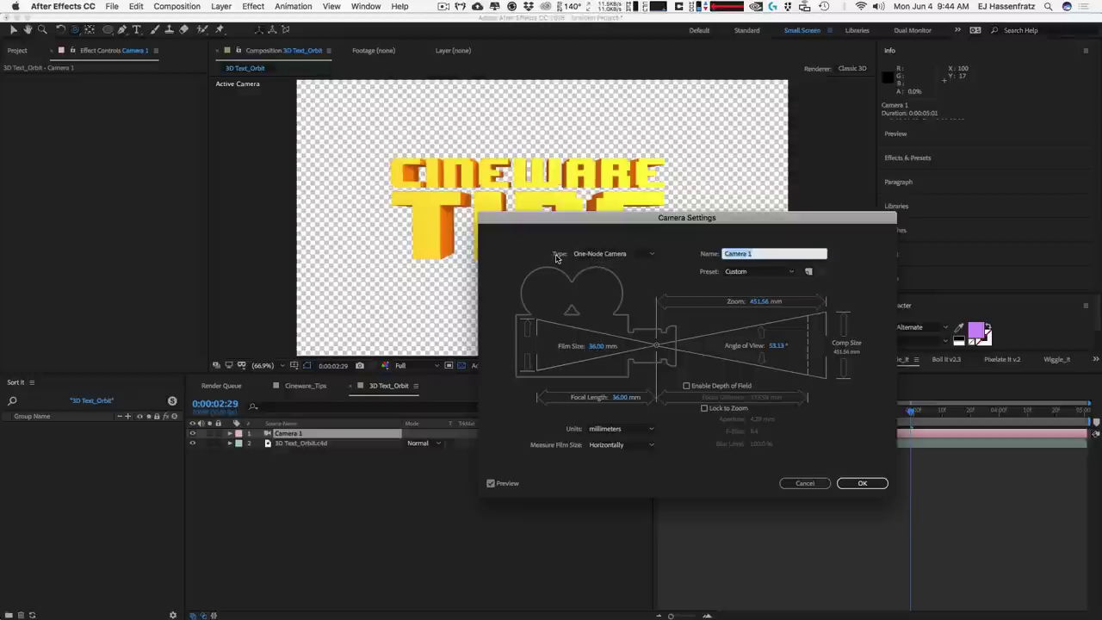
click(633, 256)
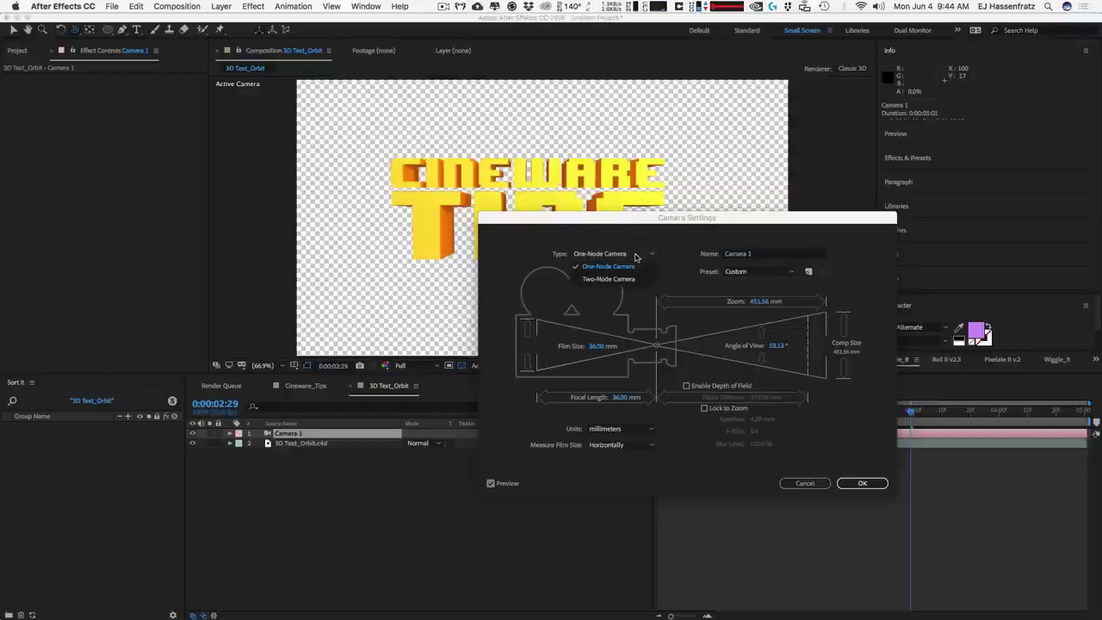
click(630, 280)
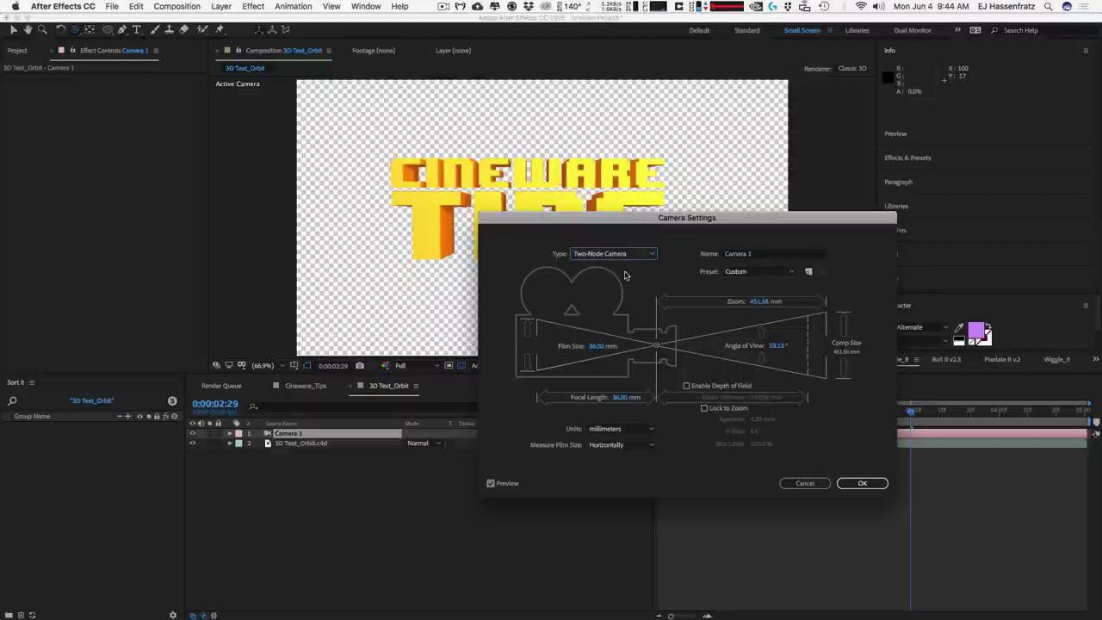
click(862, 483)
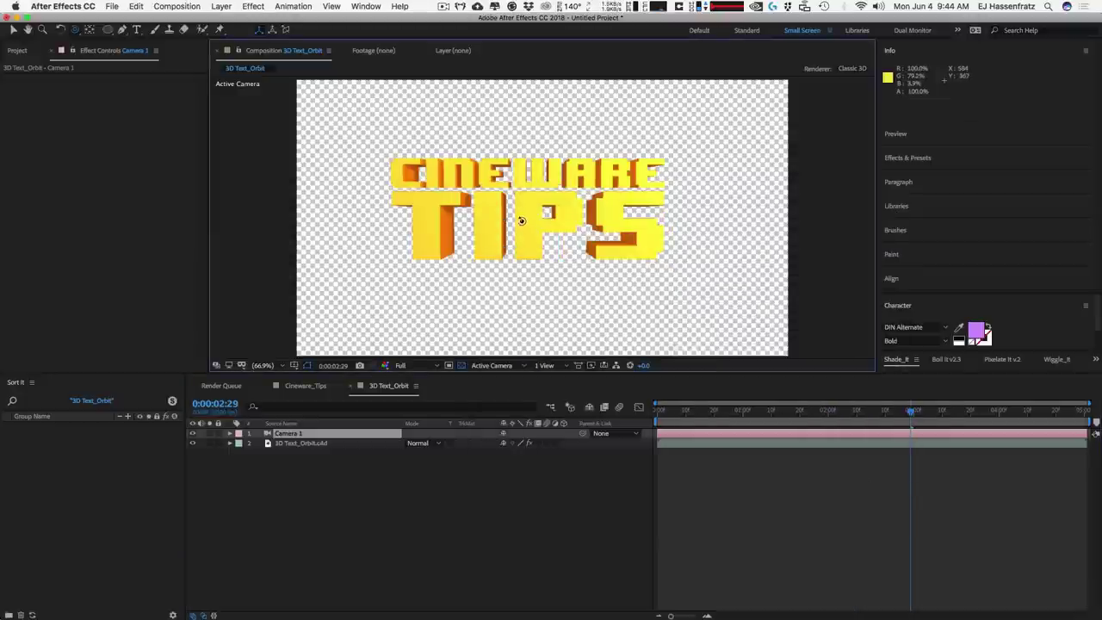
Orbit the two-node camera around the text and return to a front-on view.
mouse_move(532, 219)
mouse_down()
mouse_move(535, 172)
mouse_move(545, 223)
mouse_move(520, 226)
mouse_up()
drag(522, 282, 575, 206)
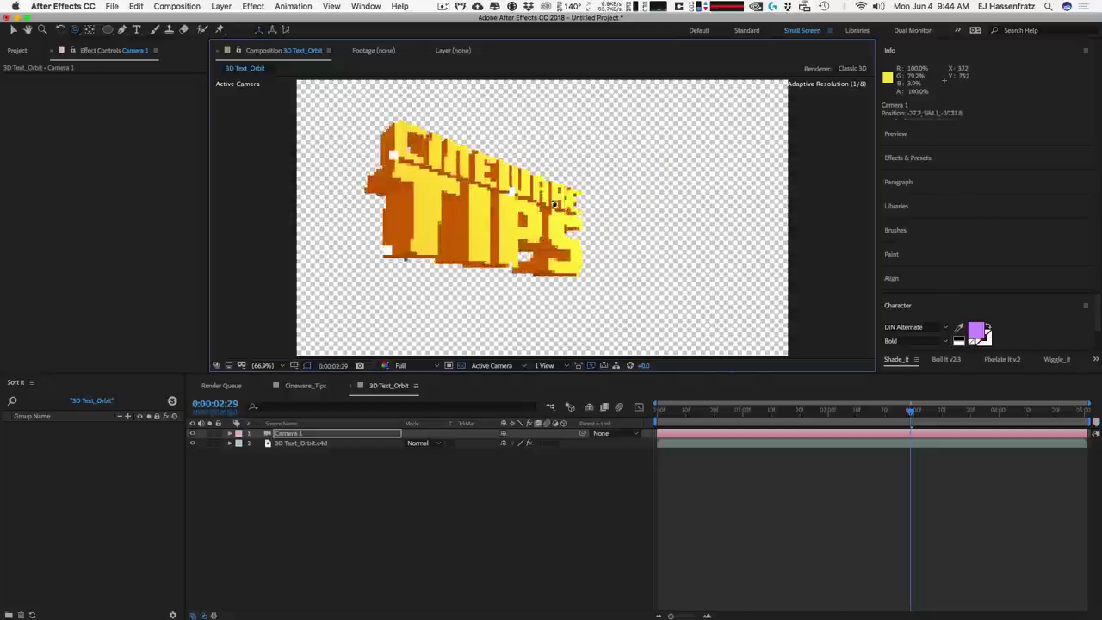
drag(545, 202, 512, 205)
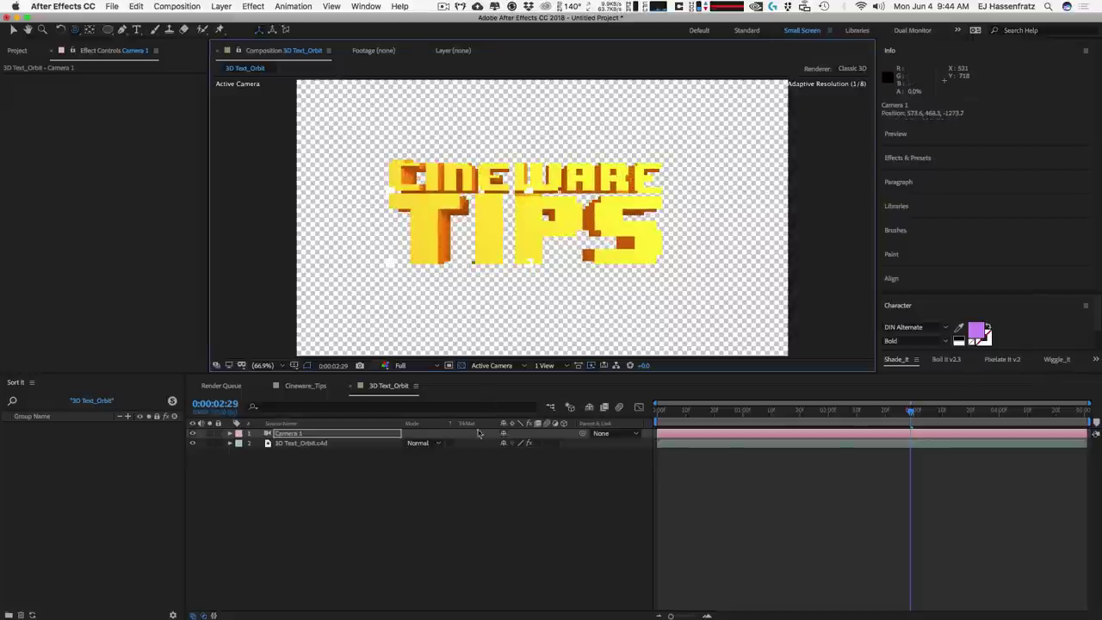
click(490, 519)
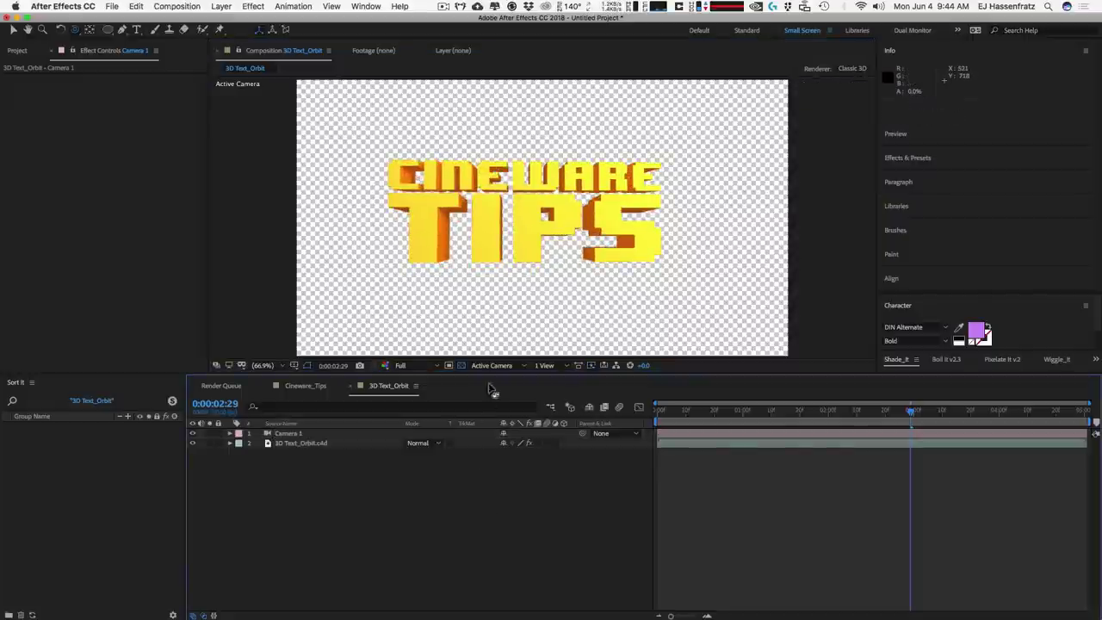
key(v)
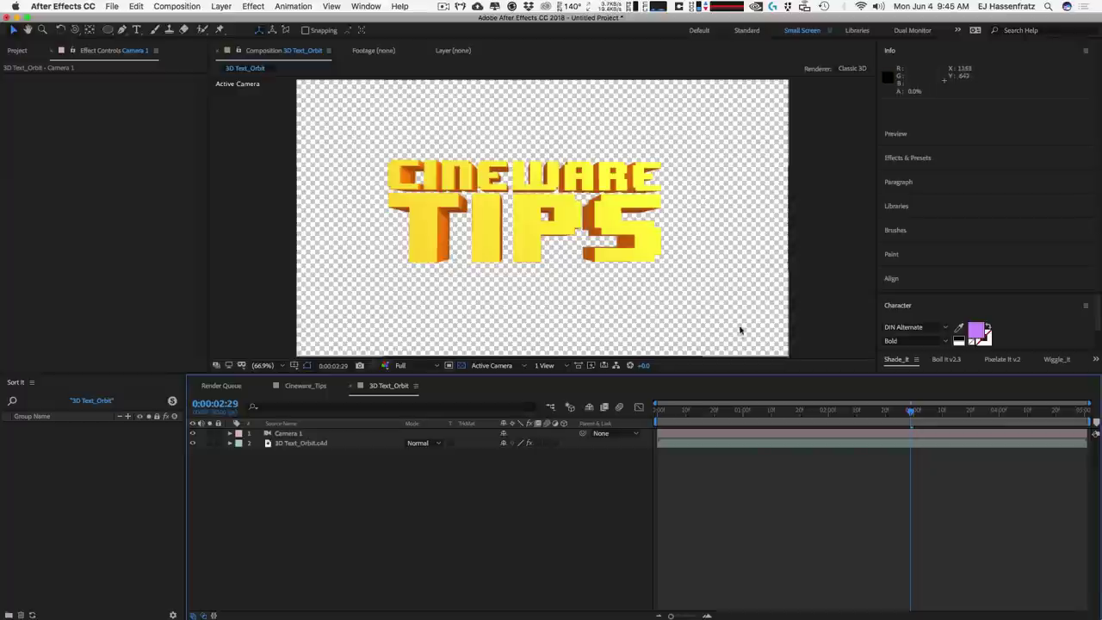
click(302, 442)
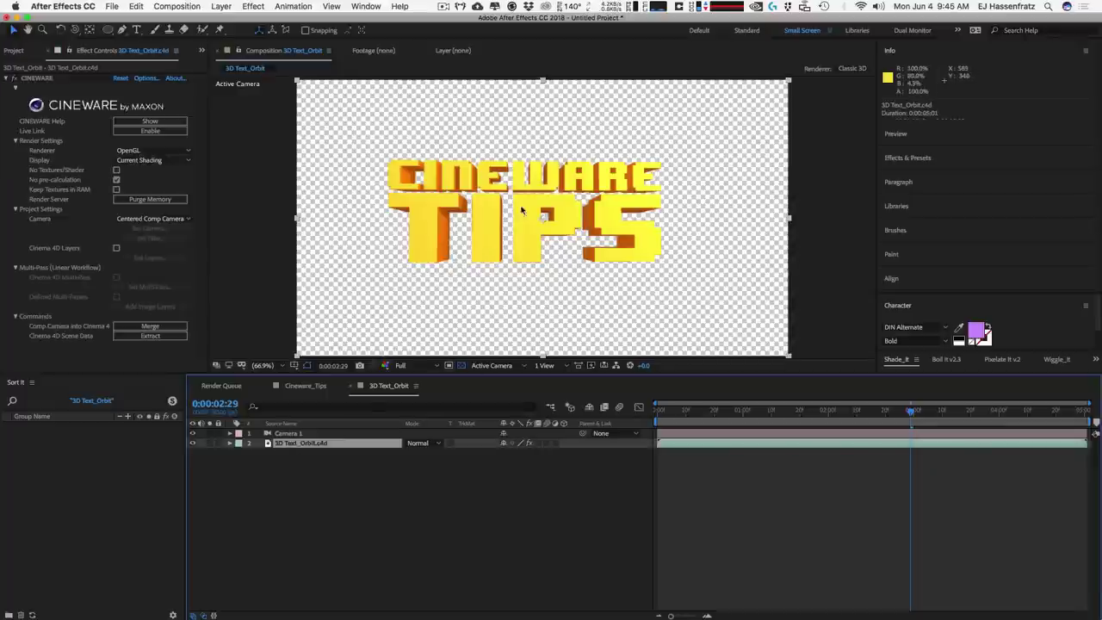
drag(521, 207, 637, 251)
key(super+z)
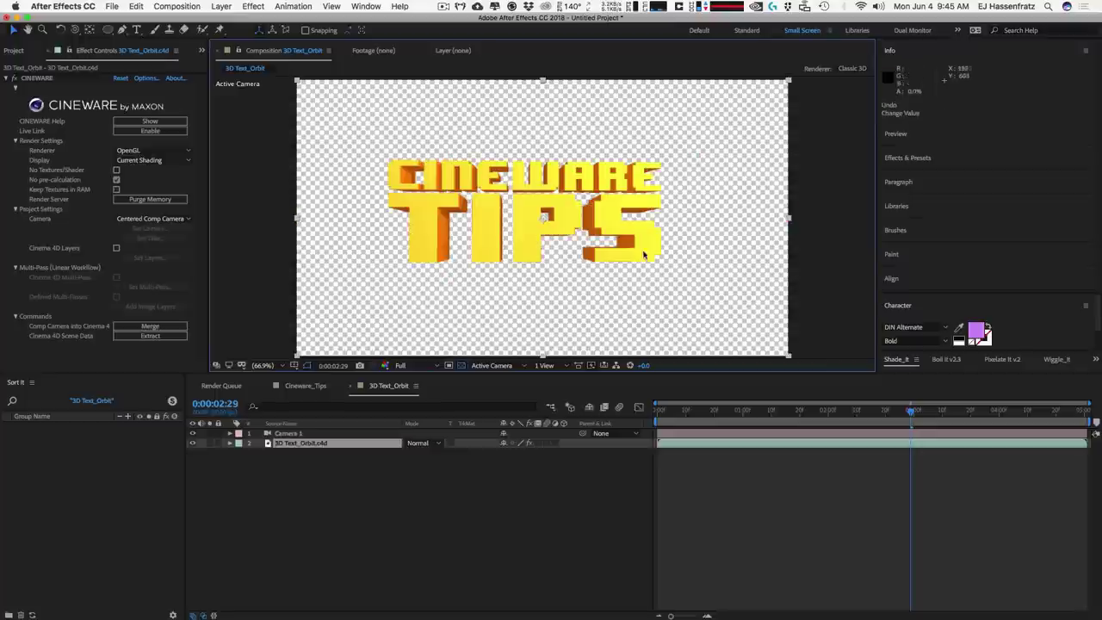
drag(543, 214, 584, 237)
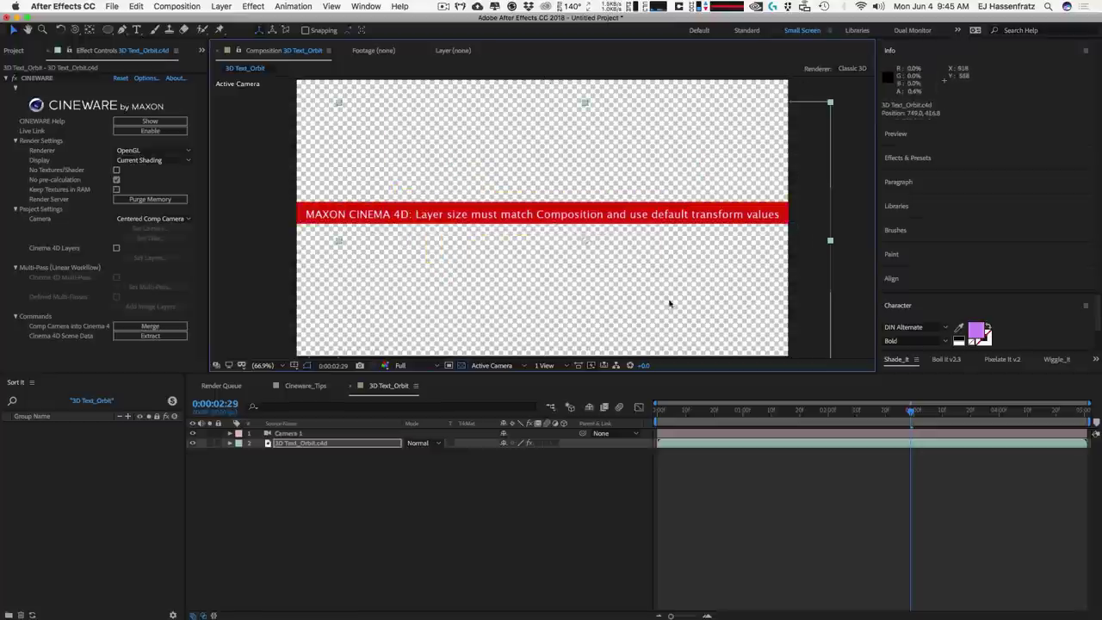
key(super+z)
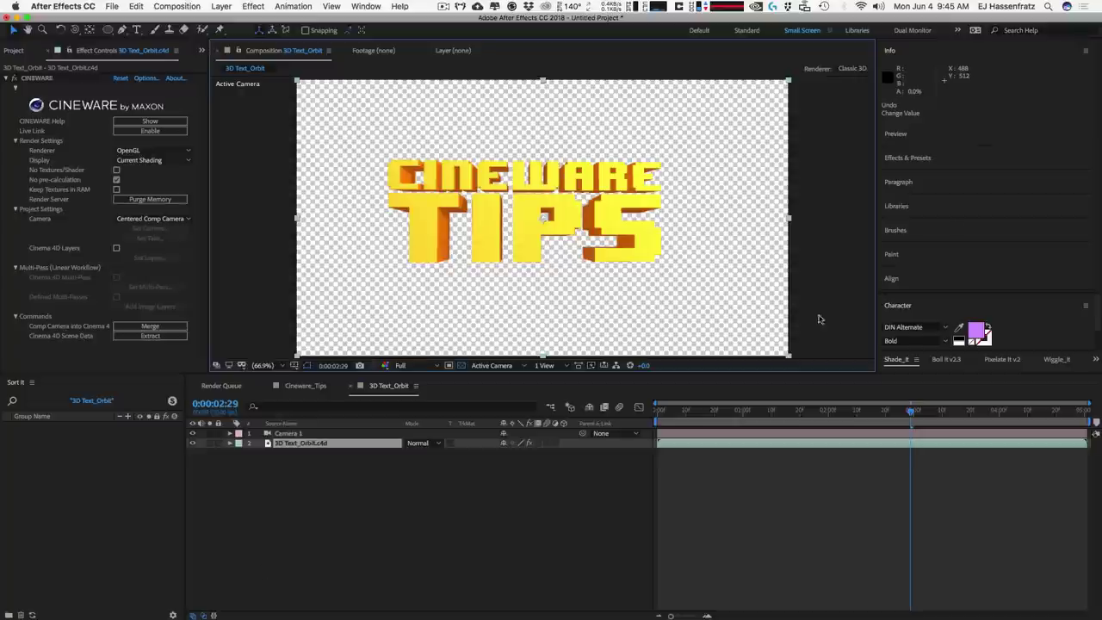
click(306, 443)
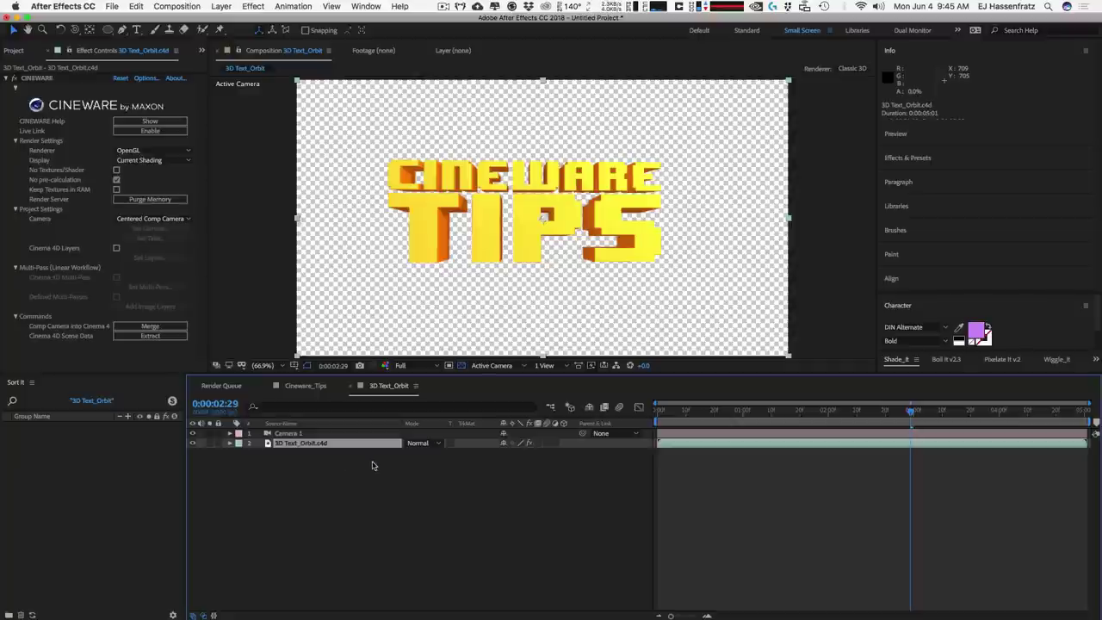
Search Effects & Presets for Transform and apply it to the 3D Text_Orbit.c4d layer.
click(914, 160)
text(lens)
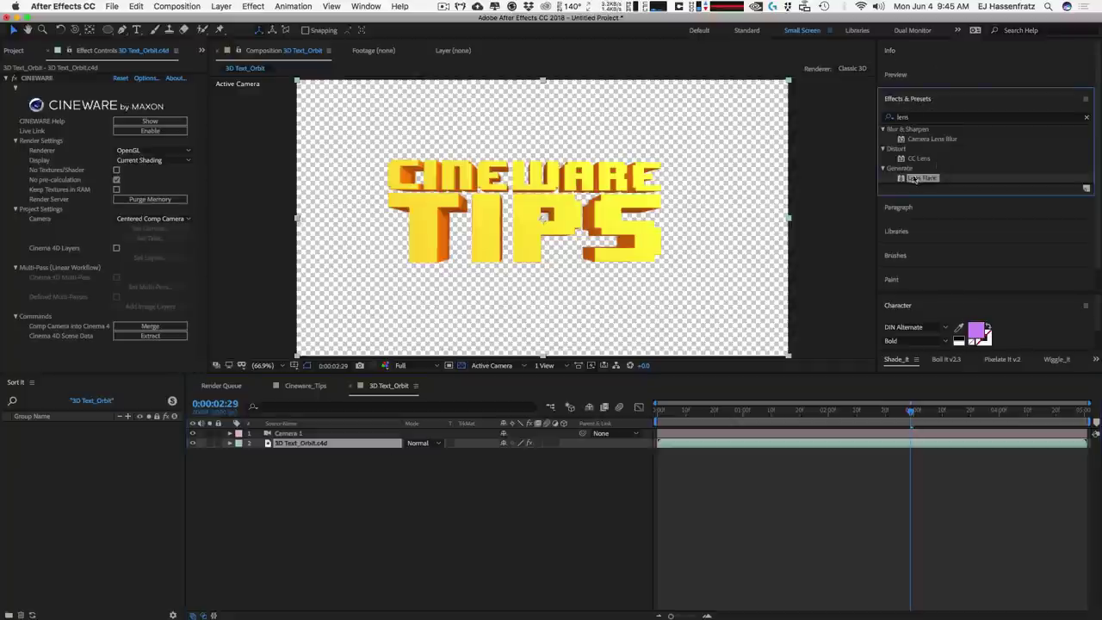
text(transfo)
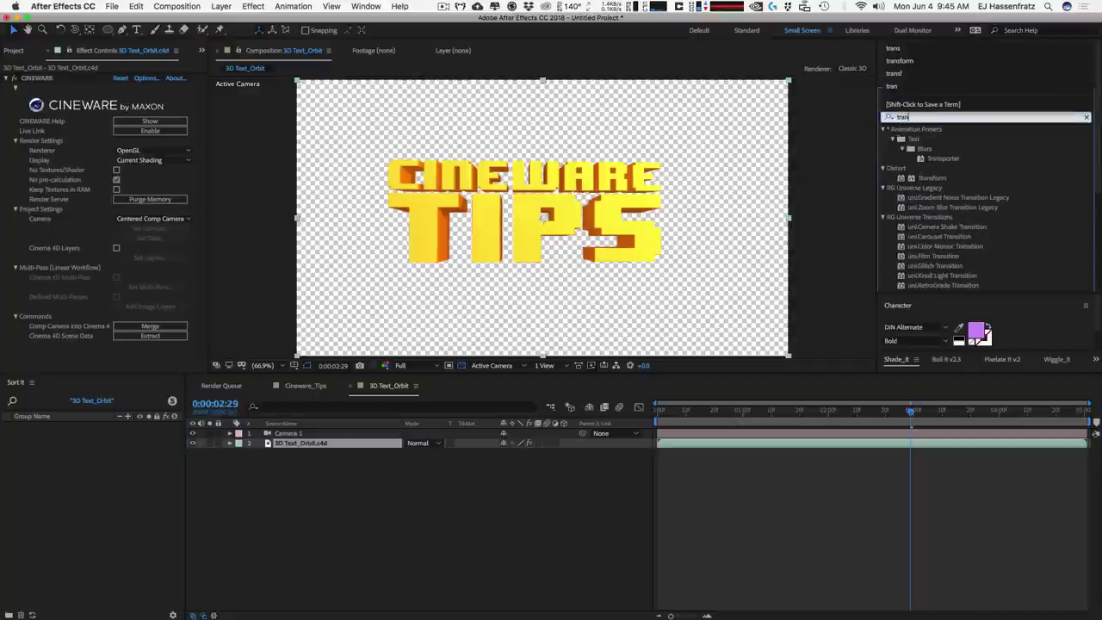
key(BackSpace)
key(BackSpace)
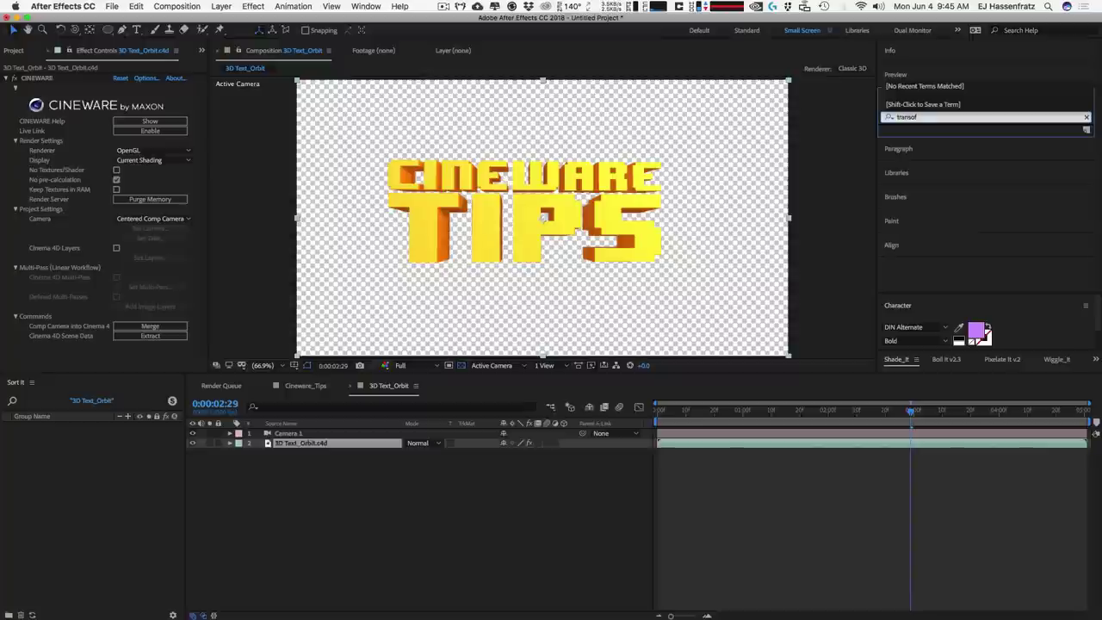
key(BackSpace)
text(fo)
key(BackSpace)
key(BackSpace)
text(sf)
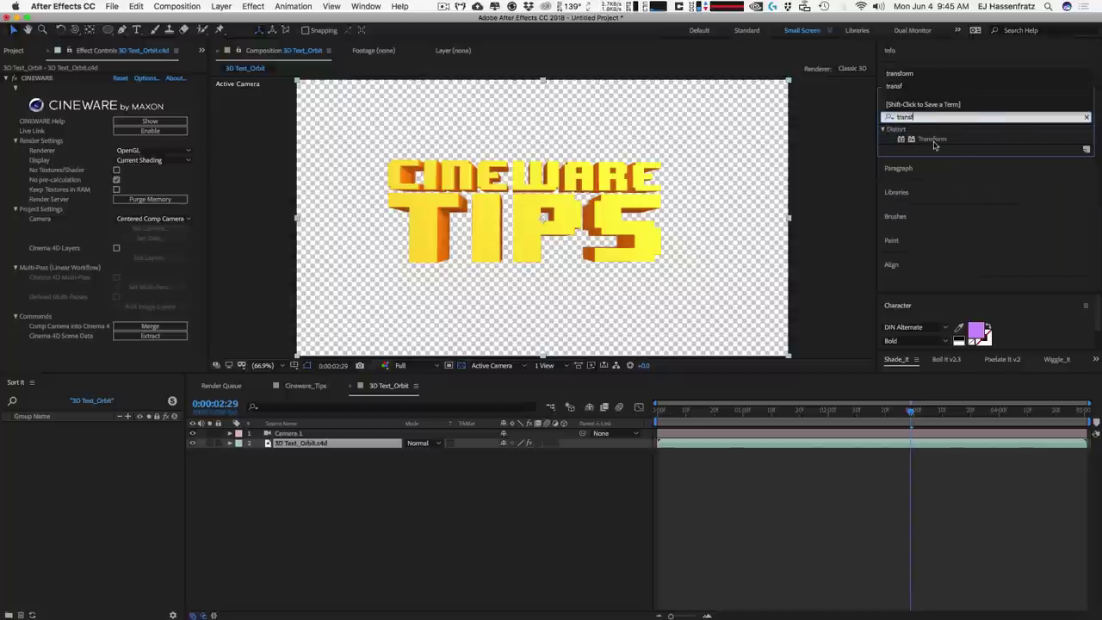
click(933, 140)
drag(937, 143, 325, 445)
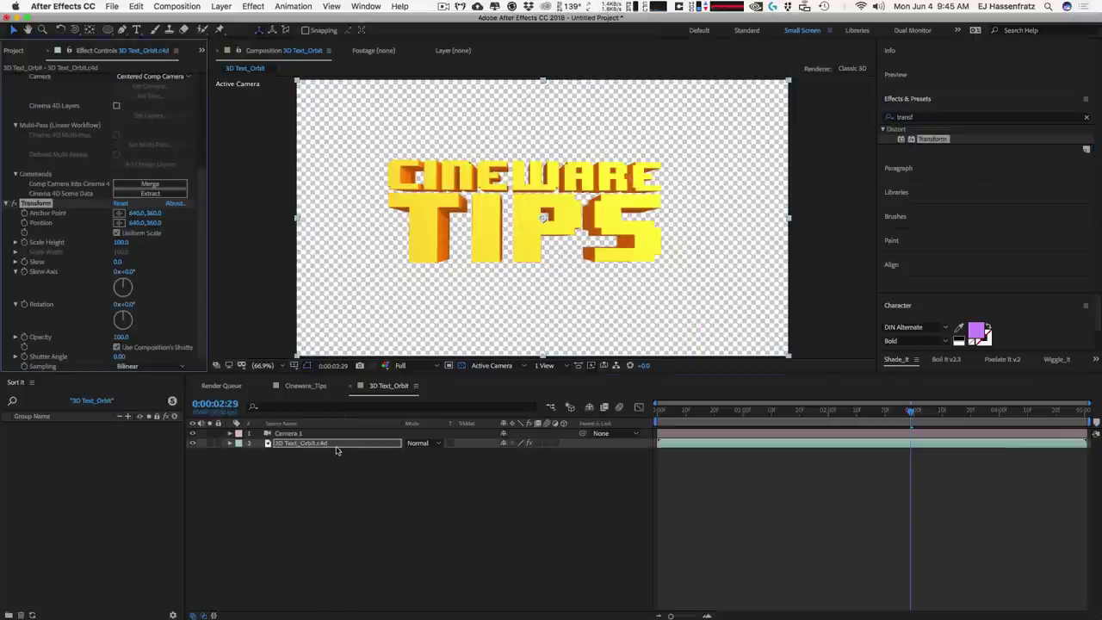
click(336, 446)
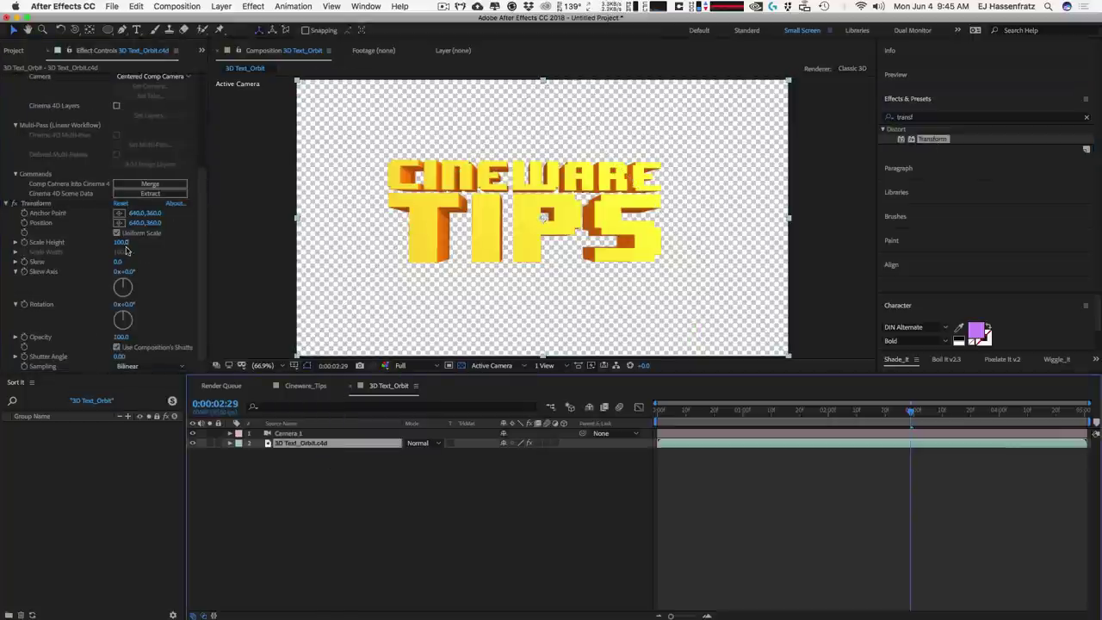
Scale the text to 48, position it lower right at 1048.6, 618.4, and reset Skew to 0.
drag(121, 242, 141, 215)
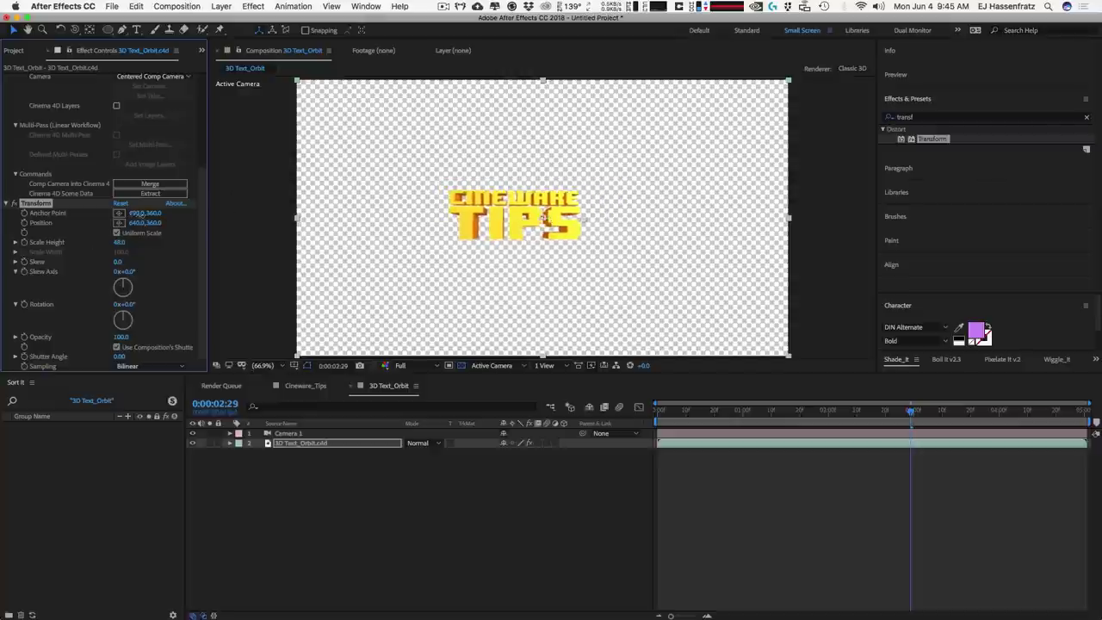
click(119, 222)
click(640, 307)
drag(641, 307, 697, 325)
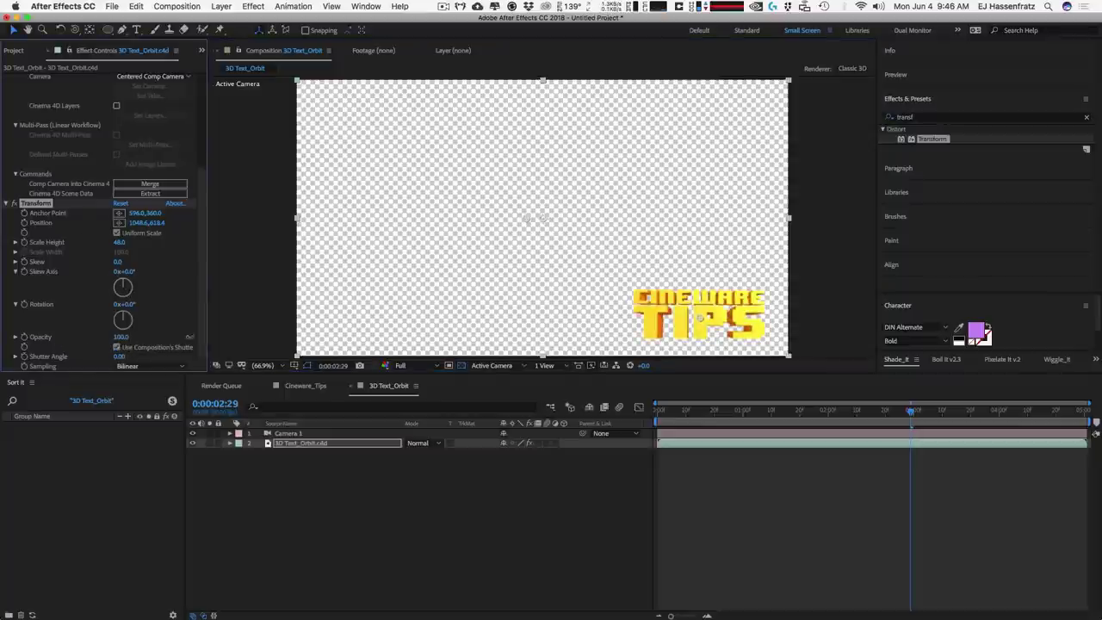
drag(118, 262, 110, 265)
click(123, 263)
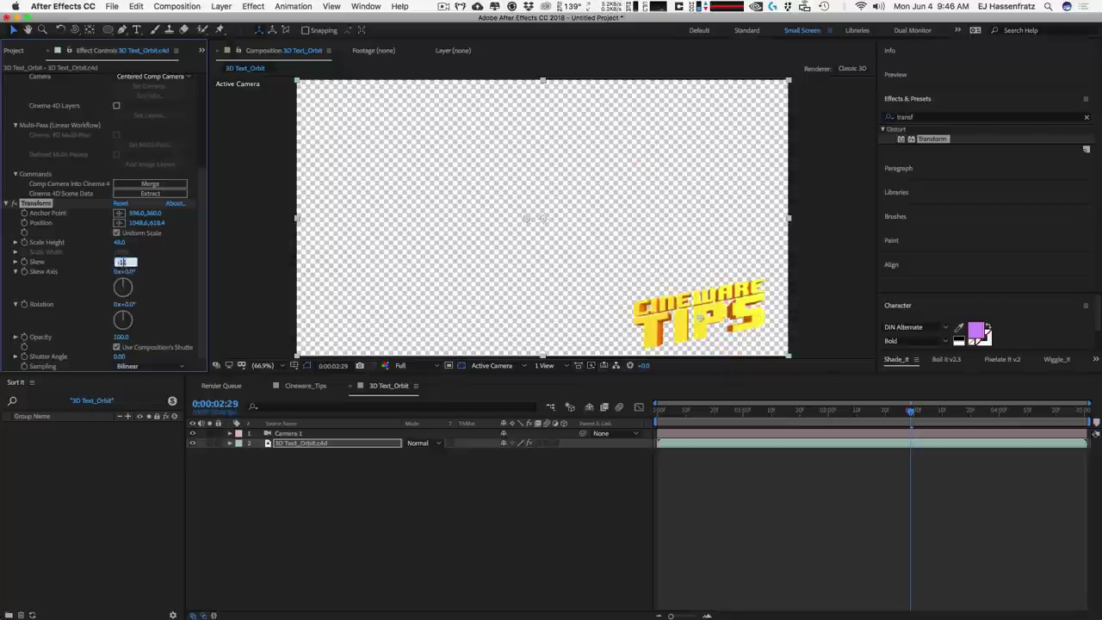
text(0)
key(Return)
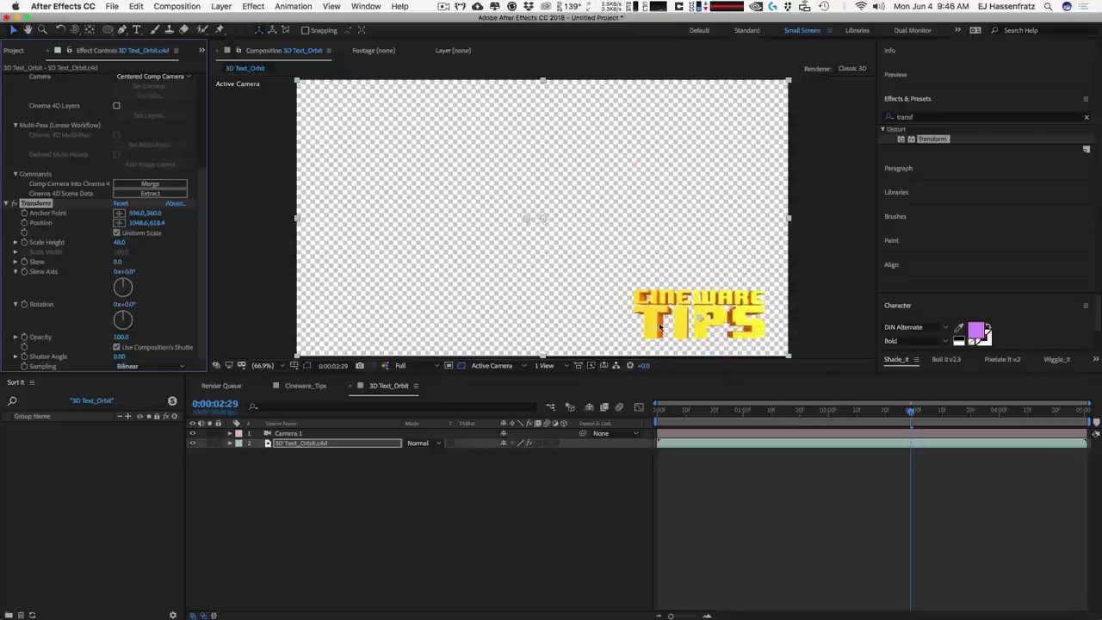